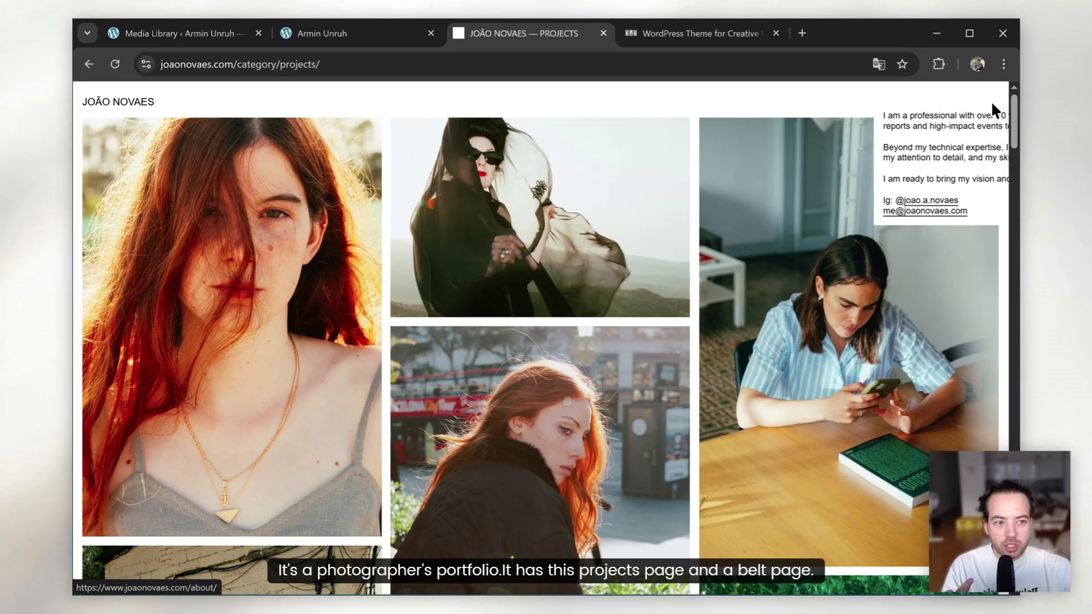
Browse the photographer's reference portfolio, opening projects from the overview and returning to the project grid
left_click(540, 223)
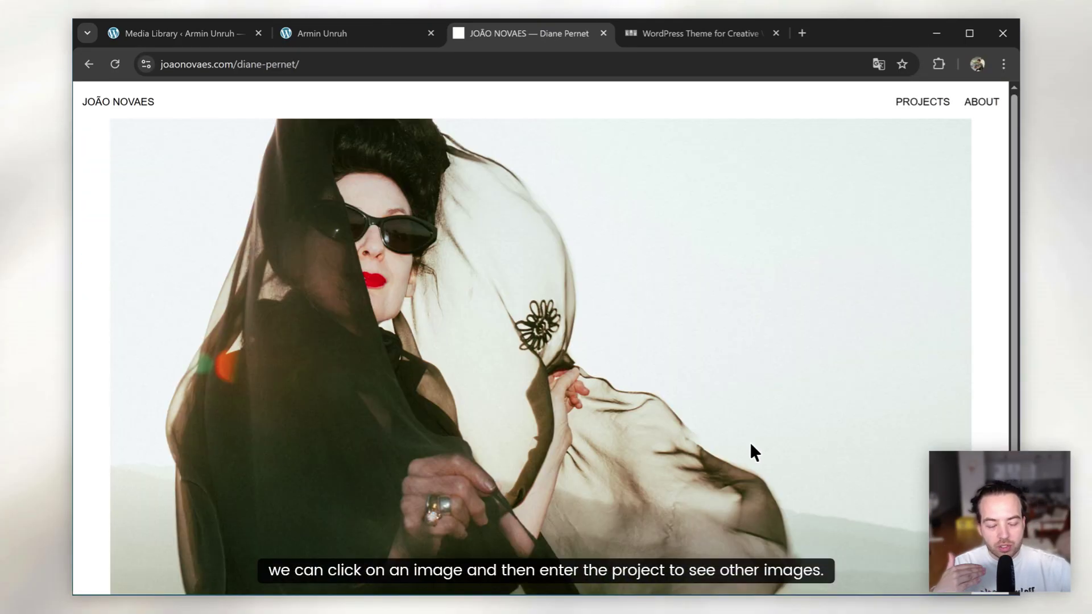
scroll(772, 357, "down", 3)
scroll(767, 367, "up", 3)
key("alt+Left")
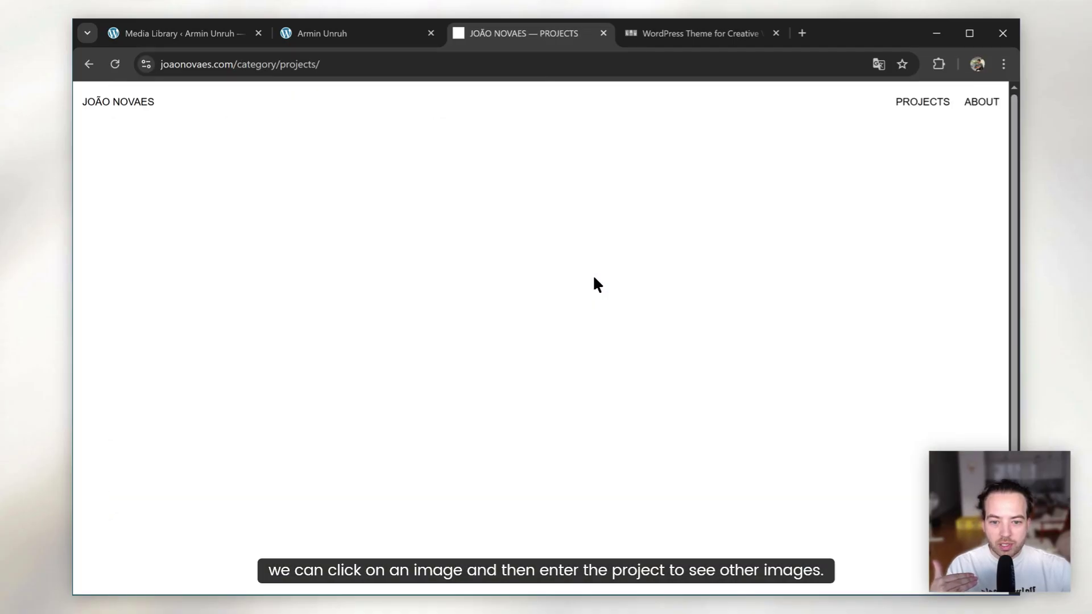
left_click(689, 367)
key("alt+Left")
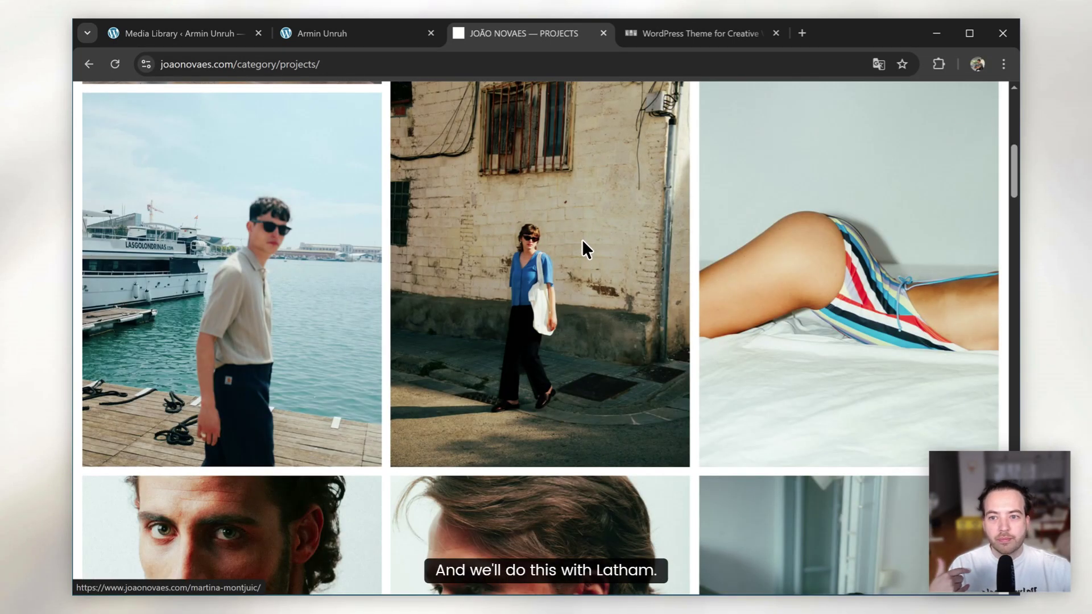
Switch to the WordPress admin and load its dashboard at hallo.local/wp-admin/
left_click(191, 41)
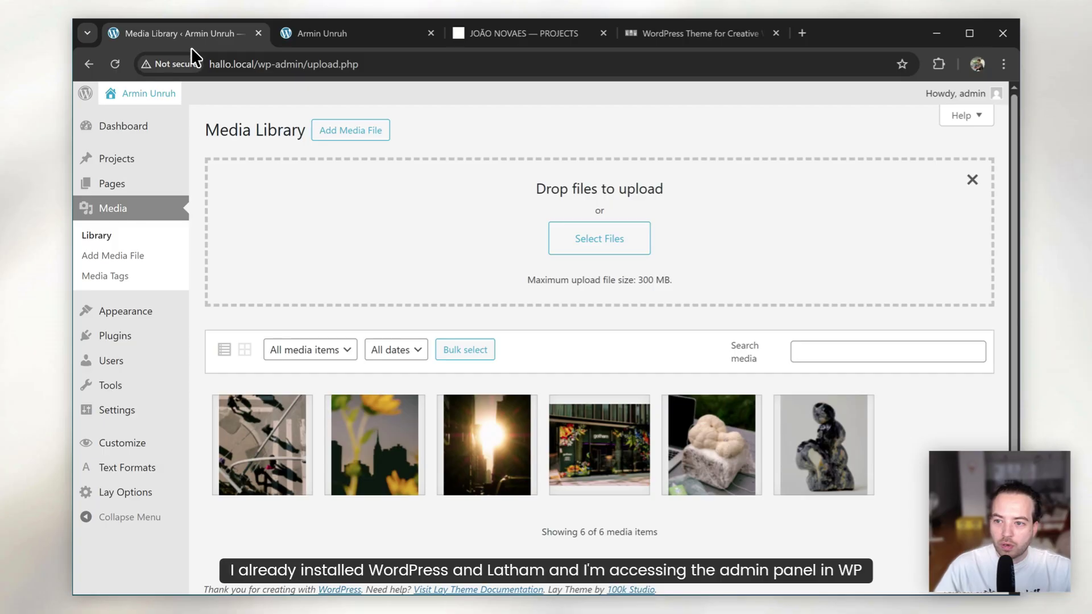
left_click(286, 65)
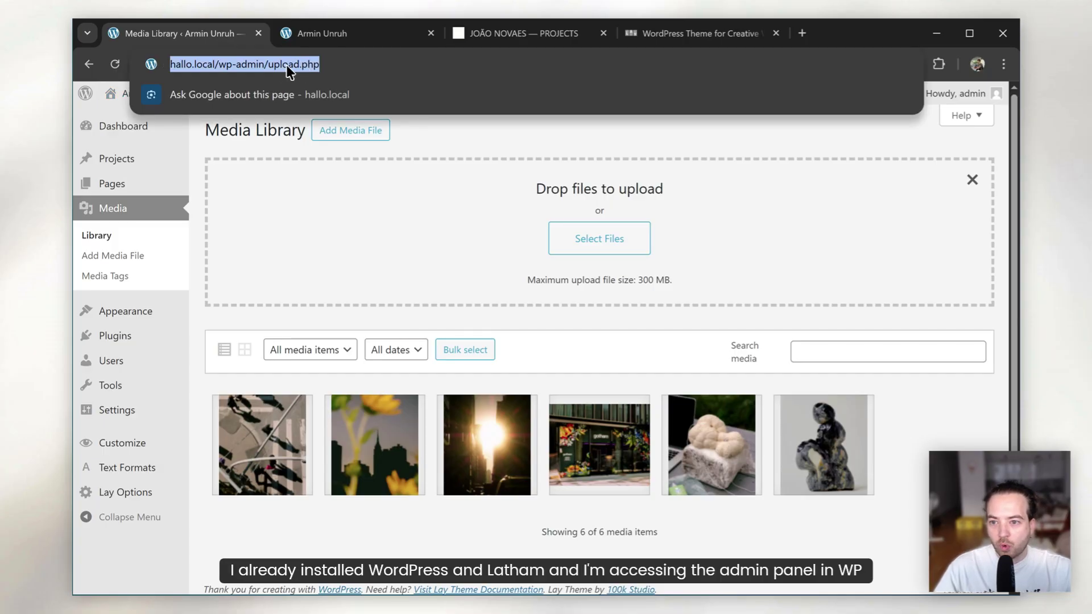
left_click(268, 66)
left_click_drag(272, 67, 432, 66)
key("BackSpace")
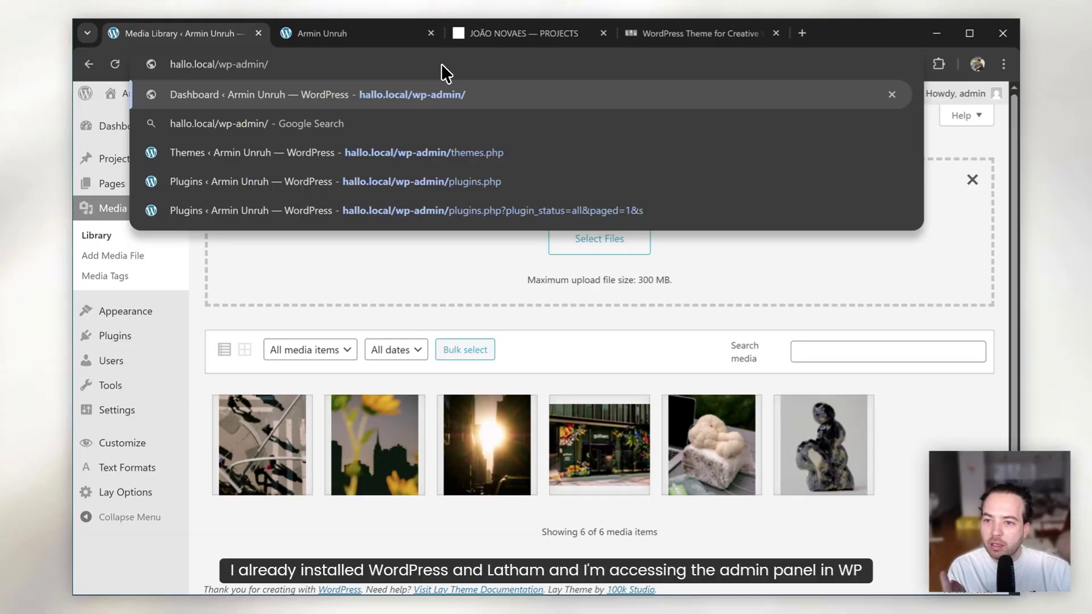
key("Return")
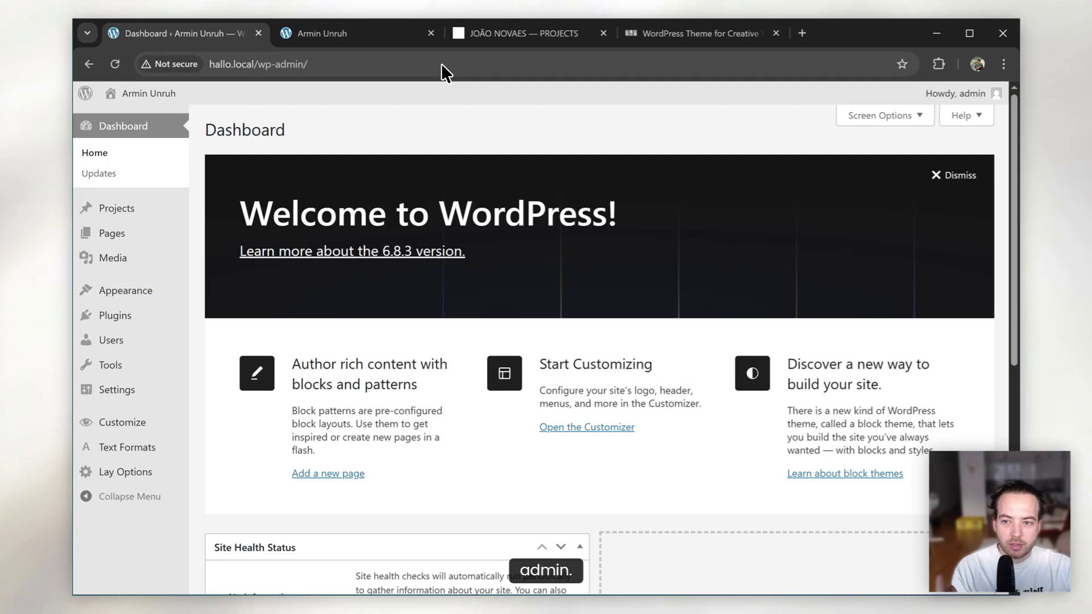
View the installed themes and the theme zip upload form, leaving without choosing a file
mouse_move(163, 288)
left_click(246, 294)
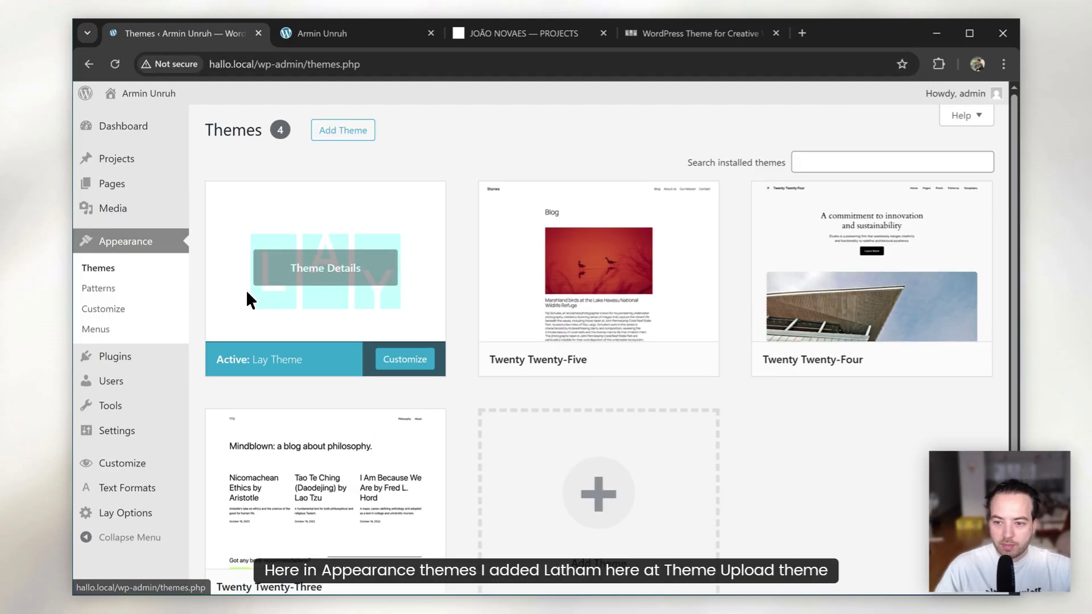
left_click(349, 126)
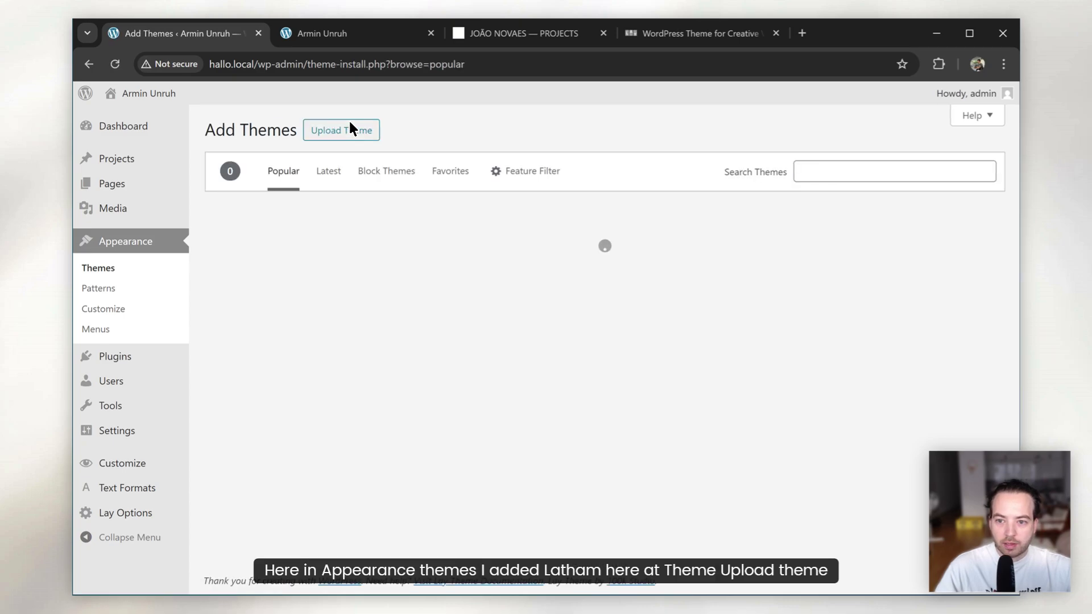
left_click(350, 124)
left_click(508, 262)
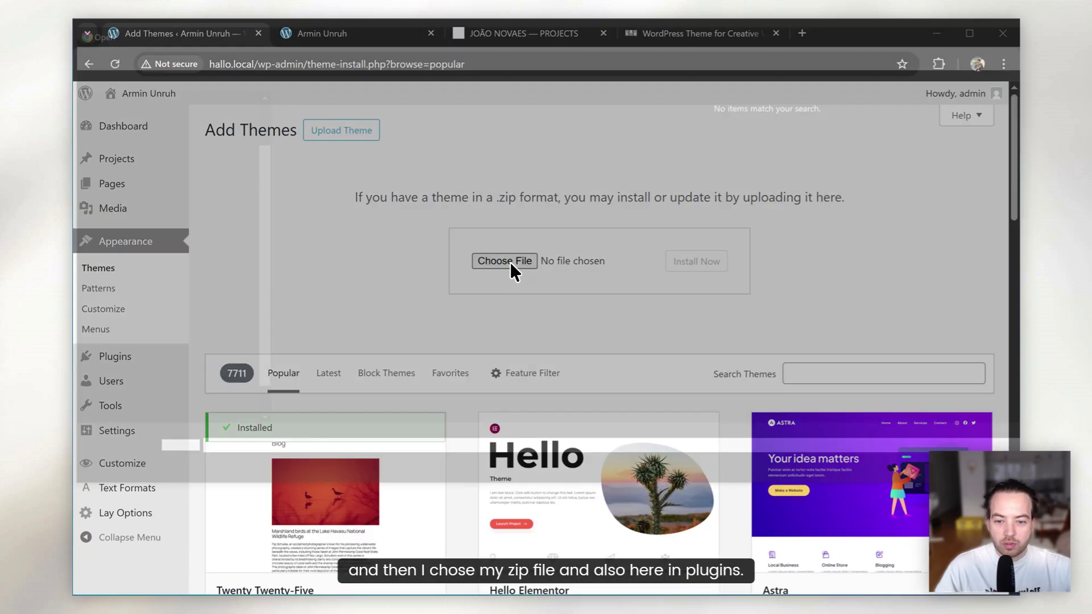
key("Escape")
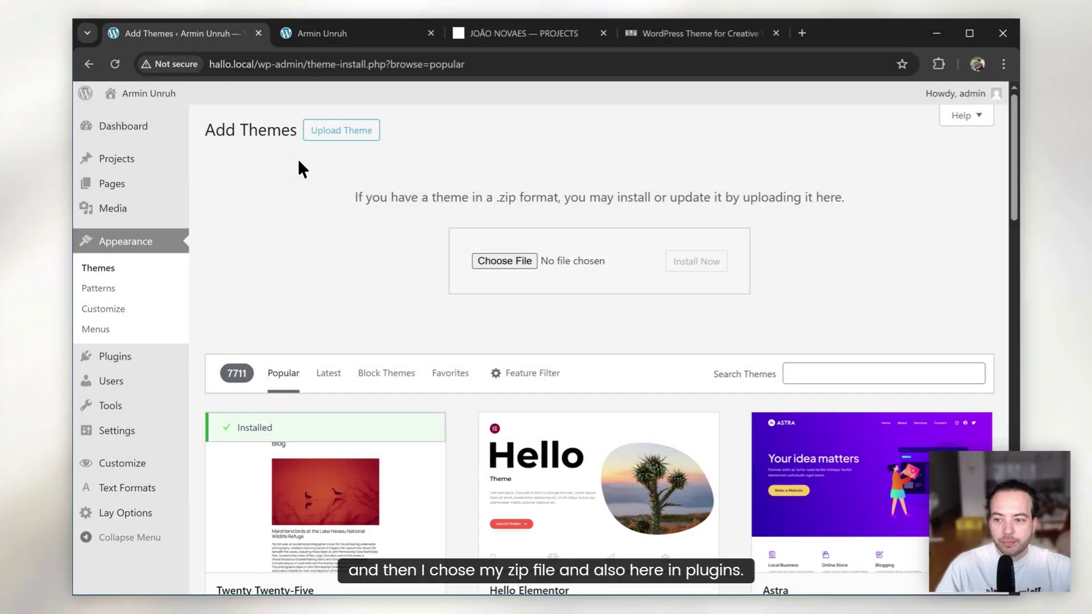
Review the plugin upload form with laytheme-carousel.zip in Downloads without uploading it, and look at the images in the media library
left_click(134, 353)
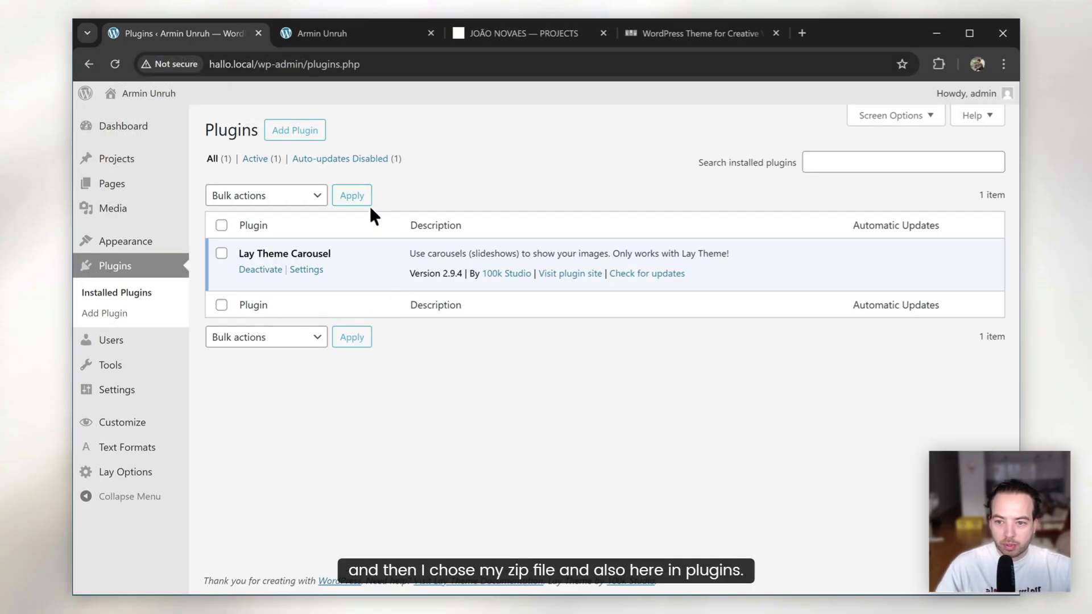
left_click(301, 130)
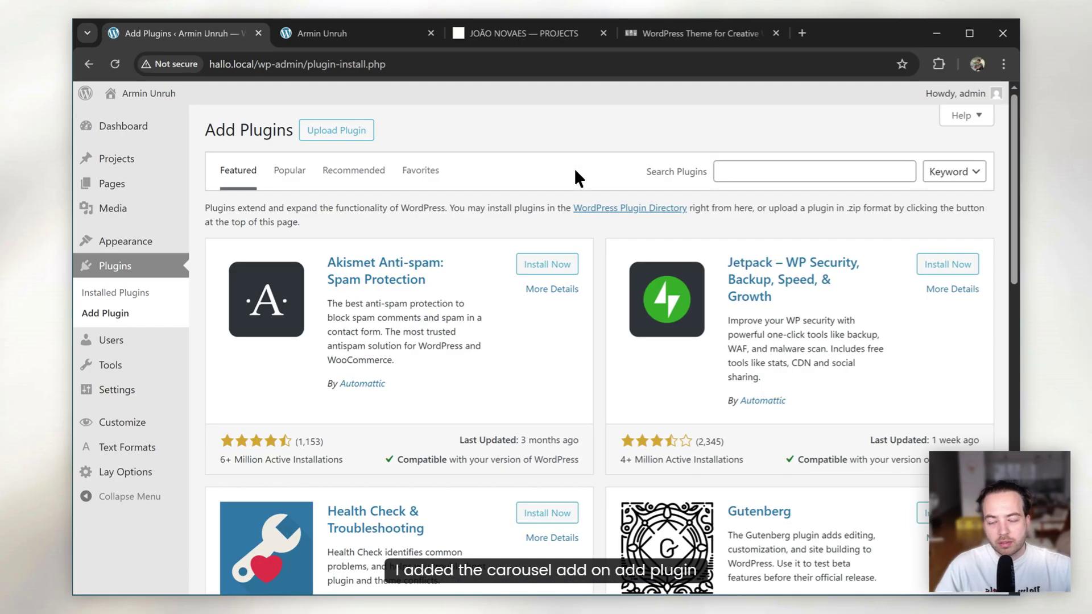
left_click(357, 132)
left_click(496, 261)
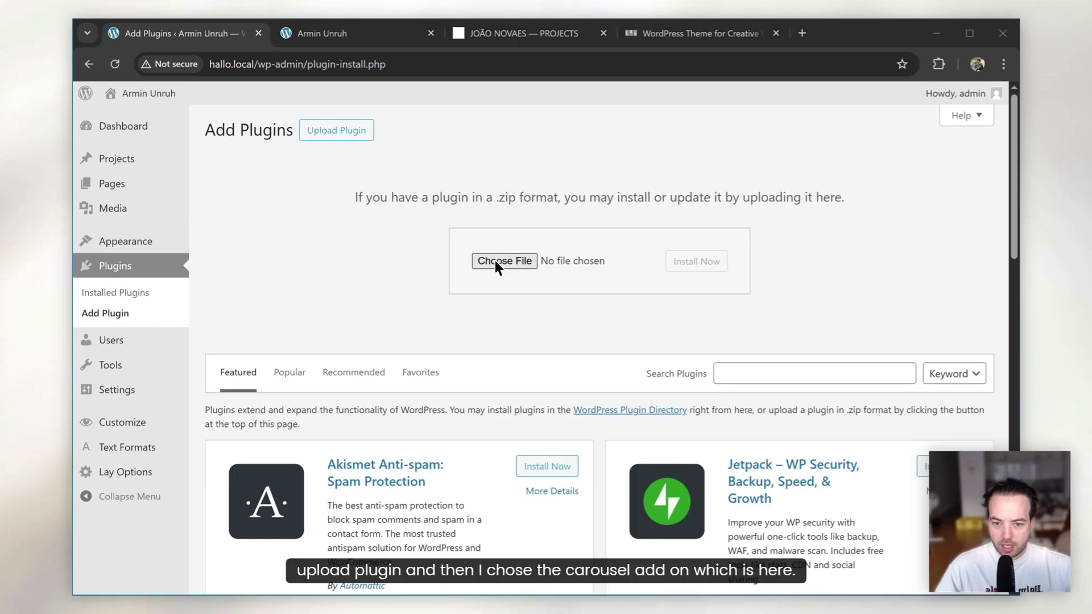
left_click(139, 298)
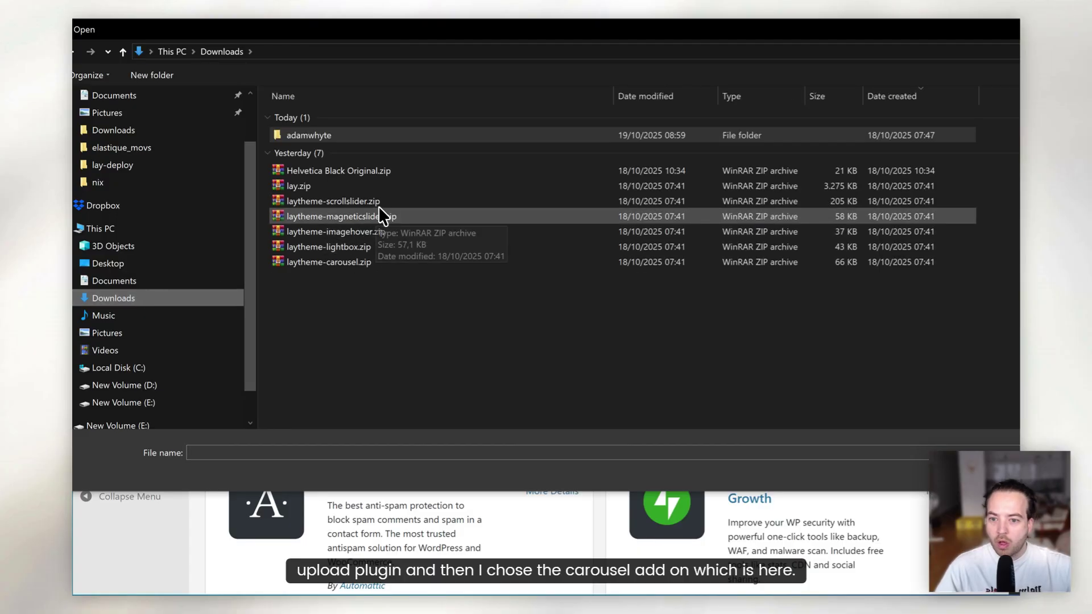
left_click(367, 259)
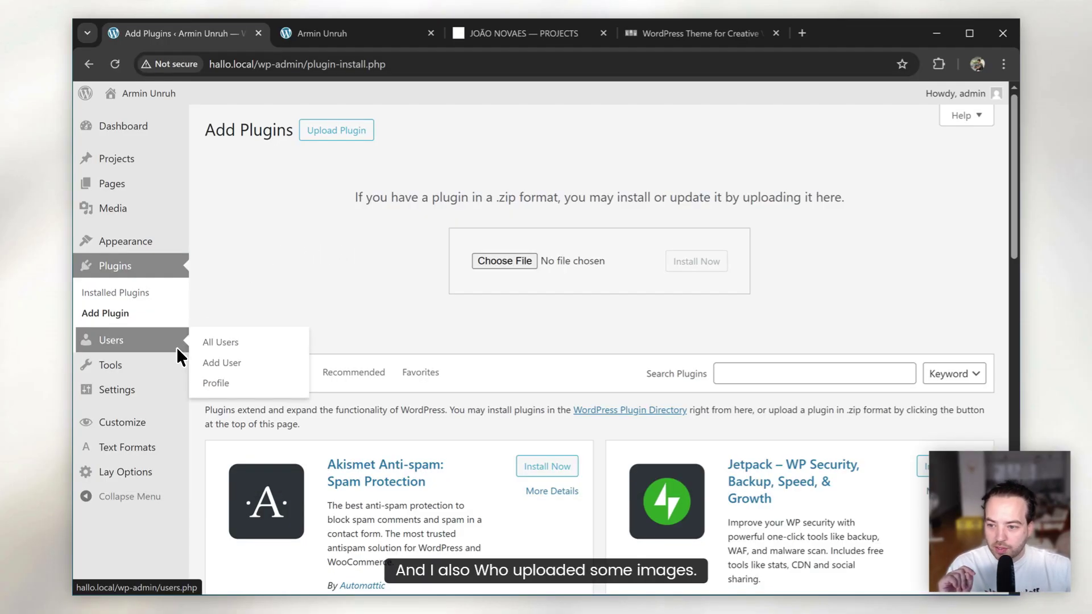
left_click(152, 205)
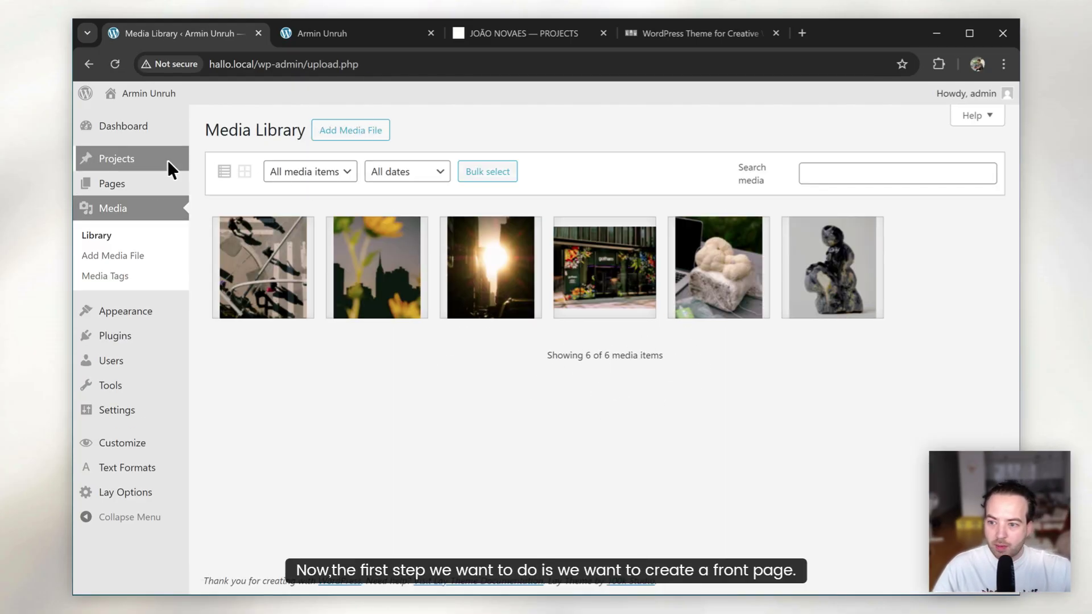
Add a new page titled Frontpage and collapse the admin navigation to widen the layout editor
left_click(146, 185)
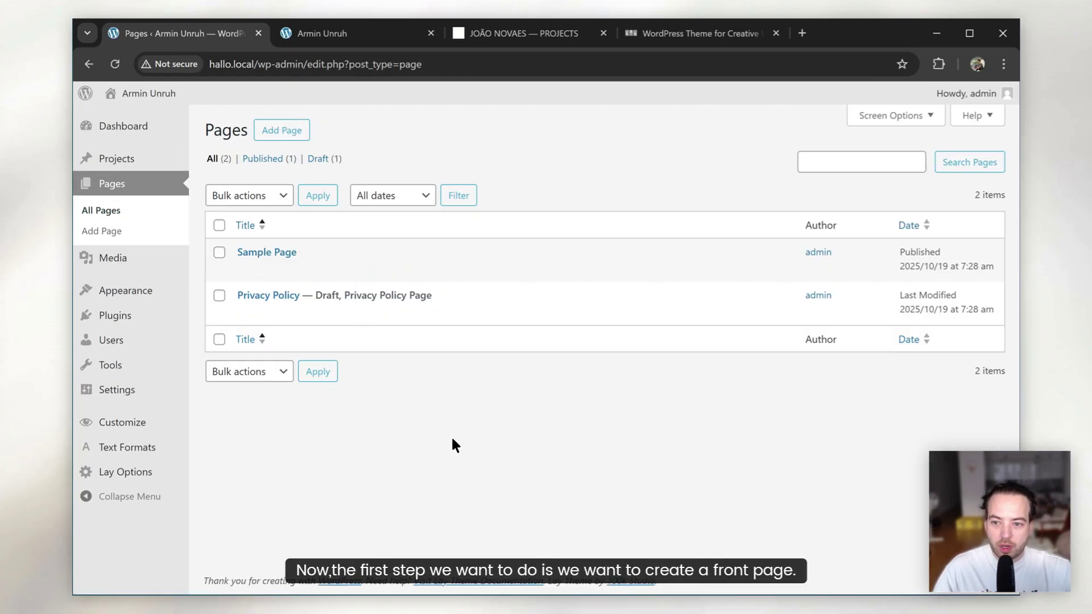
left_click(267, 131)
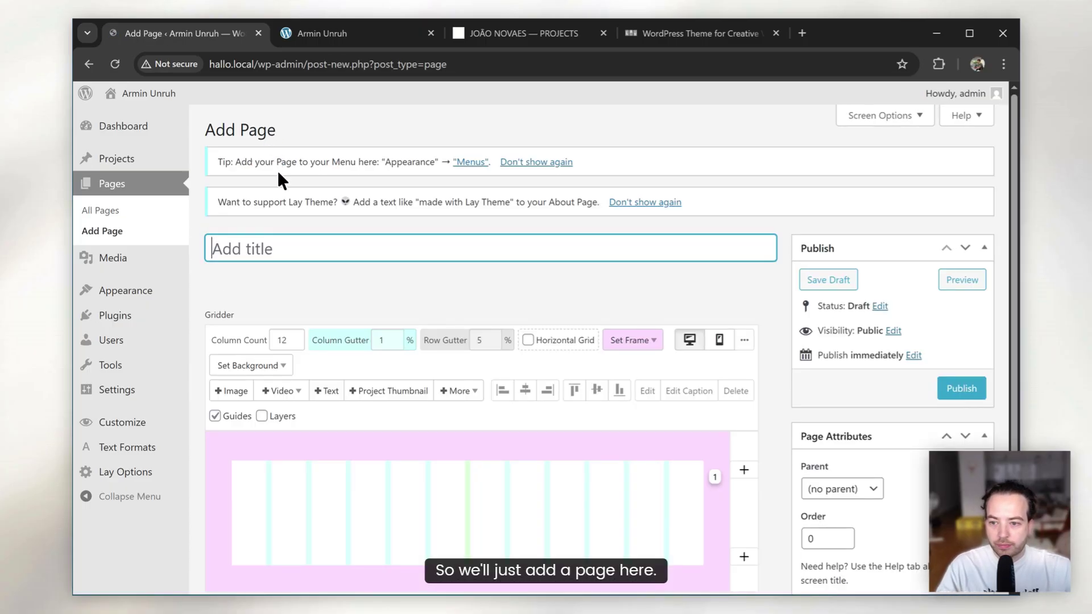
type("Frontpage")
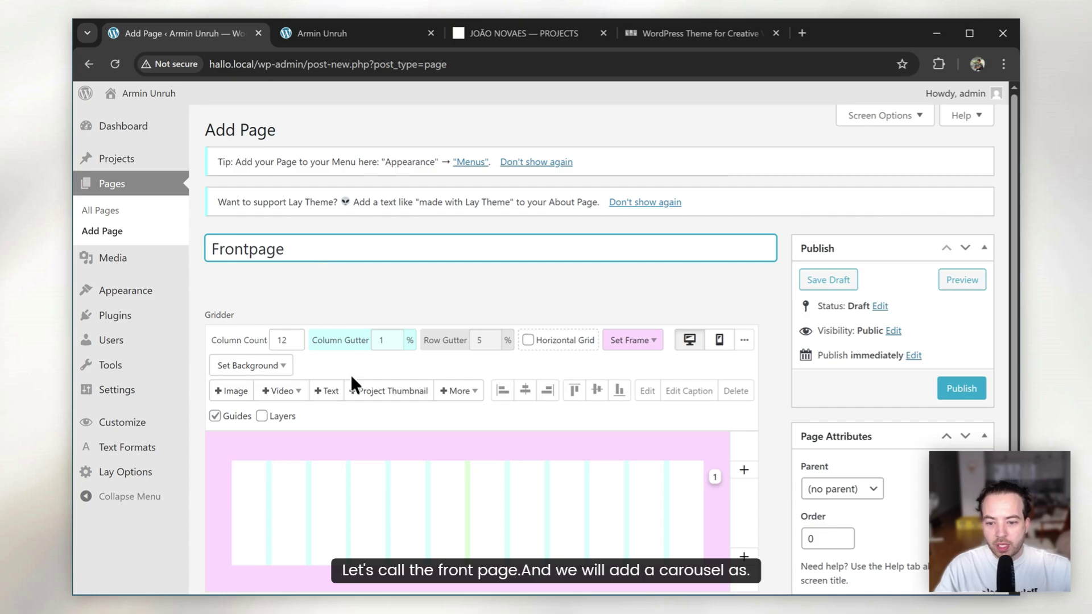
scroll(318, 387, "down", 4)
left_click(126, 498)
scroll(391, 445, "up", 3)
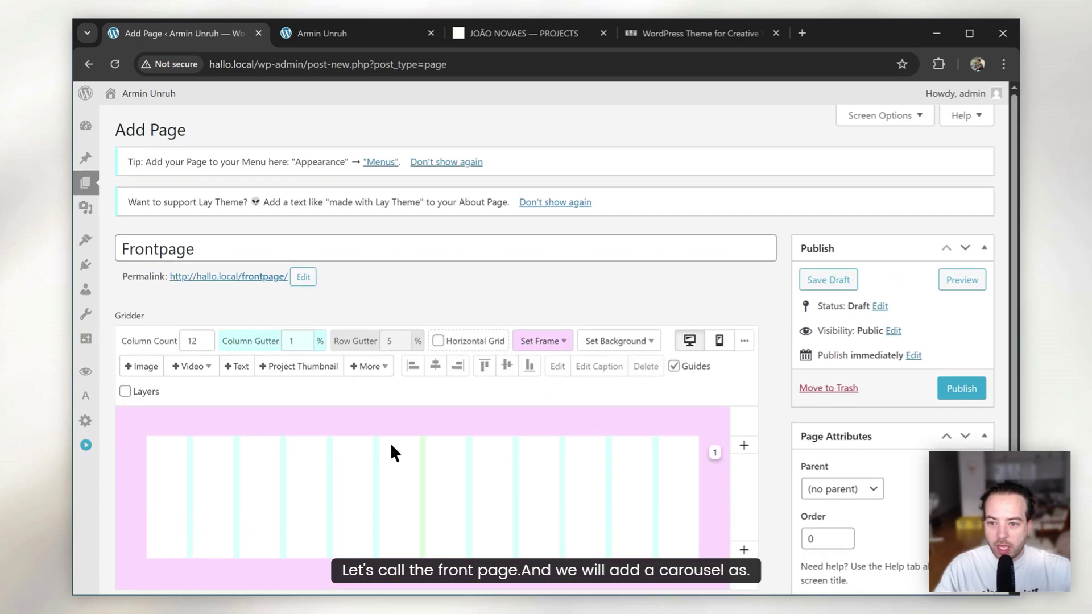
Start a new carousel element on the Frontpage and fill it with all six media library images
left_click(373, 364)
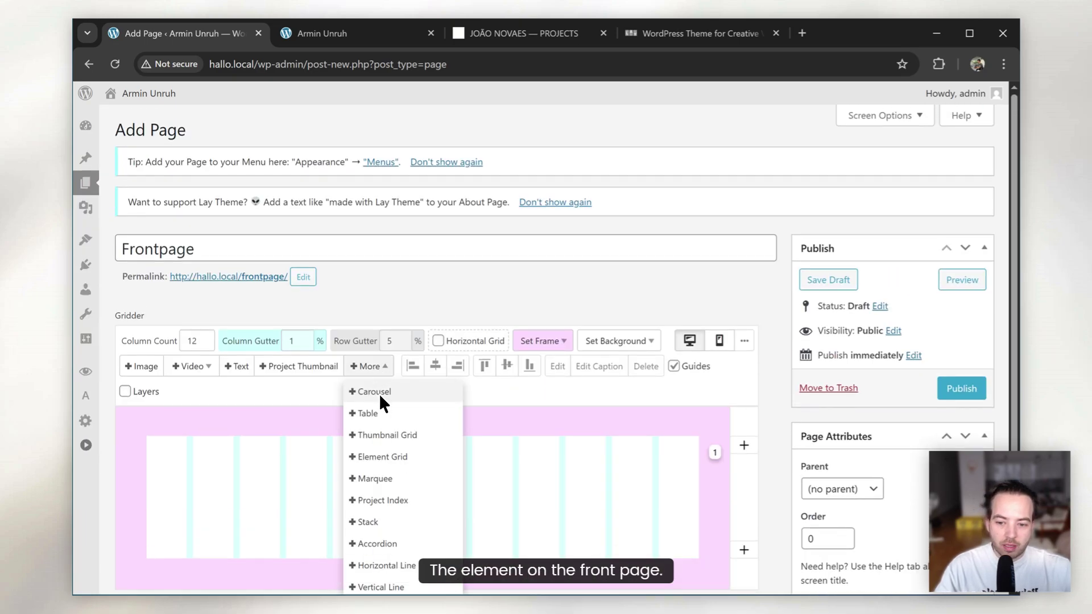
left_click(377, 393)
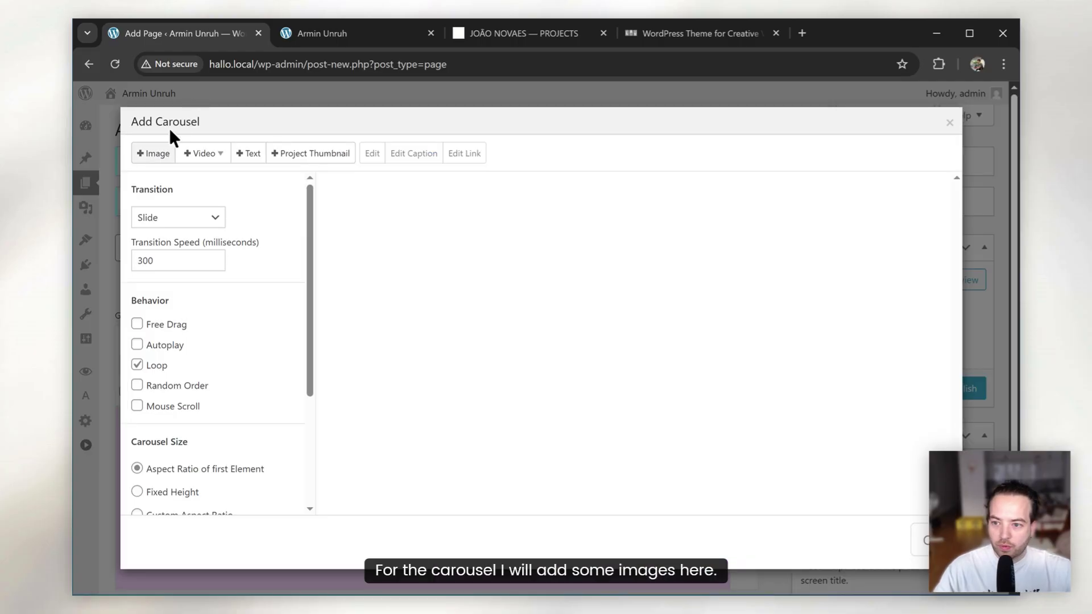
left_click(155, 161)
left_click(157, 273)
left_click(760, 290, "shift")
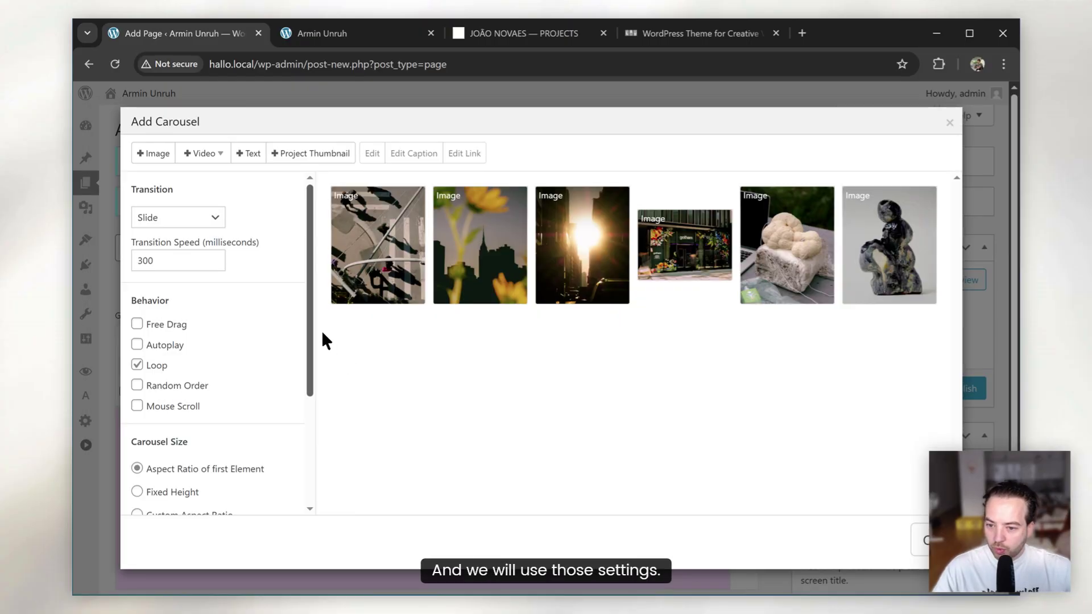
Set the carousel size to a fixed height of 100vh
scroll(309, 326, "down", 3)
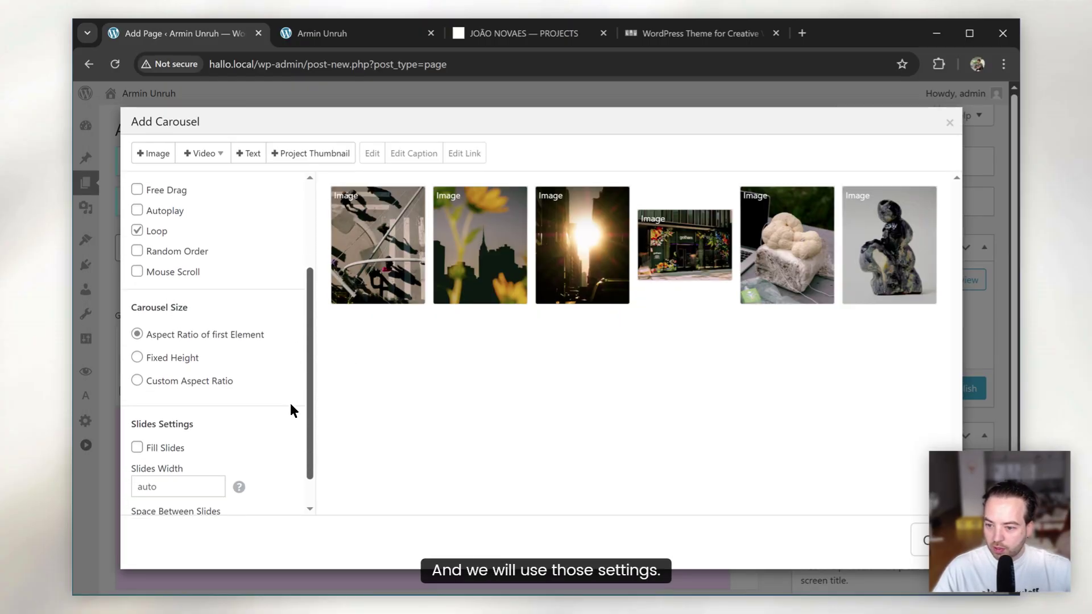
left_click(168, 333)
left_click(190, 355)
type("1")
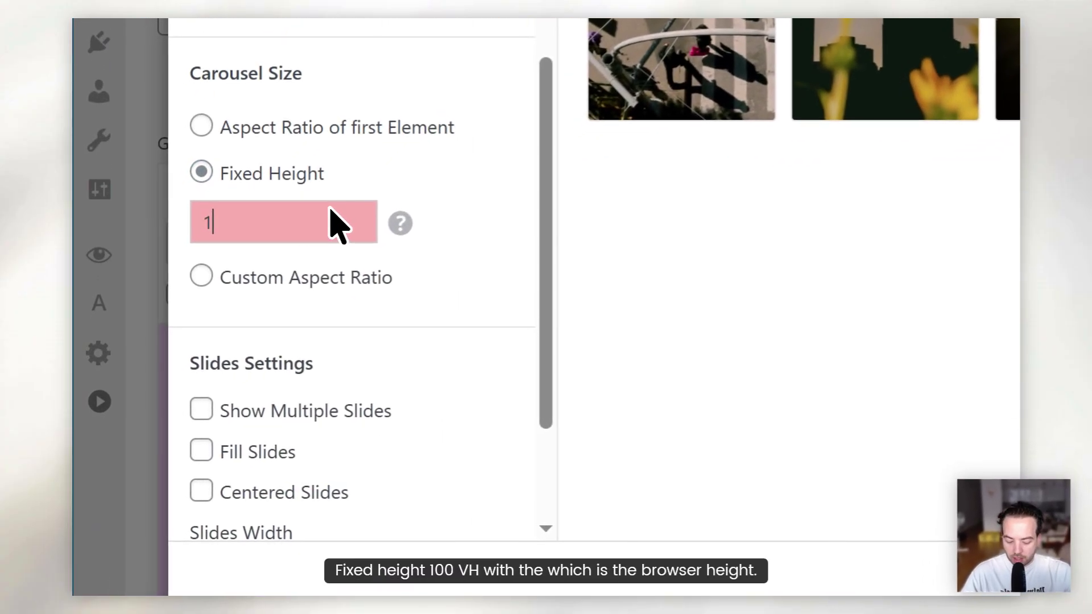
type("00vh")
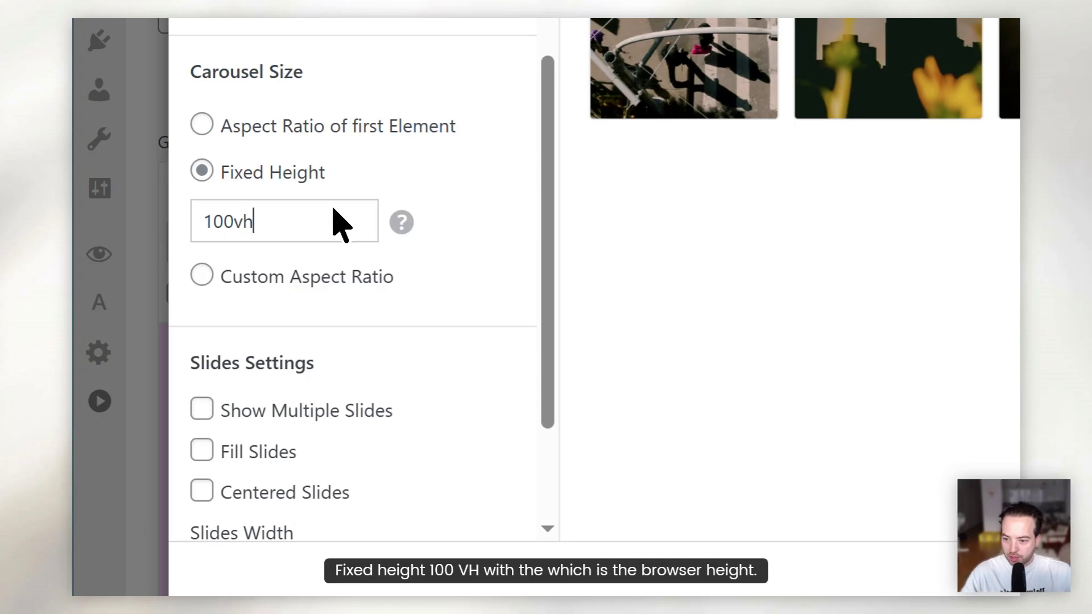
Enable Show Multiple Slides and Centered Slides with 10 px between slides, and insert the carousel into the page
scroll(341, 248, "down", 3)
left_click(334, 254)
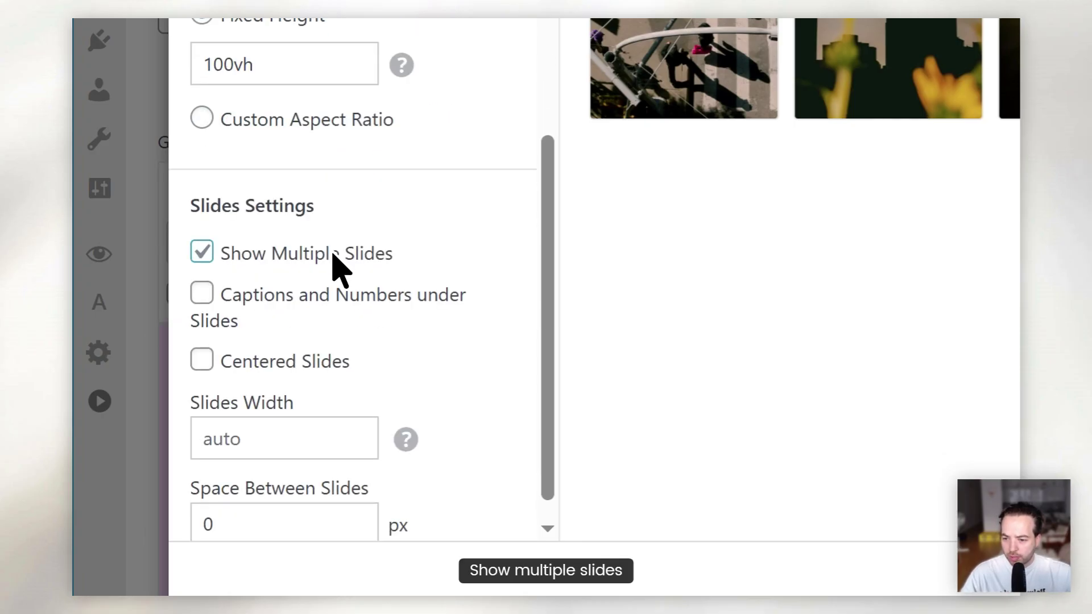
left_click(317, 362)
scroll(358, 387, "down", 1)
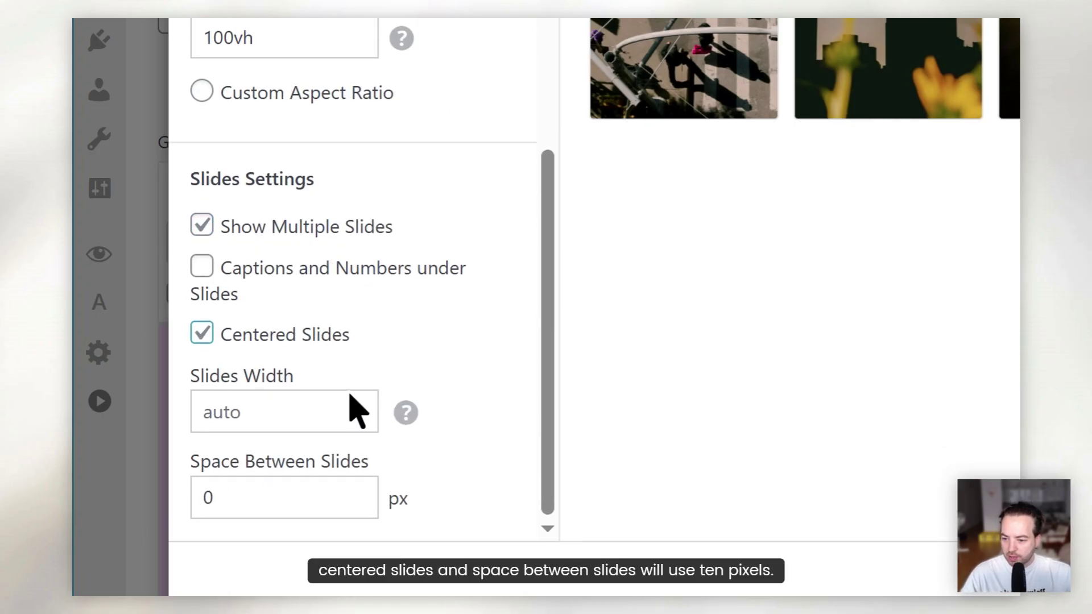
double_click(262, 497)
type("10")
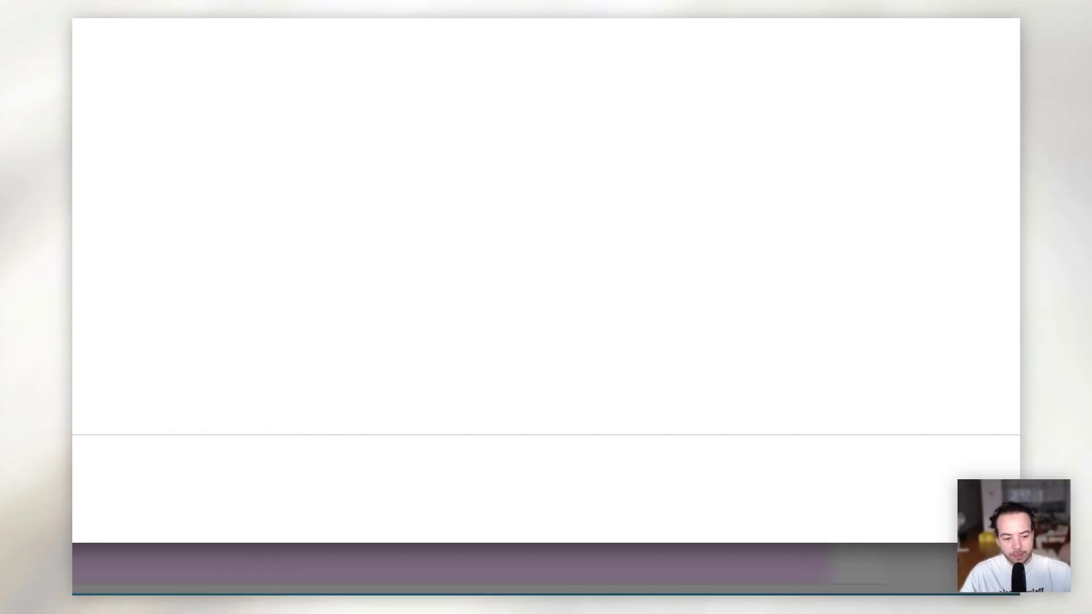
left_click(899, 502)
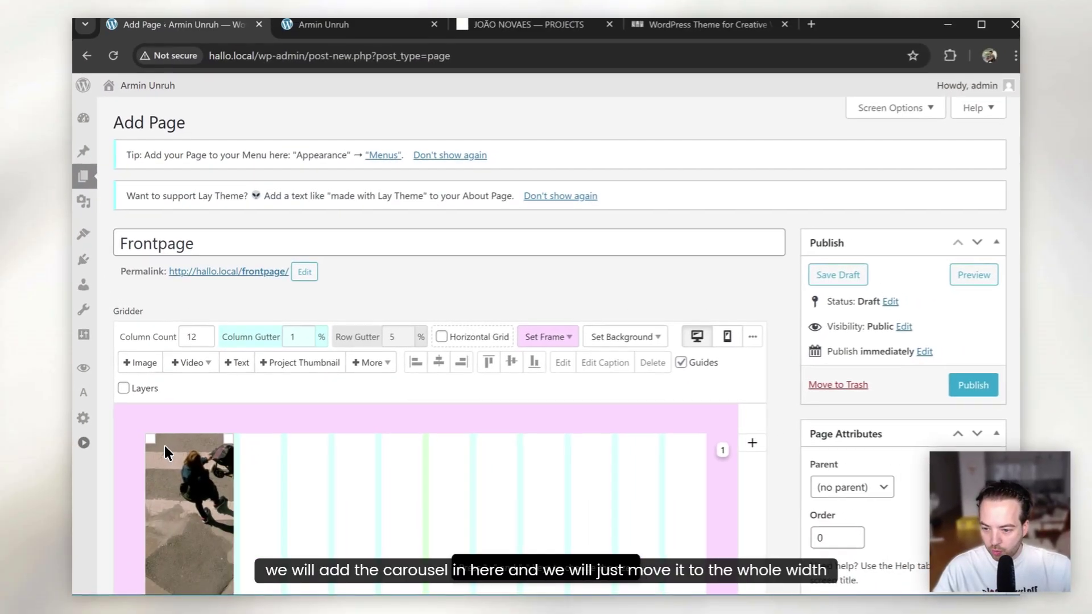
Stretch the carousel in the Gridder to the full page width, past both side frames
left_click_drag(156, 442, 127, 445)
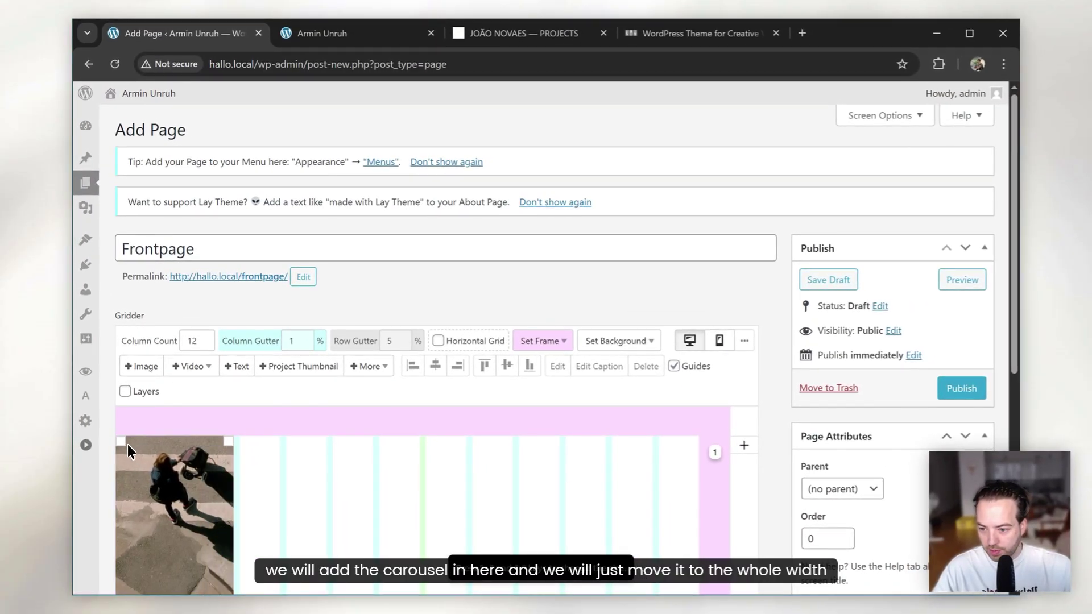
left_click_drag(233, 439, 746, 463)
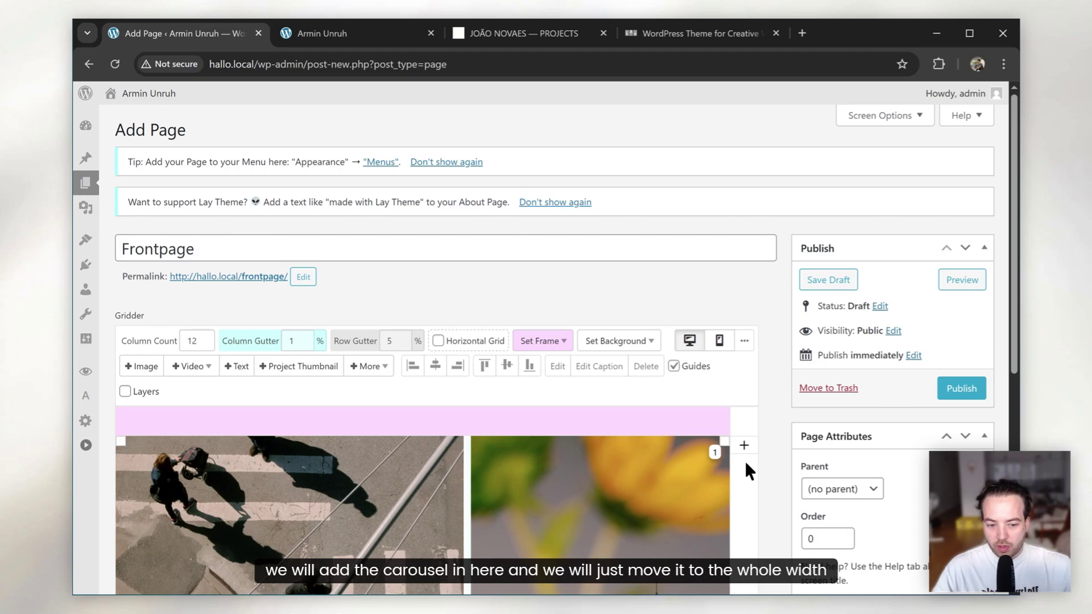
scroll(746, 494, "down", 4)
Set the Gridder's top and bottom frame to 0 and publish the Frontpage
scroll(751, 492, "up", 2)
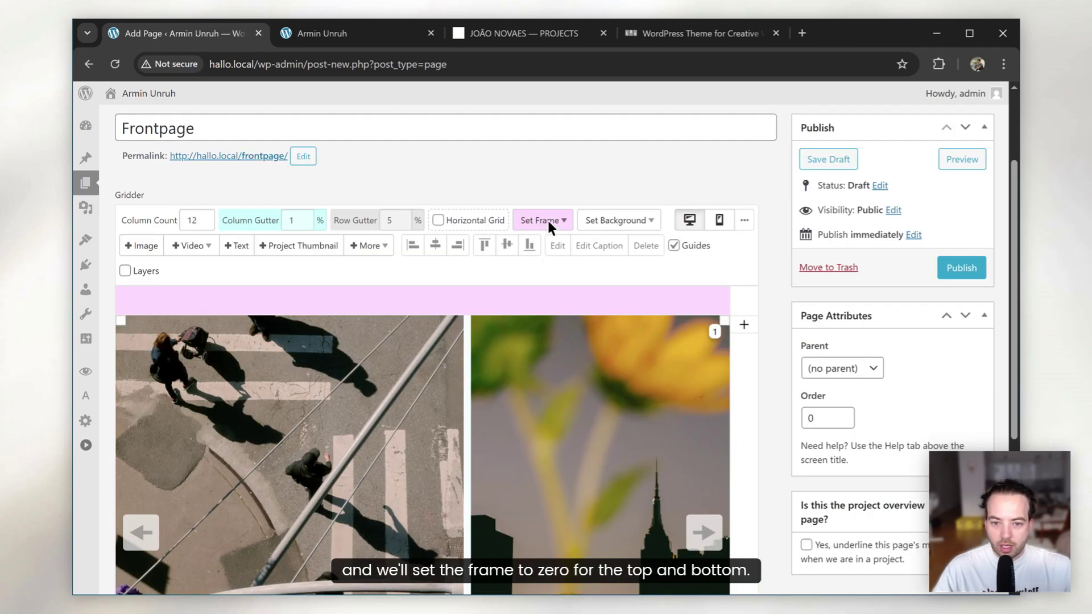
left_click(536, 216)
type("0")
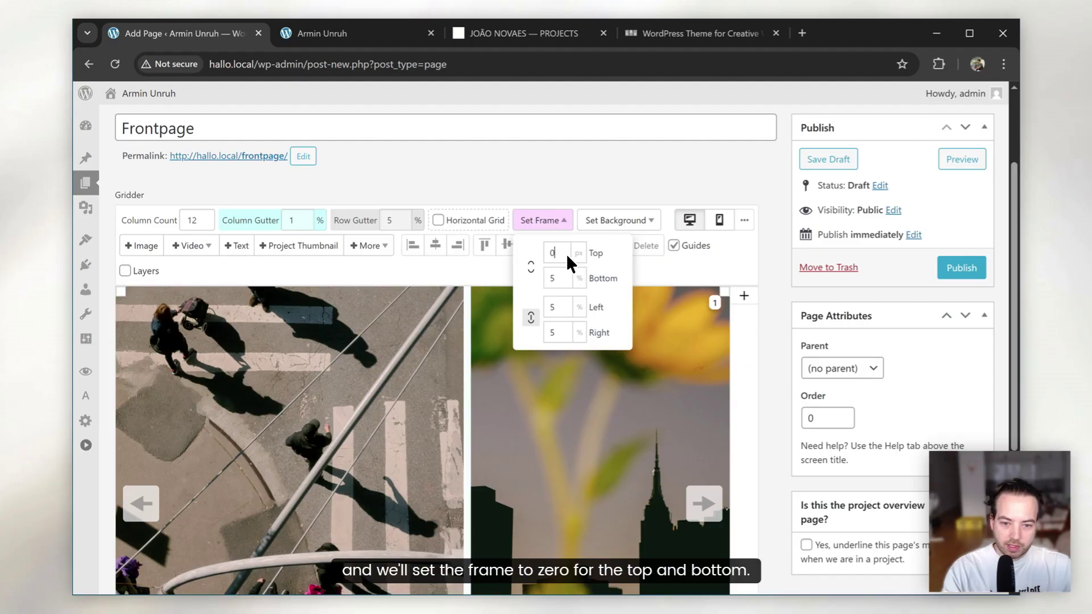
type("0")
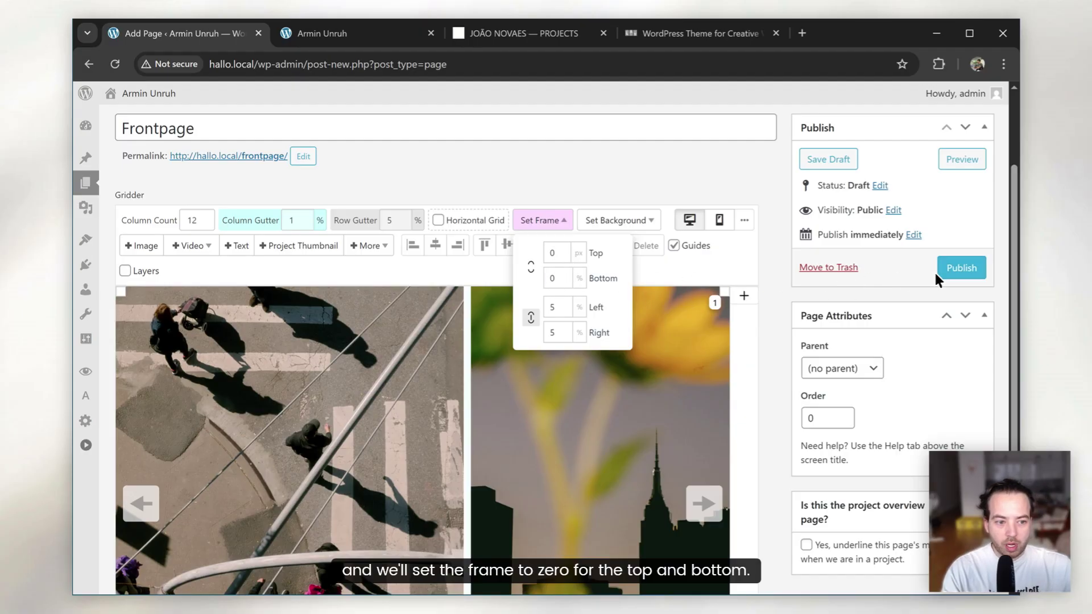
left_click(960, 268)
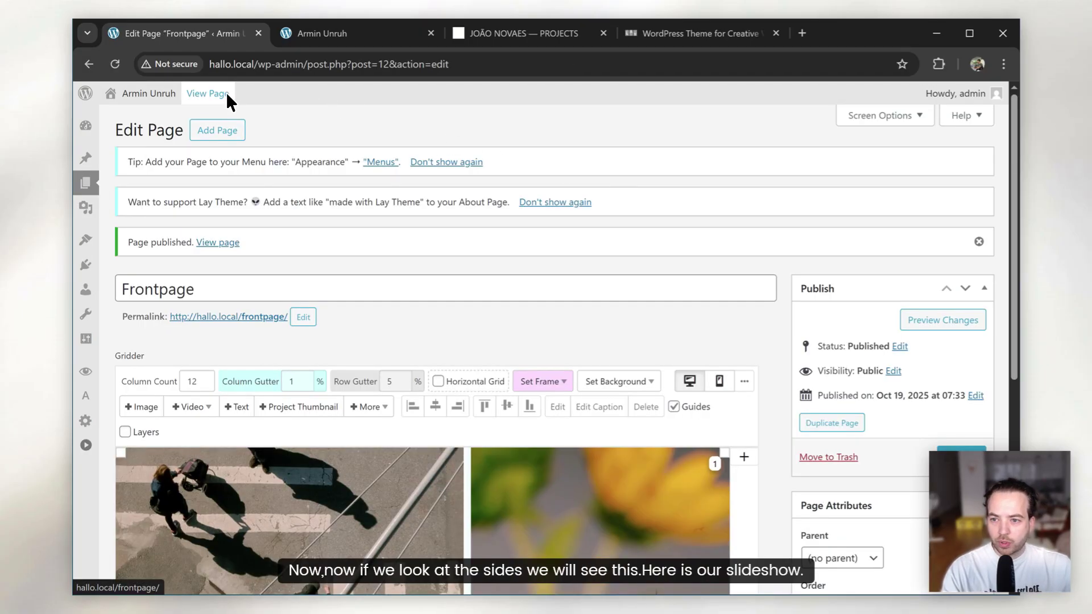
View the published Frontpage on the live site and examine its carousel and the menu setup notice
left_click(227, 93)
scroll(640, 377, "down", 10)
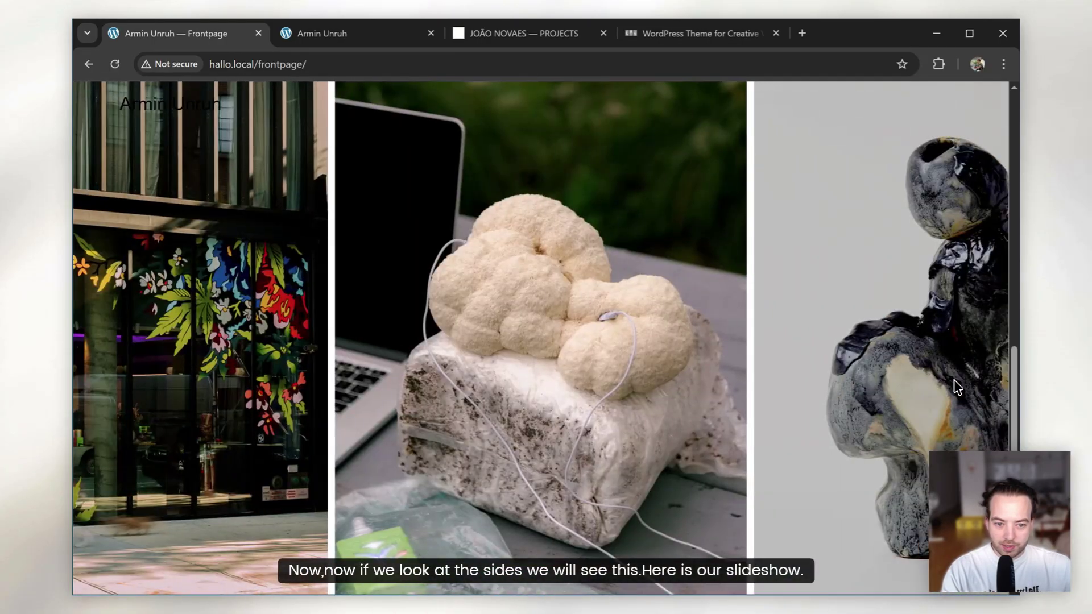
scroll(740, 388, "up", 10)
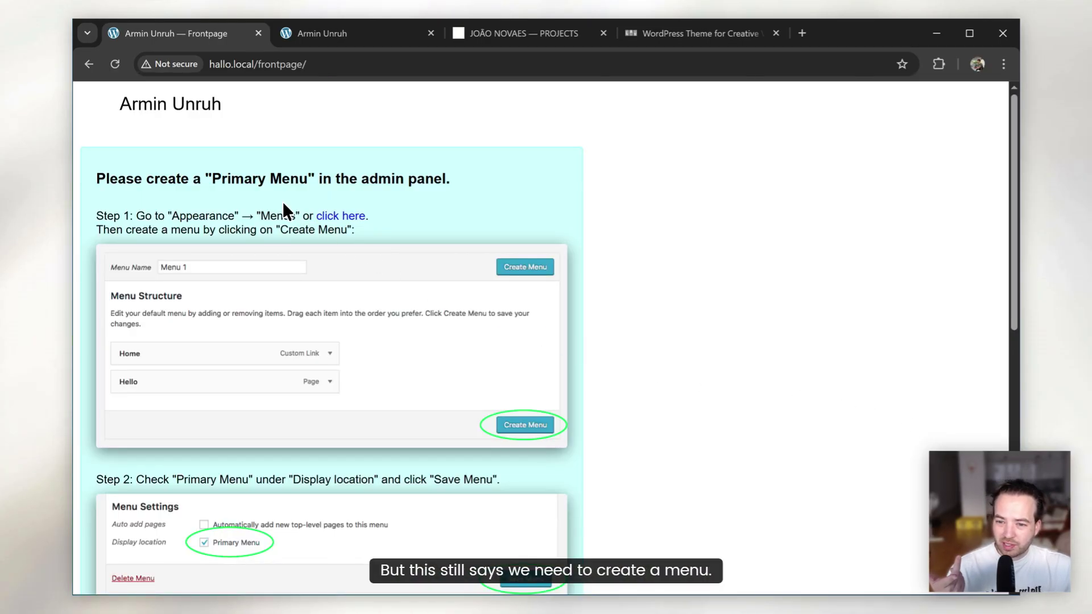
Create a menu named Menu assigned to the Primary Menu location, and review the live Frontpage again
left_click(349, 217)
left_click(448, 289)
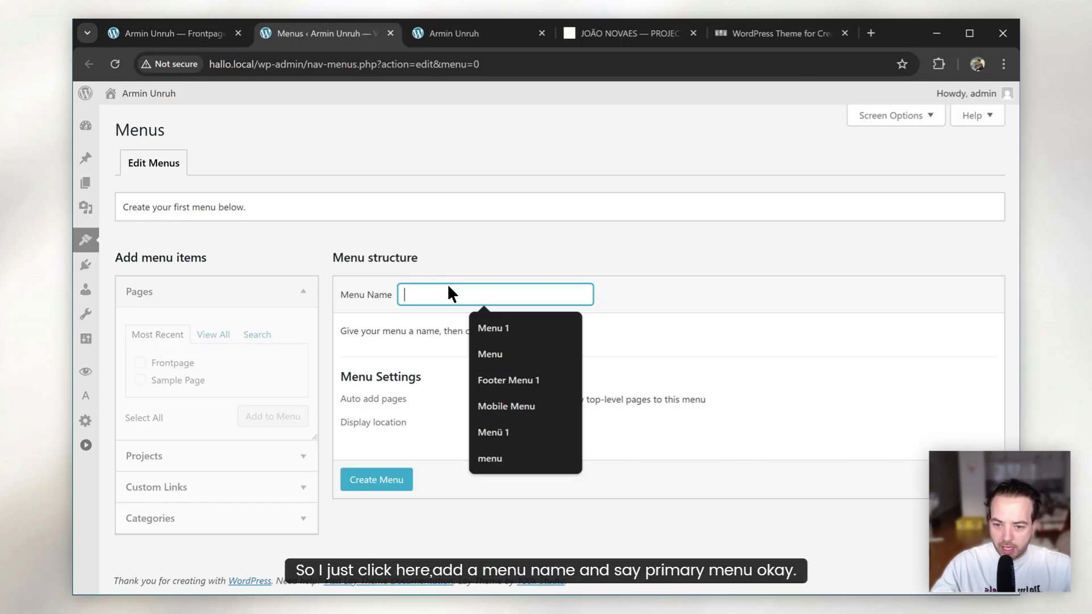
type("Menu")
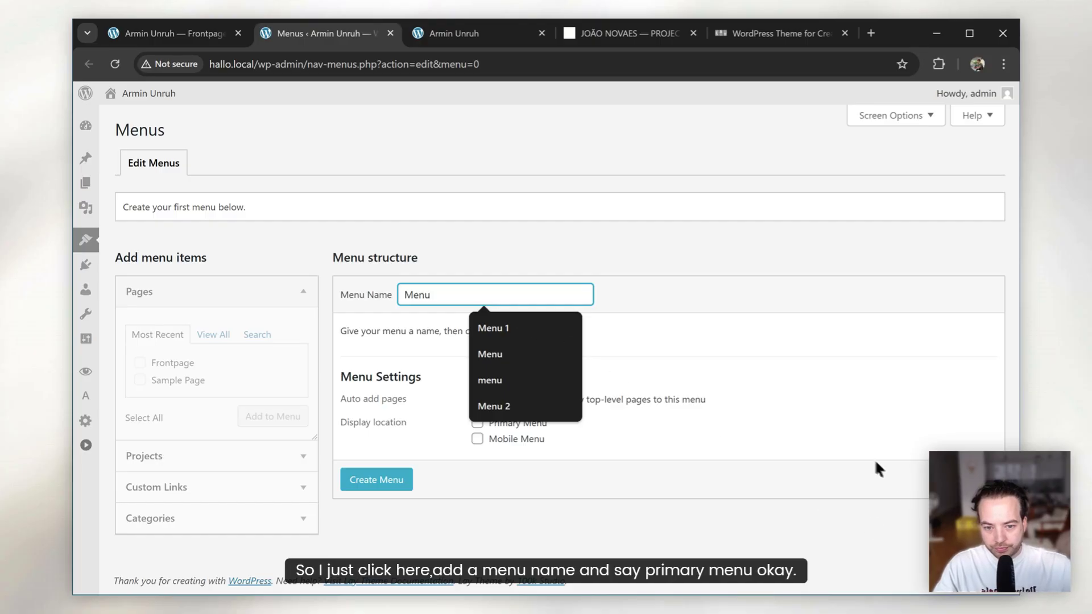
left_click(697, 380)
left_click(521, 422)
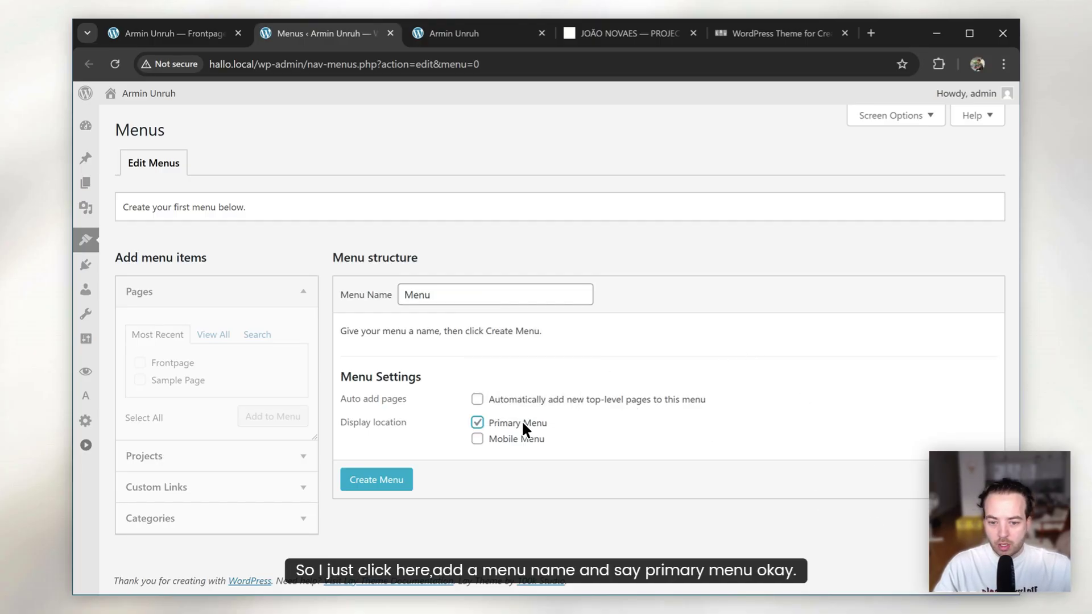
left_click(397, 473)
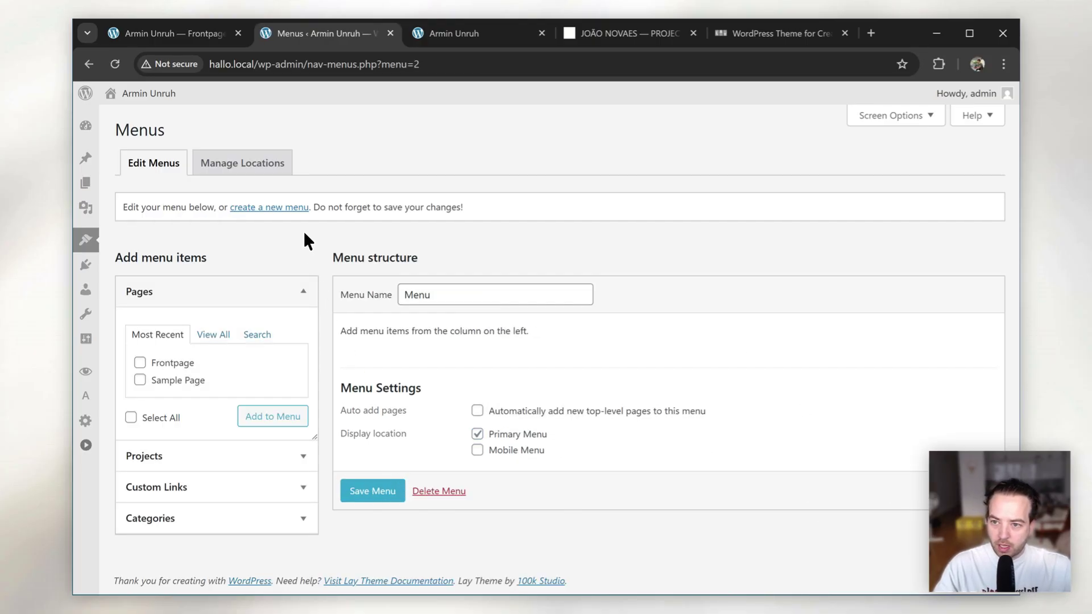
left_click(96, 63)
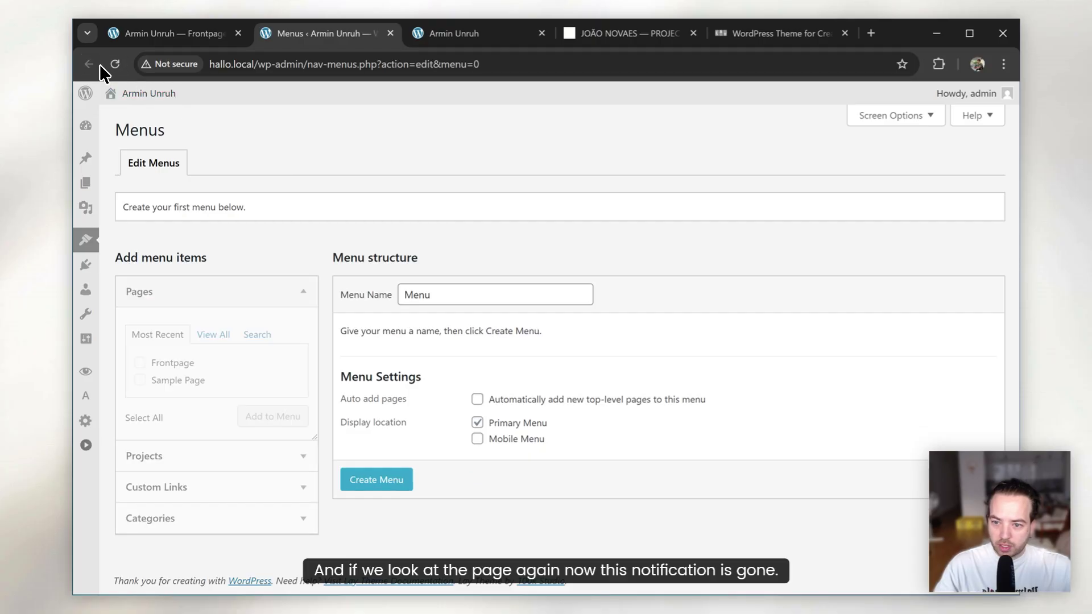
left_click(164, 38)
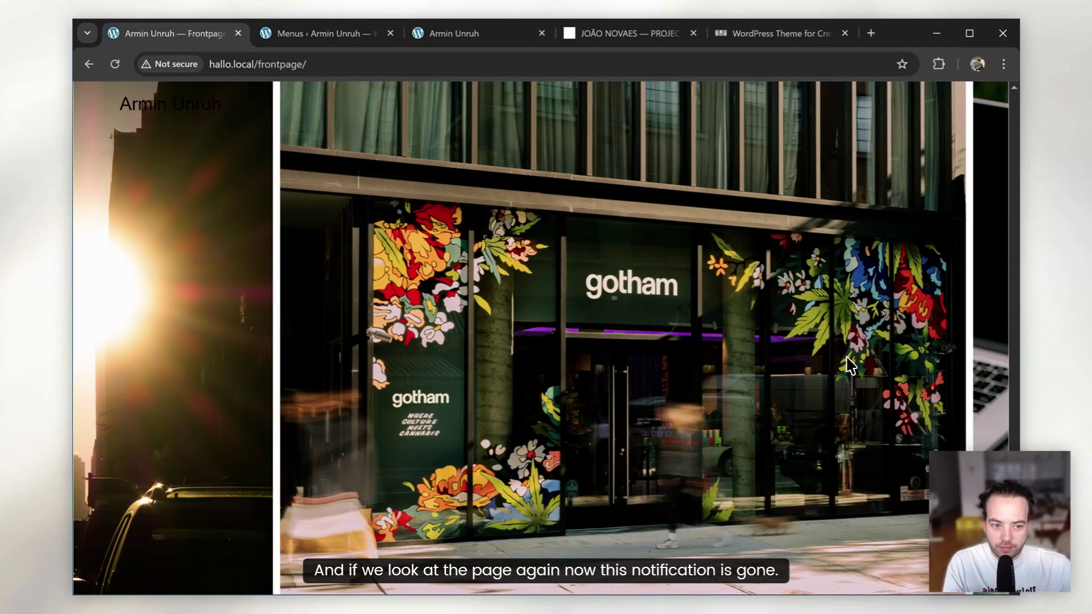
Set the site's front page to display the page Frontpage and save the setting
left_click(350, 35)
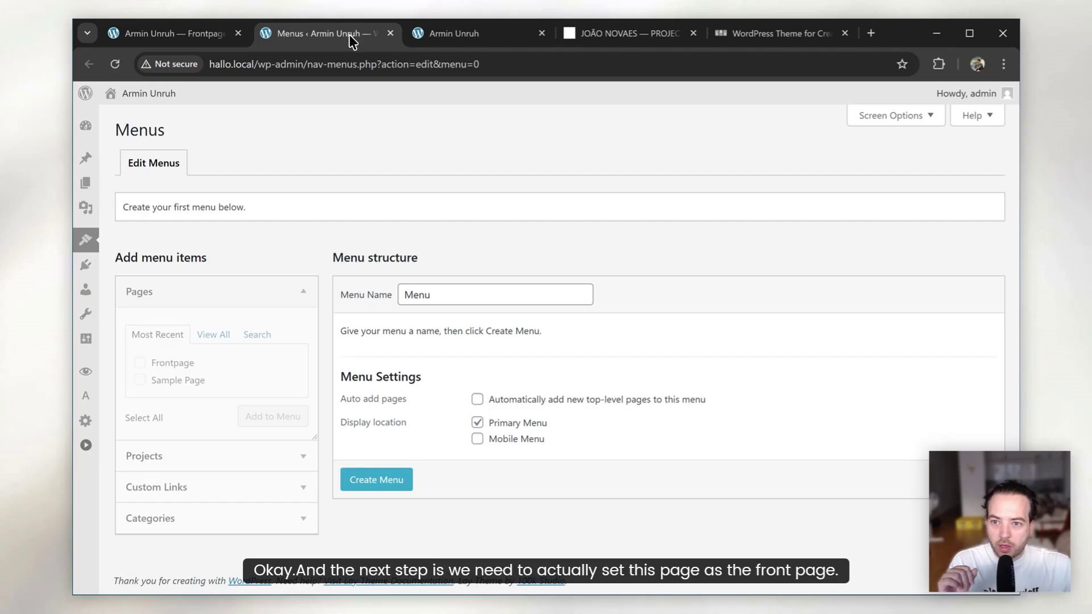
left_click(86, 447)
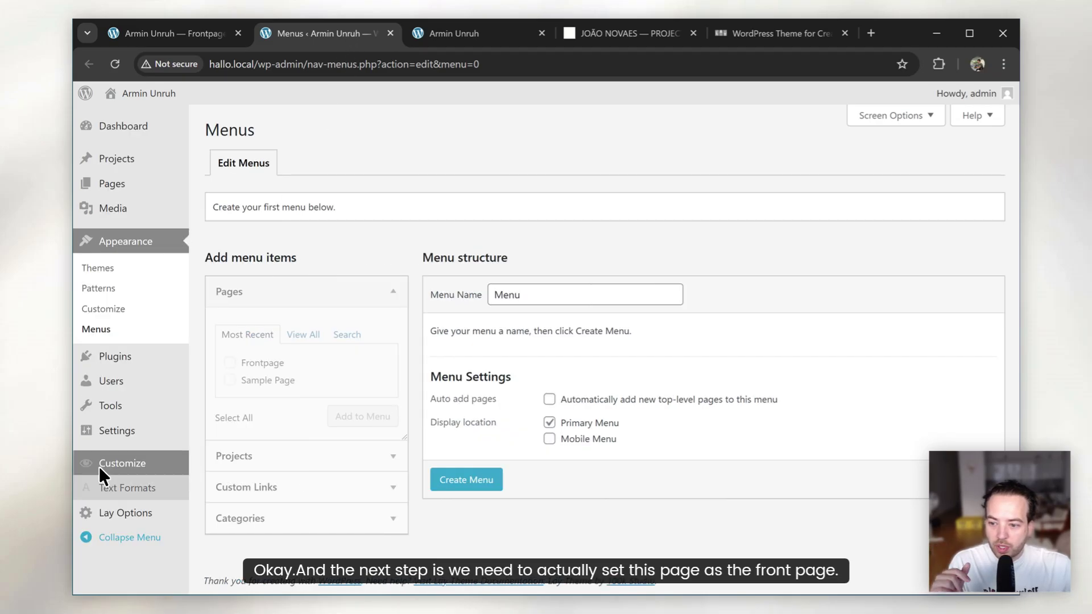
mouse_move(147, 430)
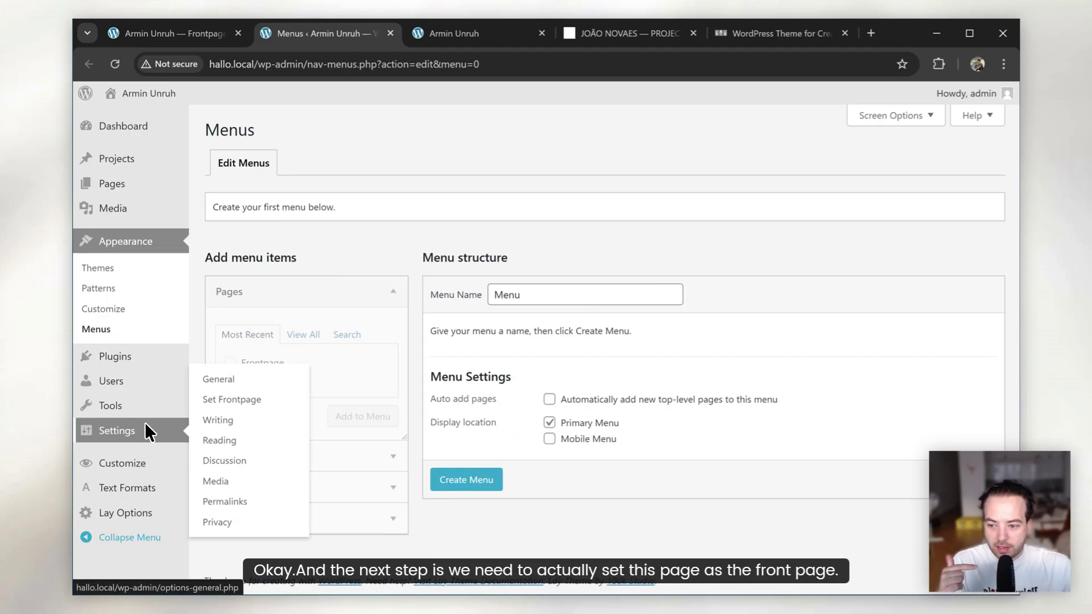
left_click(254, 401)
left_click(385, 252)
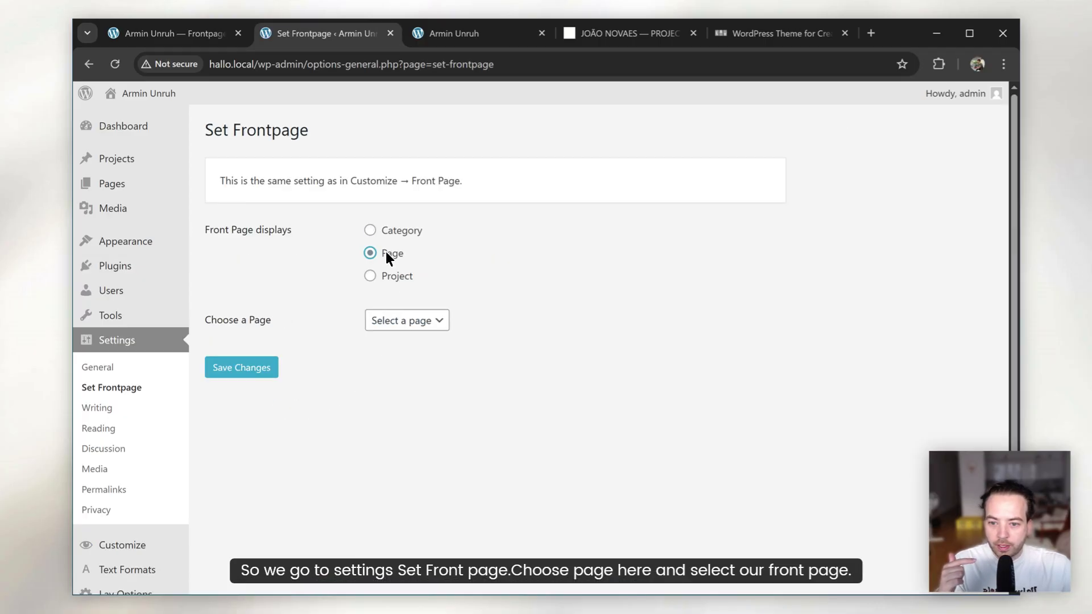
left_click(411, 320)
left_click(411, 358)
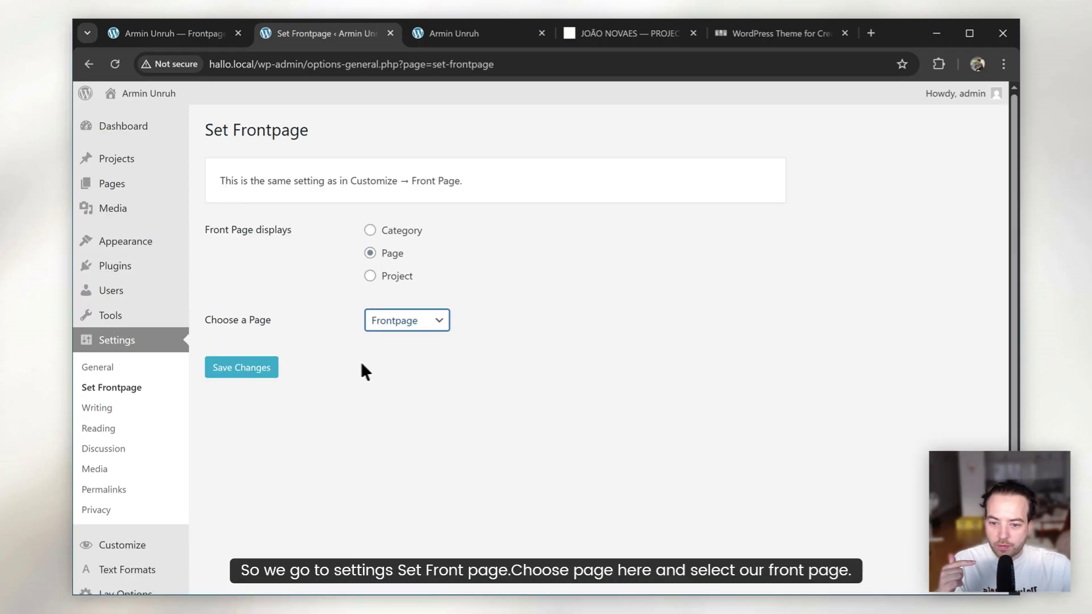
left_click(259, 367)
Visit the live site to check its home page, and compare it with the open Frontpage view
mouse_move(132, 91)
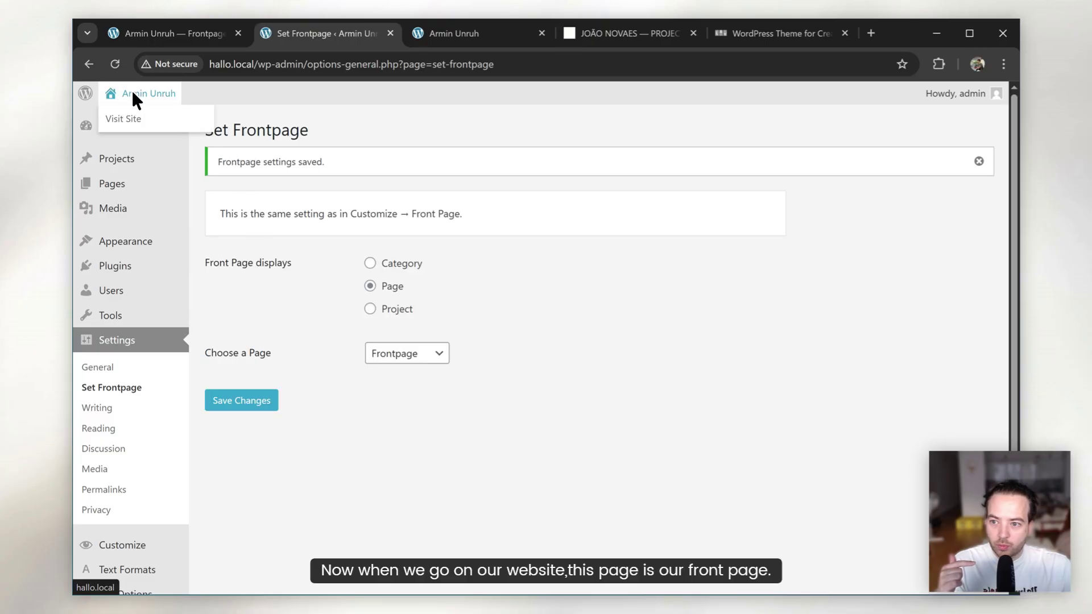
left_click(145, 113)
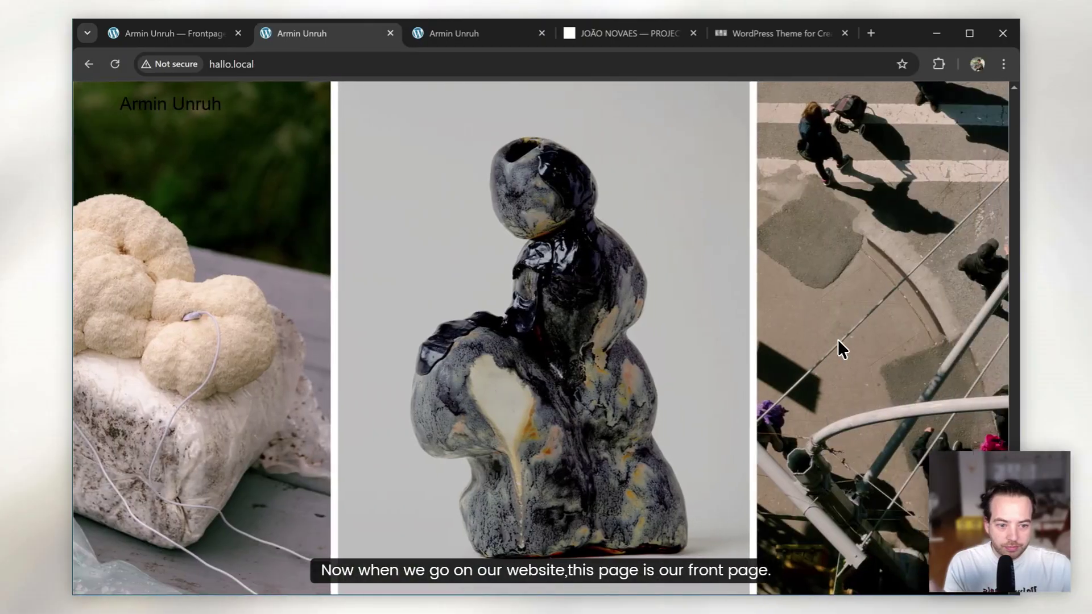
left_click(134, 38)
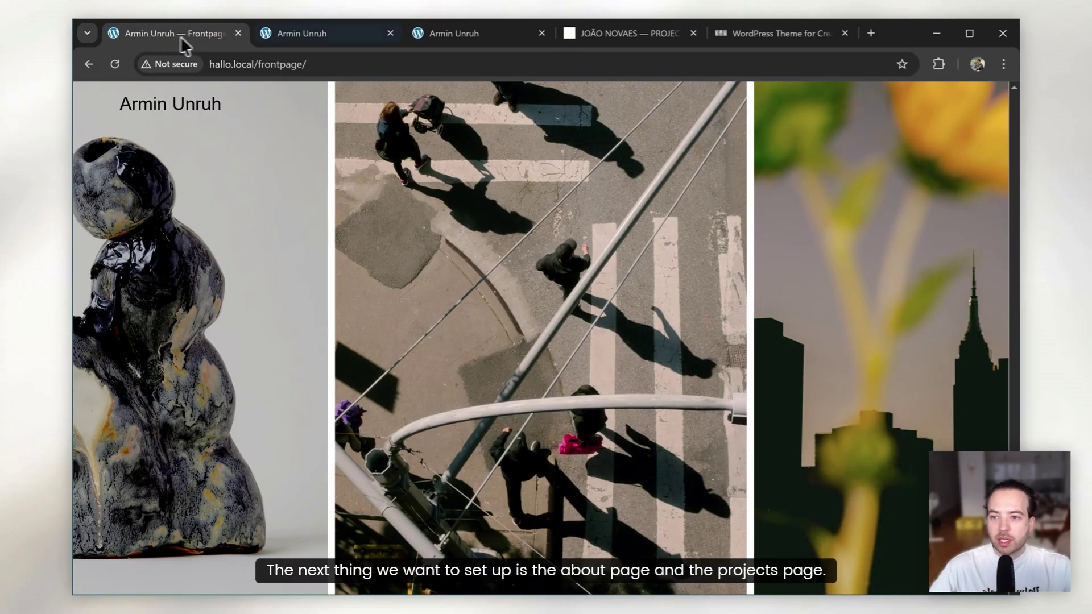
Return to the site's admin area and start a new page titled About
left_click(319, 38)
key("alt+Left")
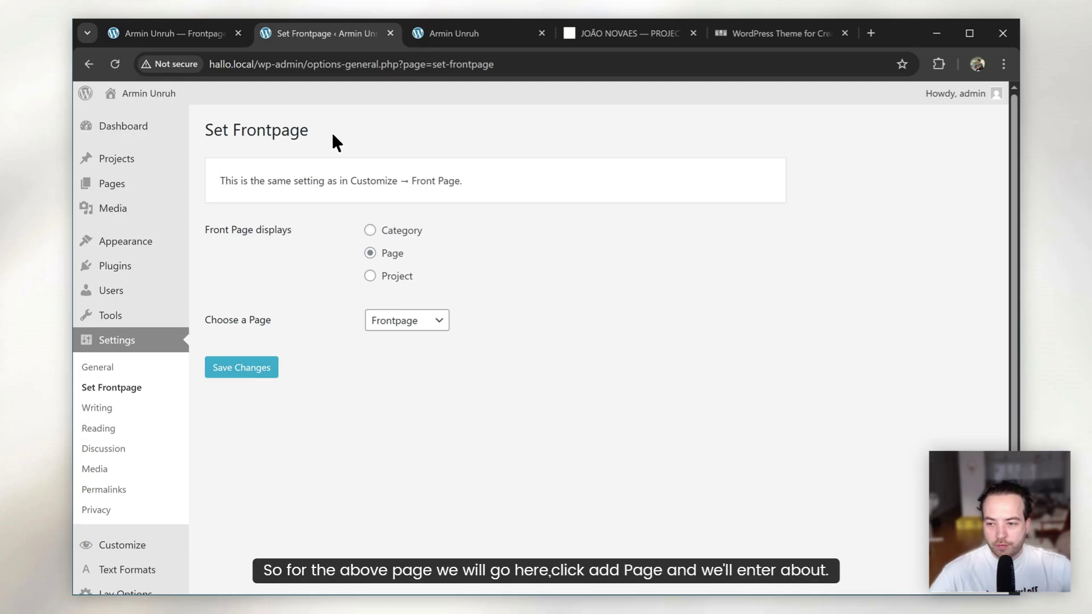
left_click(151, 185)
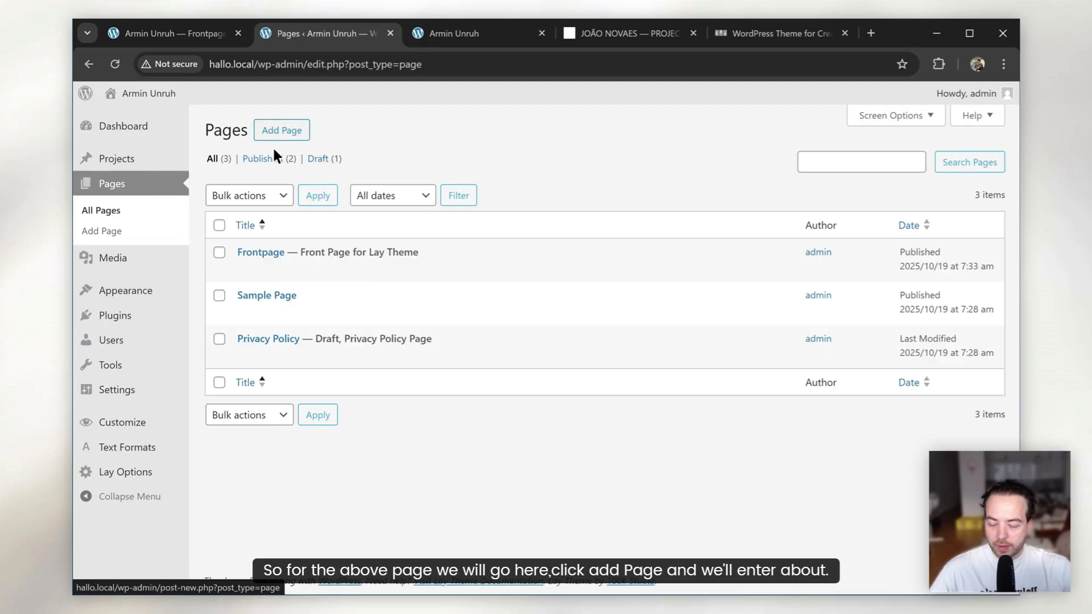
left_click(290, 130)
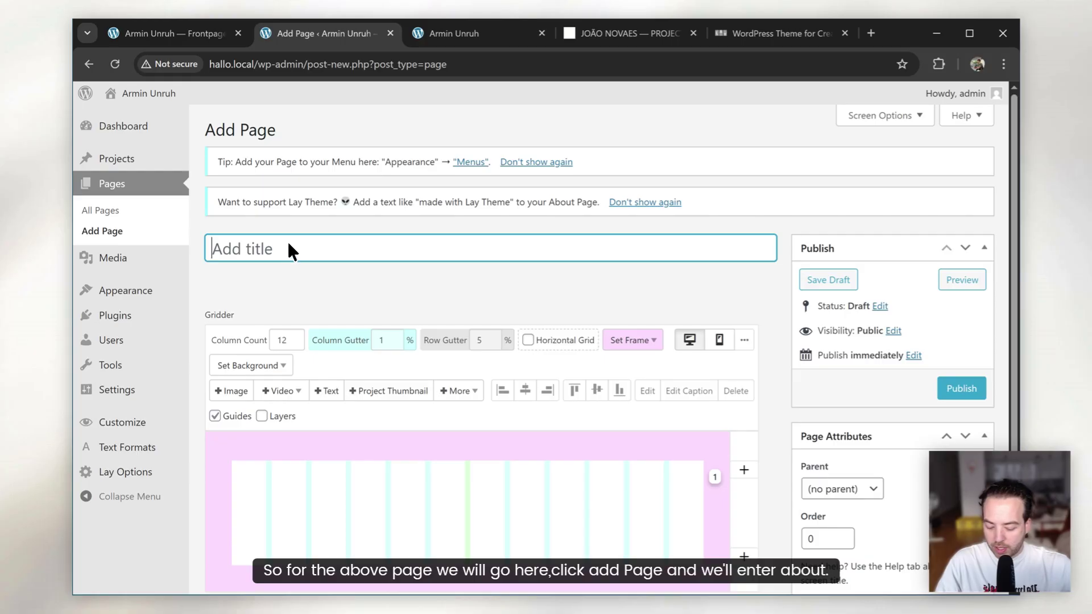
type("About")
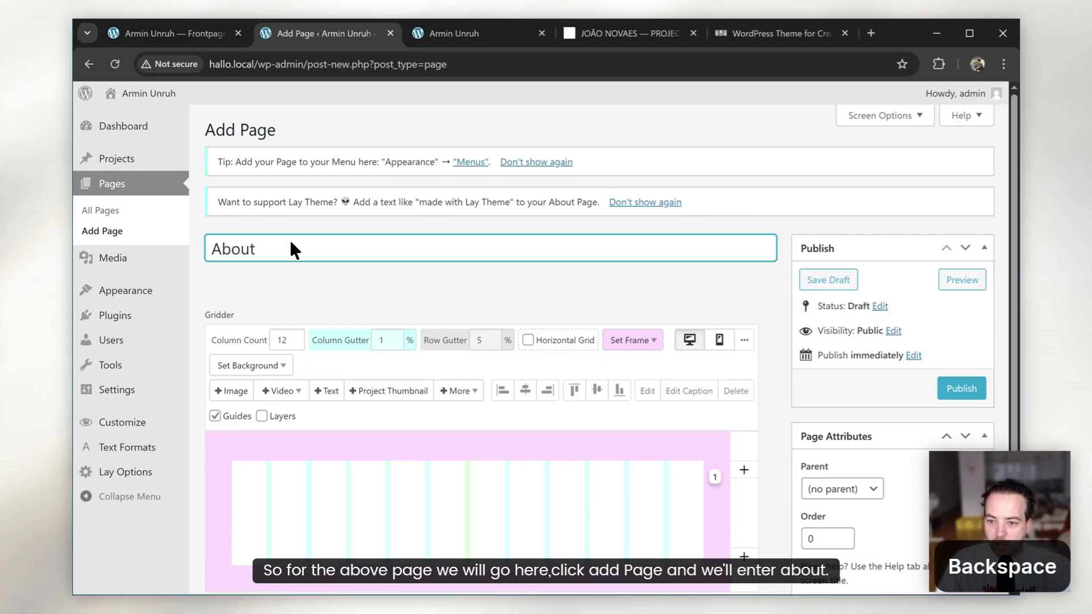
Add the copied biography as a text element, widen it to the page's right edge, and publish the About page
left_click(142, 497)
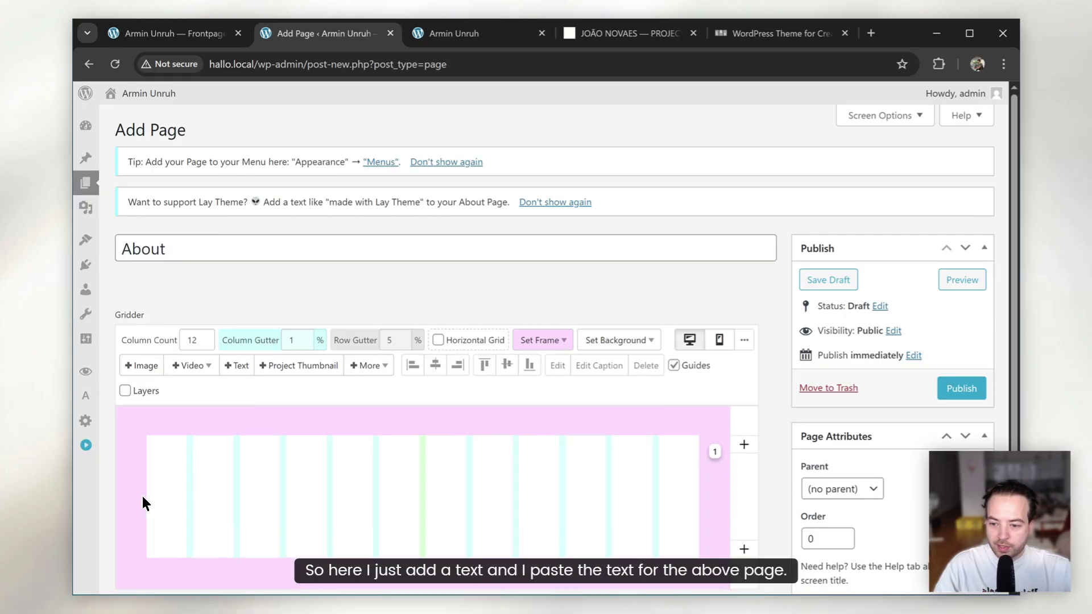
left_click(238, 367)
key("ctrl+v")
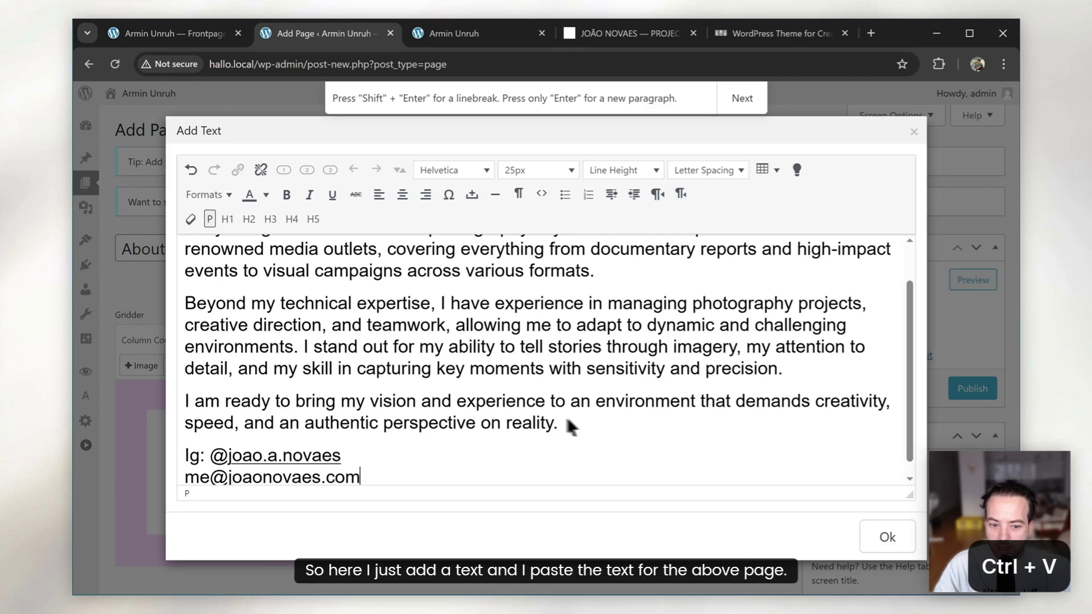
left_click(887, 537)
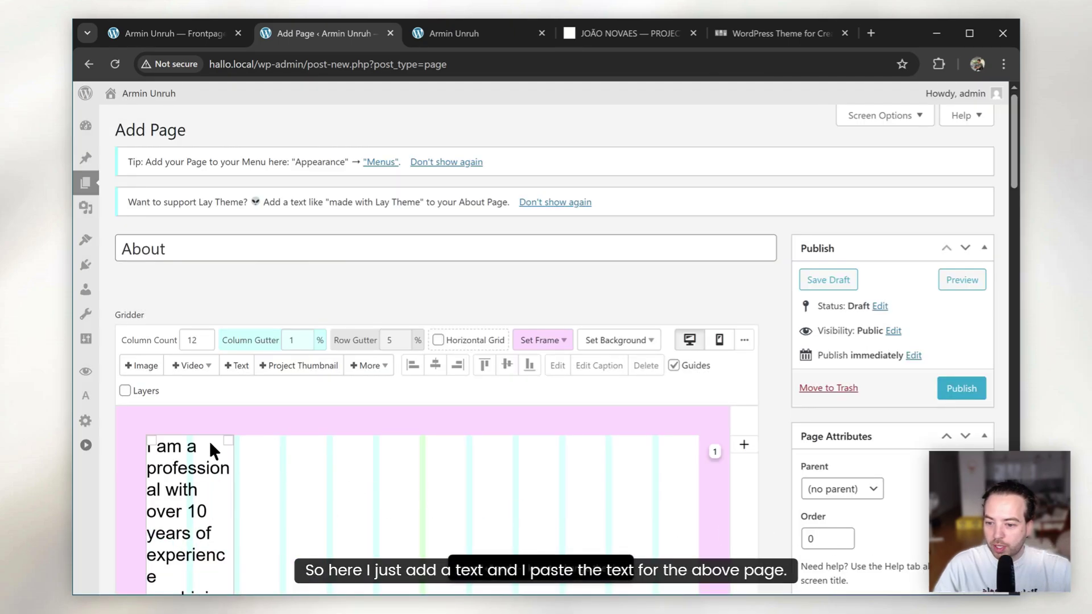
left_click_drag(228, 440, 715, 444)
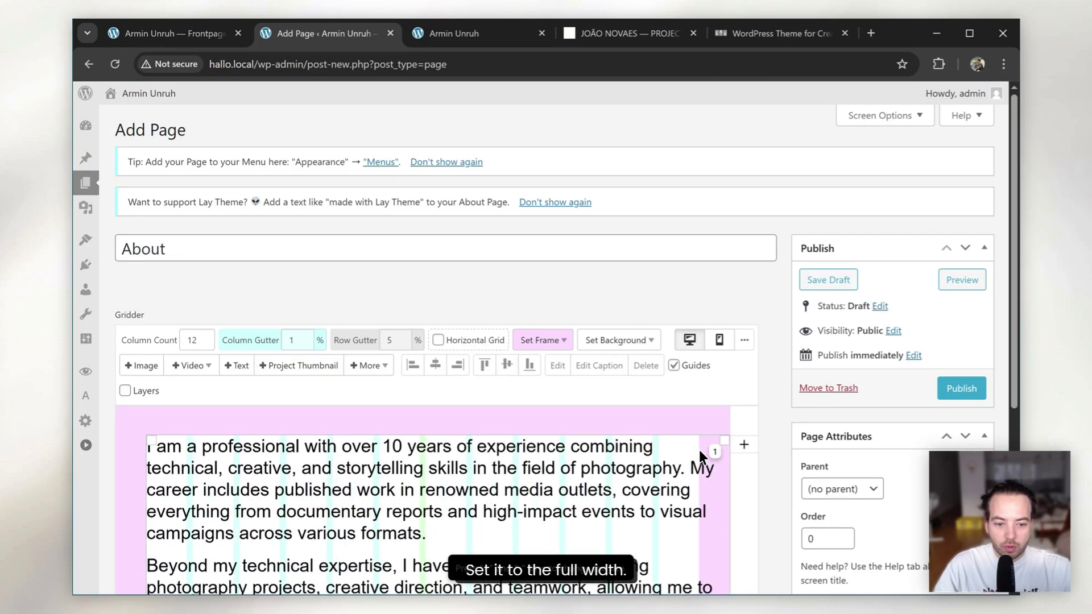
left_click(961, 392)
Add the About page to the primary menu and save the menu
mouse_move(166, 296)
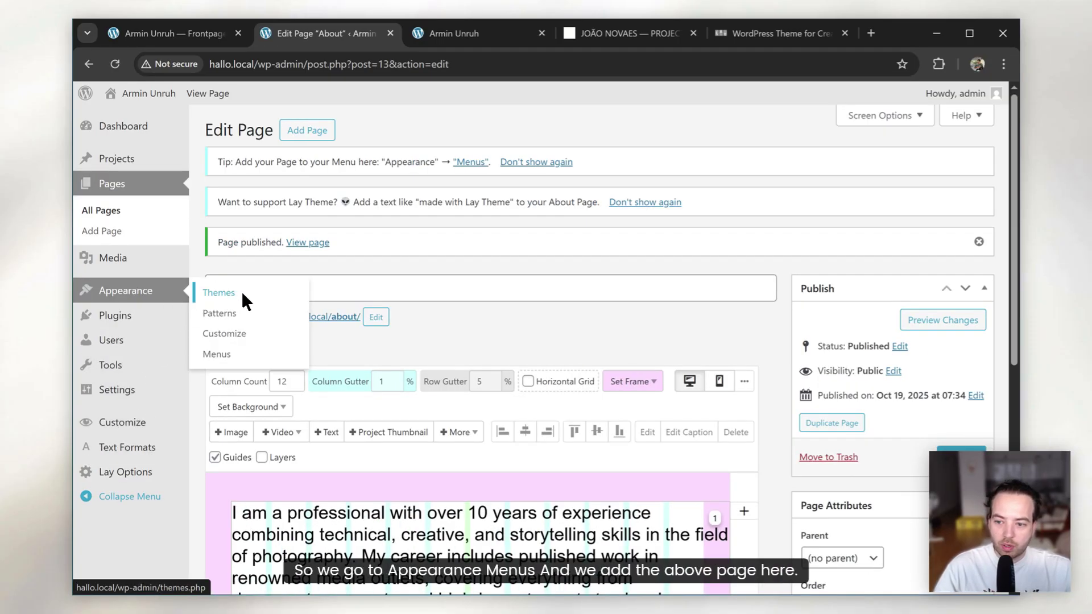
left_click(233, 353)
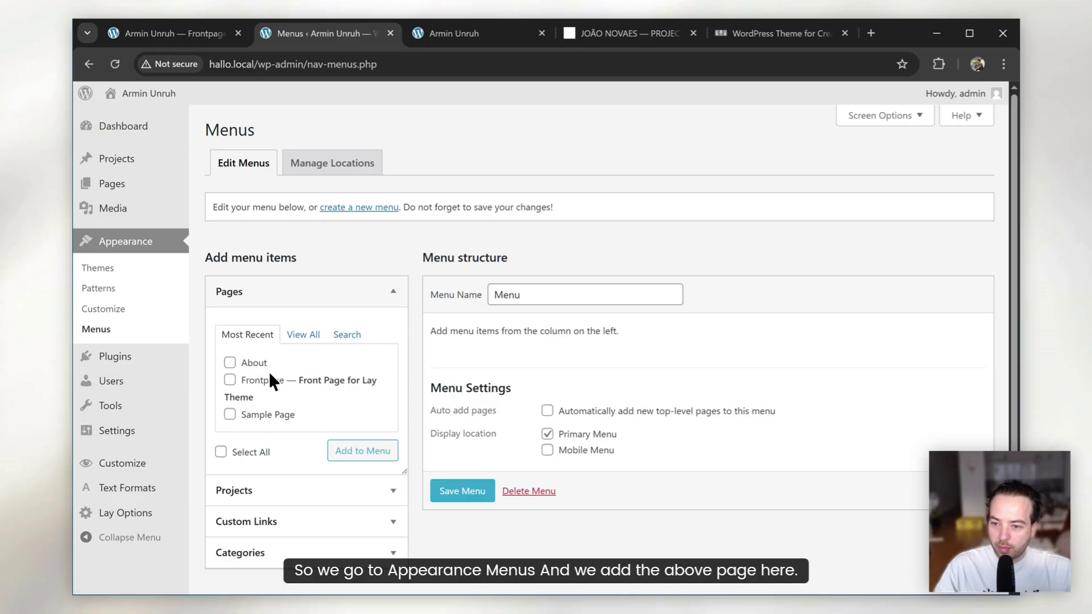
left_click(344, 449)
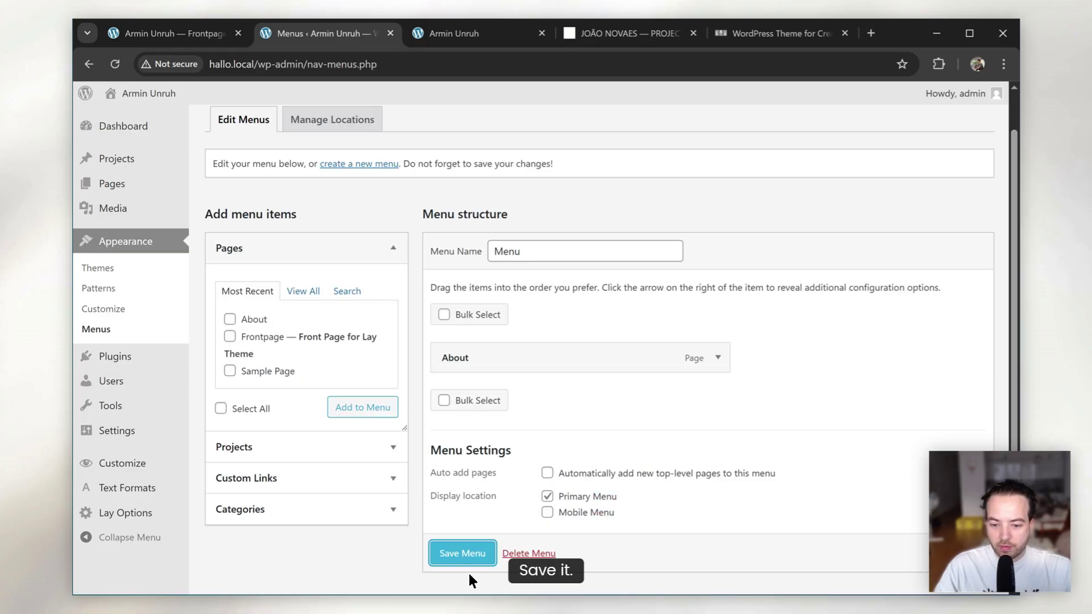
left_click(467, 553)
Visit the live site, open the About page from its menu, and return to the home page
left_click(147, 100)
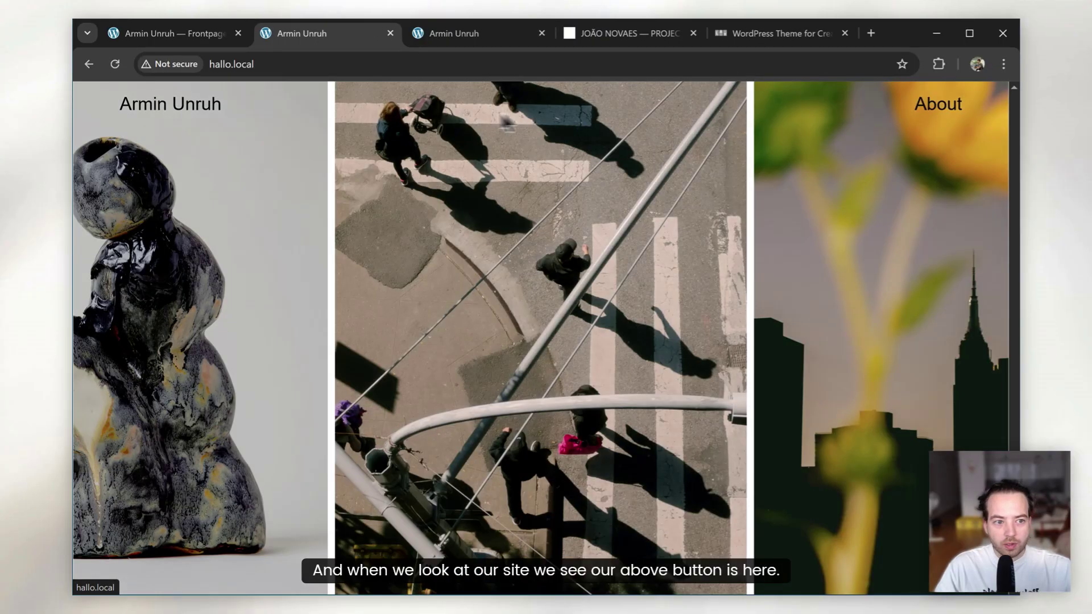
left_click(935, 104)
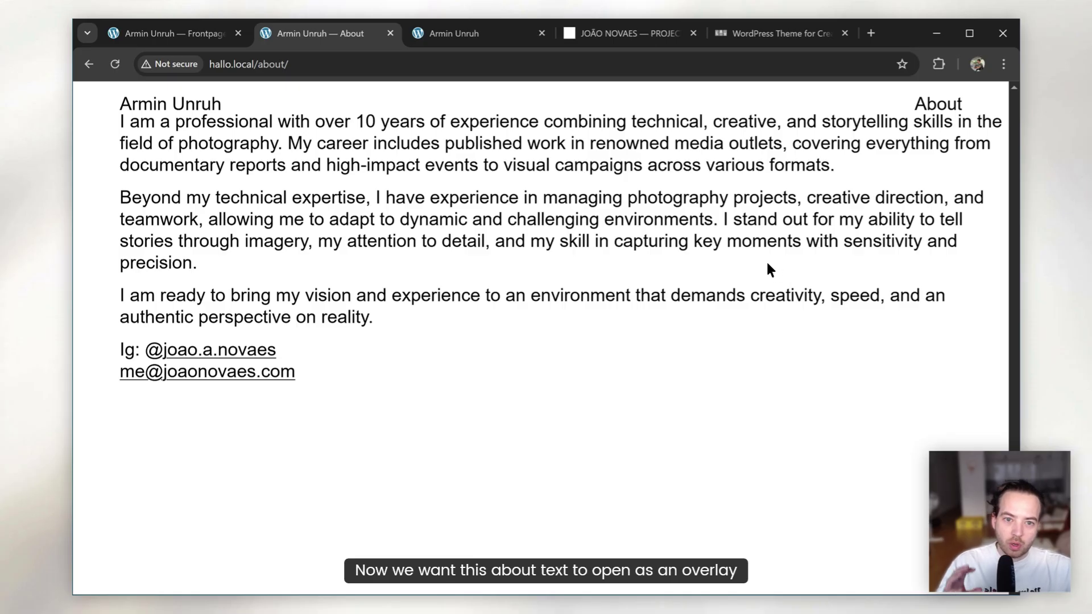
key("alt+Left")
Switch to the photographer's reference website, then close and reopen its About overlay to examine the behaviour
left_click(633, 32)
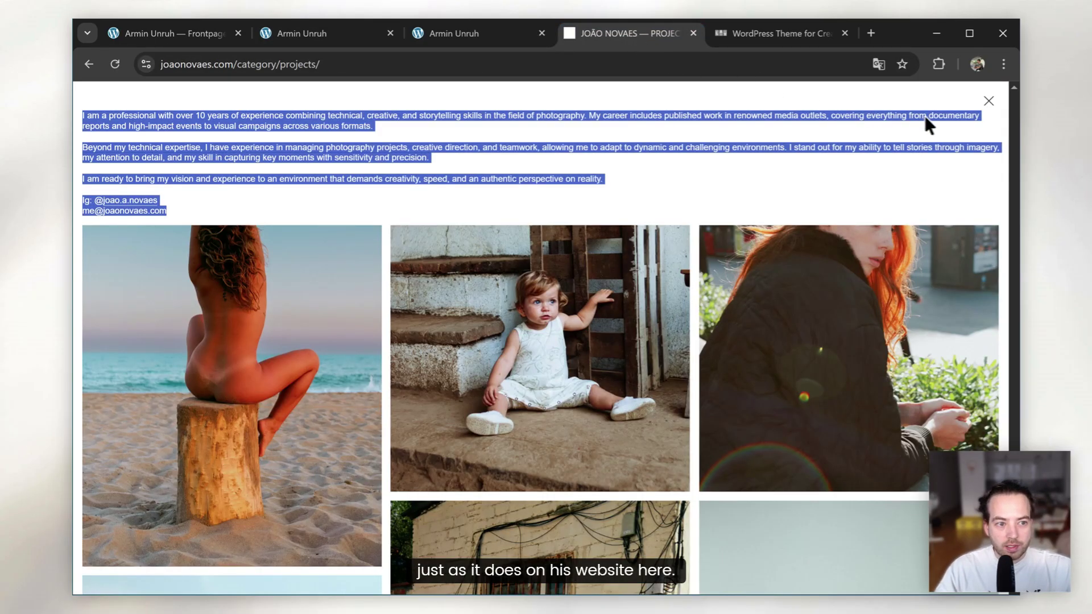
left_click(989, 101)
left_click(989, 103)
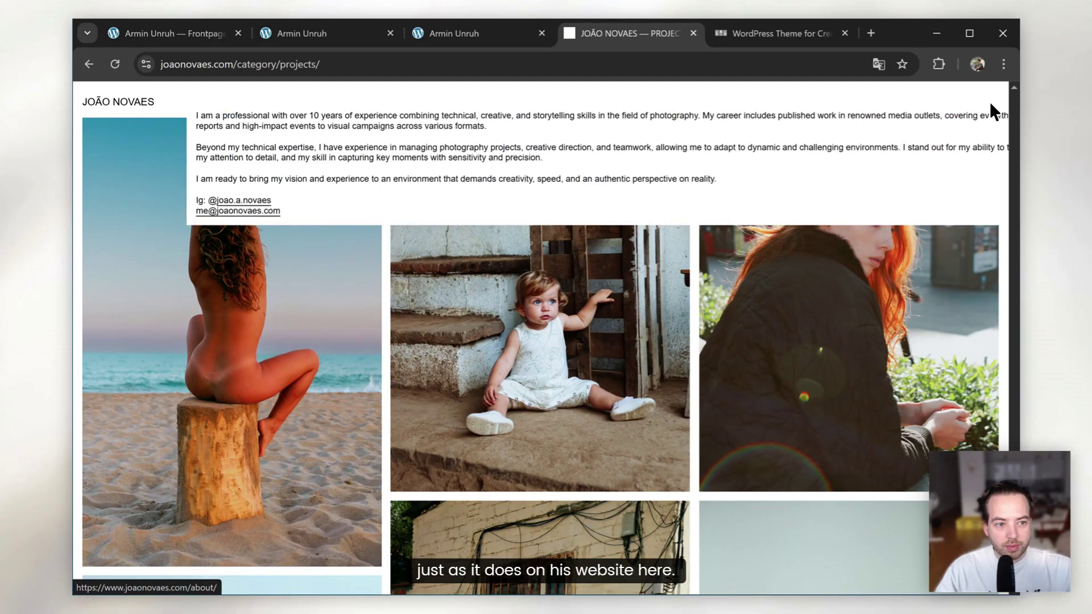
Close the reference site's About overlay, return to the hallo.local site, and open its WordPress admin
left_click(988, 100)
left_click(172, 34)
left_click(293, 35)
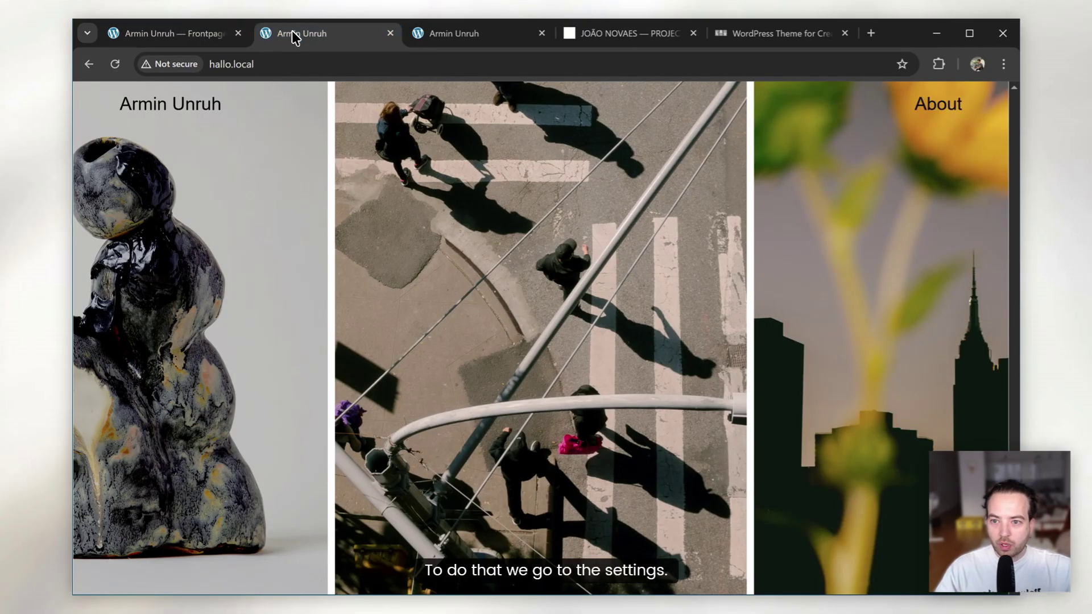
left_click(318, 62)
left_click(390, 63)
type("(wp")
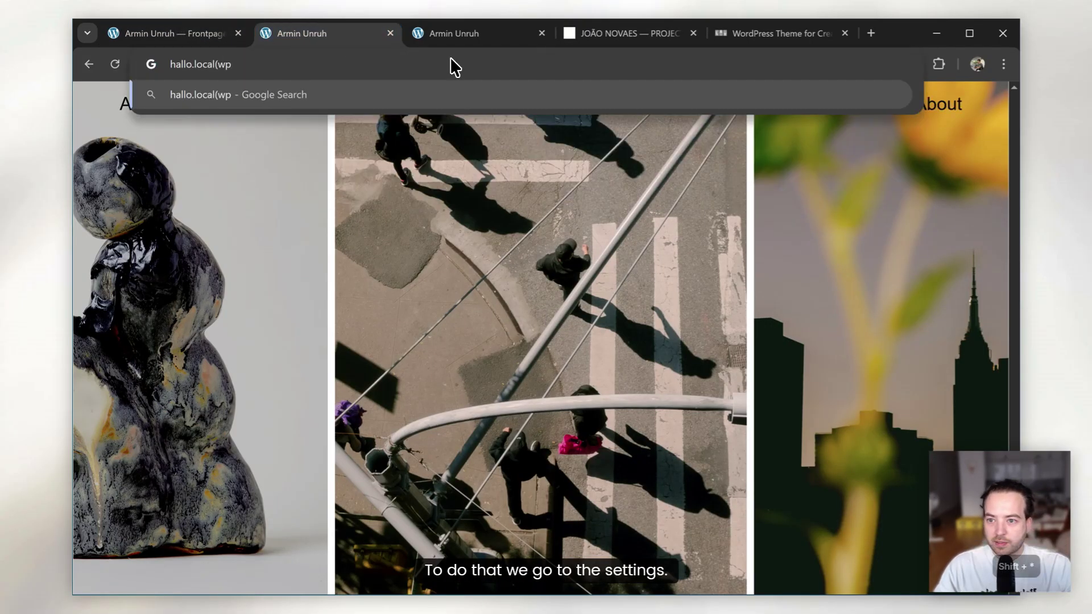
key("Return")
Activate the Page Overlays / Desktop Burger Menu feature in Lay Options and save the changes
left_click(158, 471)
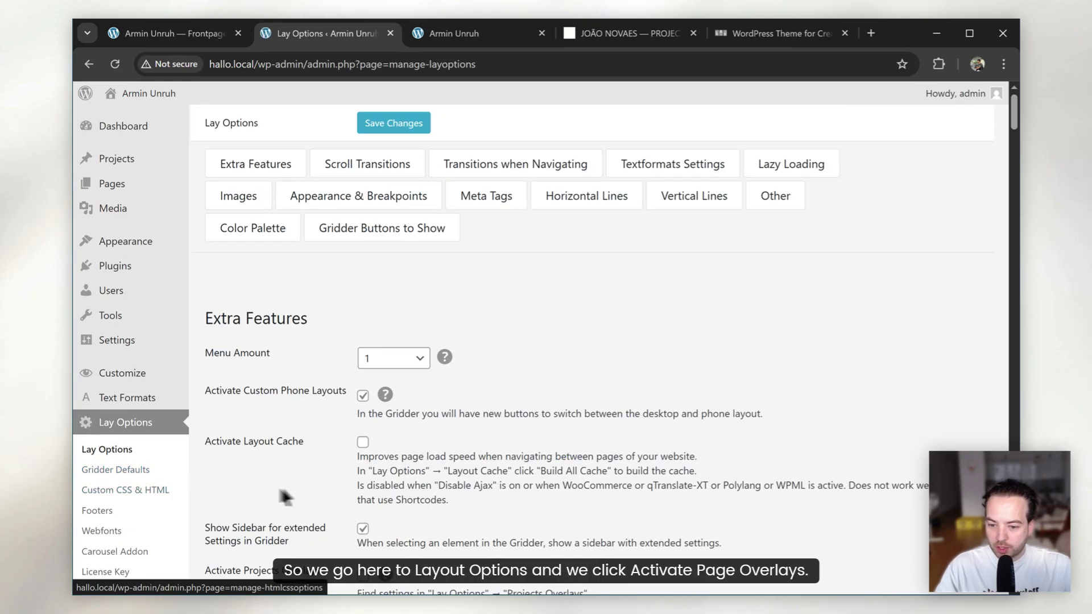
scroll(235, 489, "down", 2)
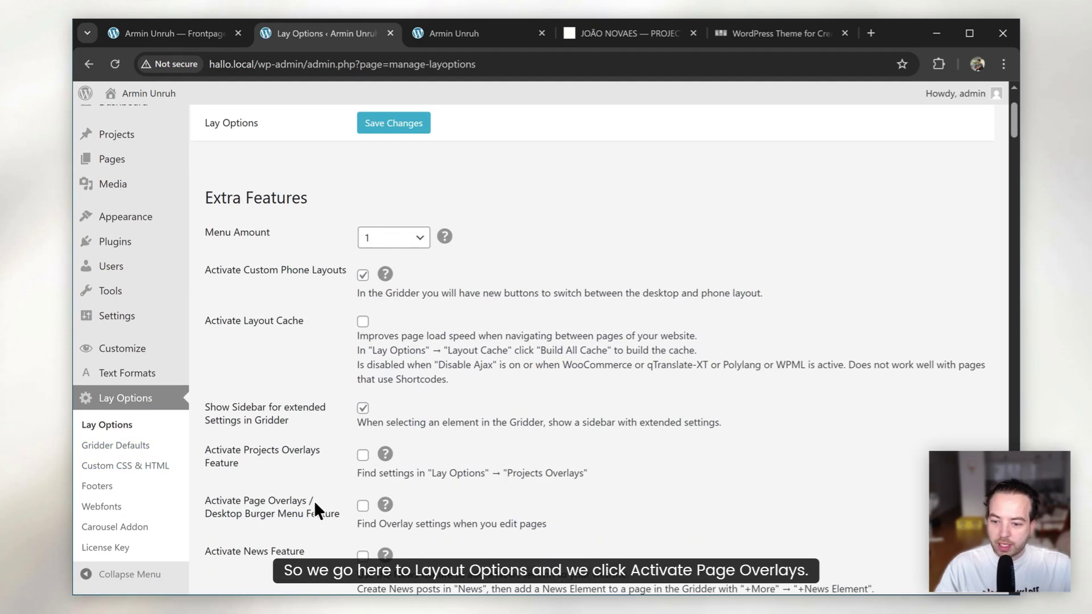
scroll(437, 324, "up", 2)
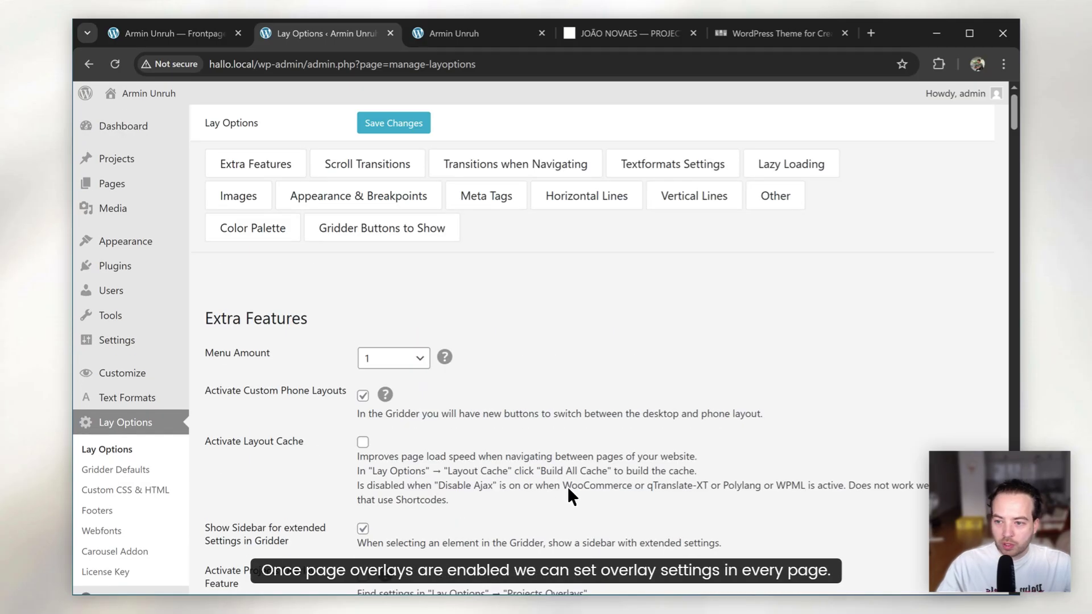
Open the About page for editing and narrow the biography text so it ends at the frame's inner right edge
left_click(125, 183)
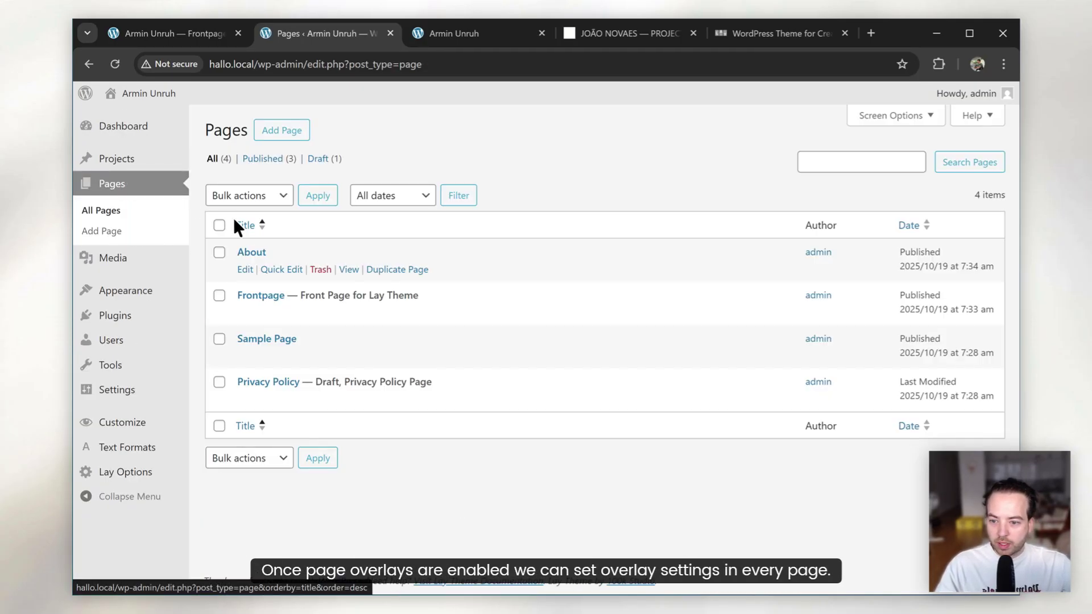
left_click(250, 253)
scroll(739, 393, "down", 5)
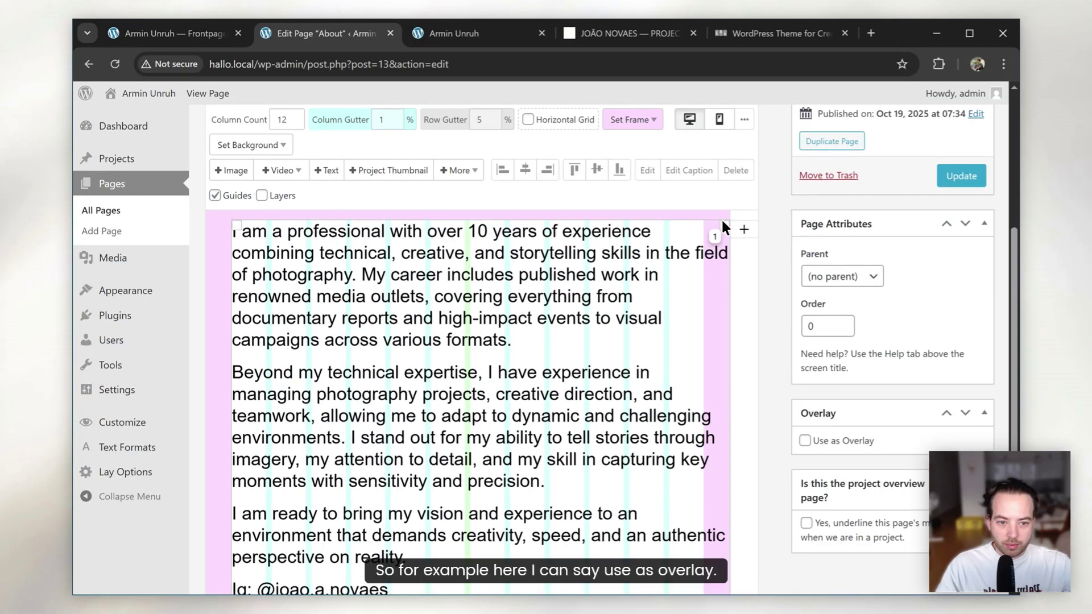
left_click_drag(722, 221, 695, 227)
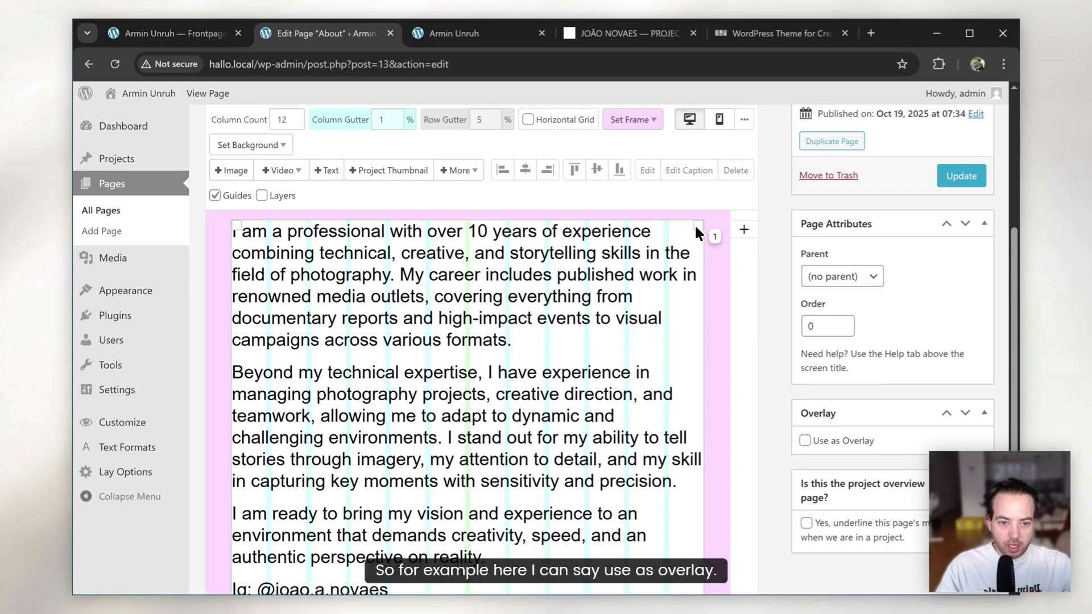
Use the About page as an overlay, show its "X" close icon, and set the icon size to 20 px
left_click(841, 439)
scroll(848, 440, "down", 3)
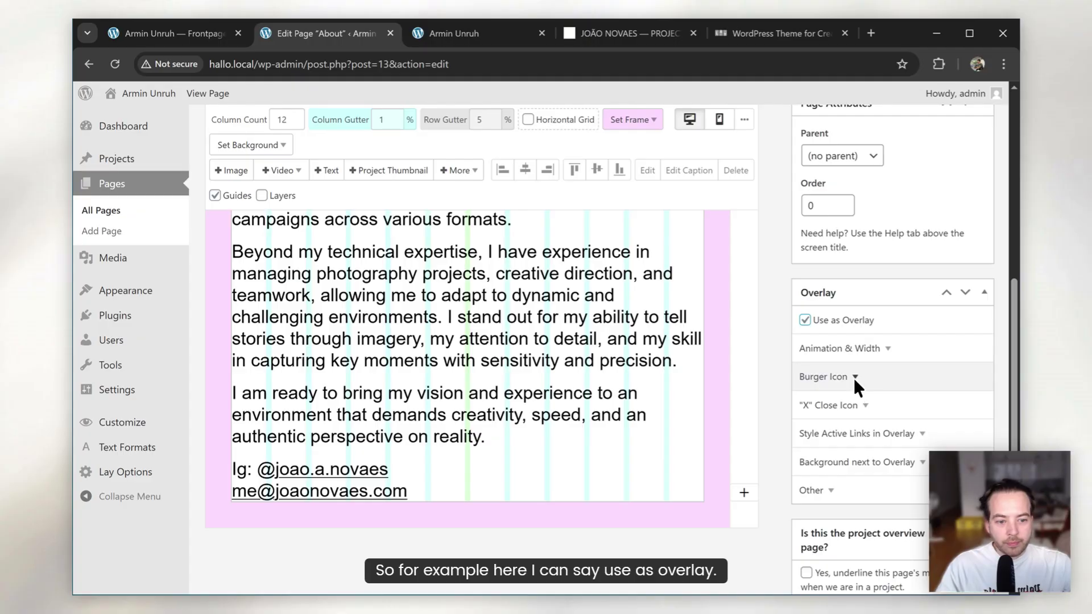
left_click(863, 405)
left_click(806, 432)
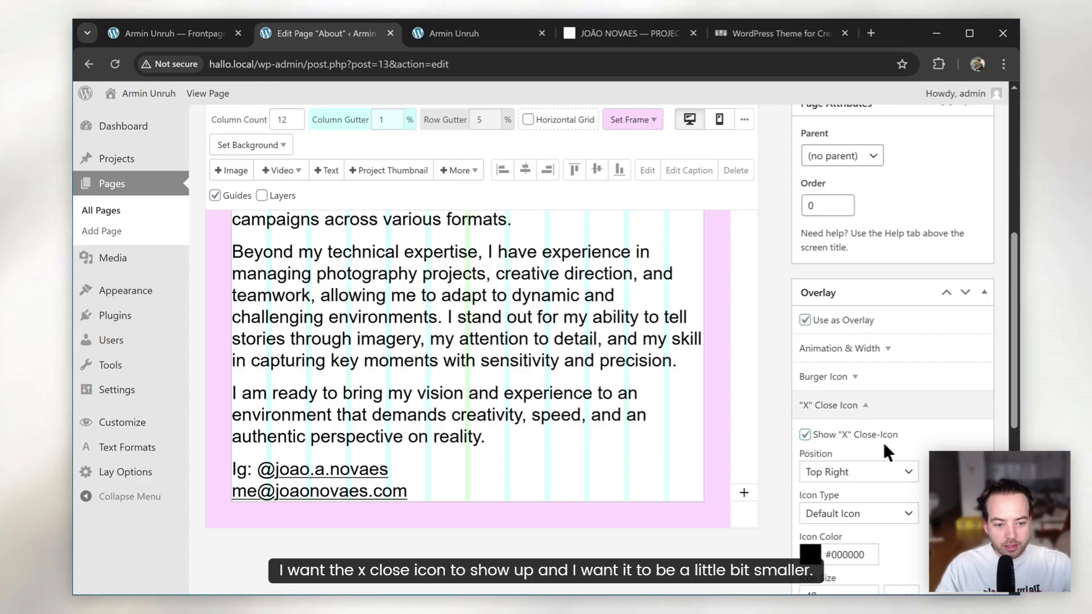
scroll(898, 449, "down", 2)
scroll(910, 461, "down", 4)
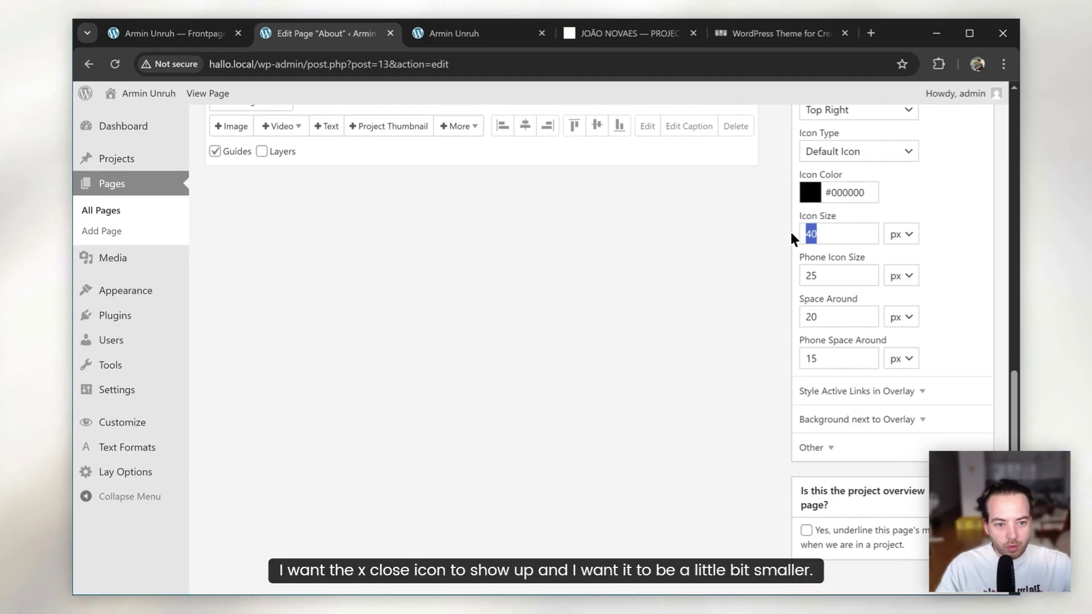
type("20")
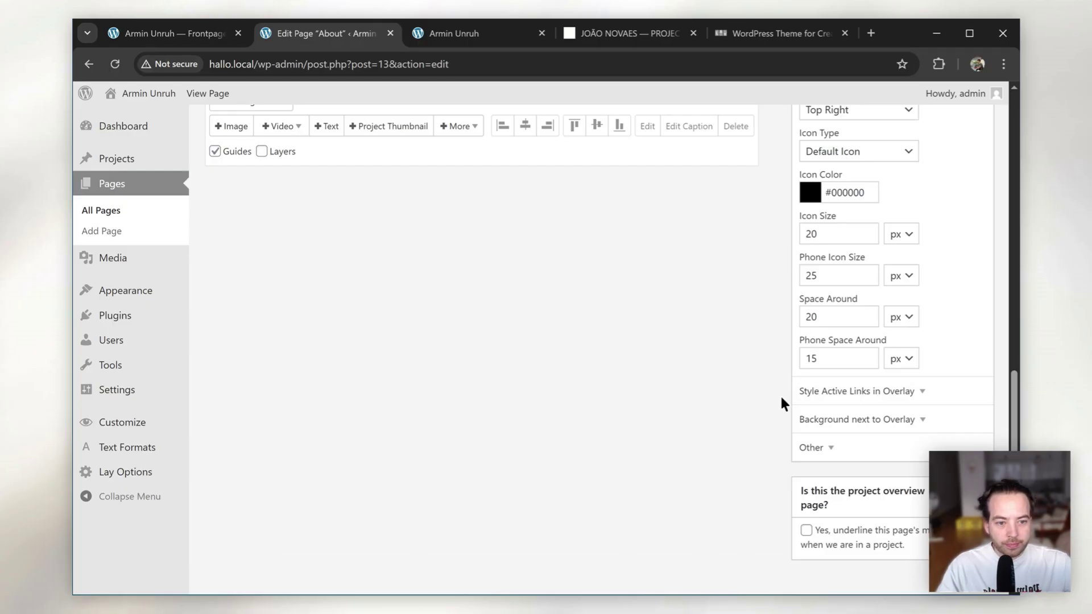
Set the overlay's animation to Slide in from right and update the About page
scroll(767, 421, "up", 4)
left_click(897, 225)
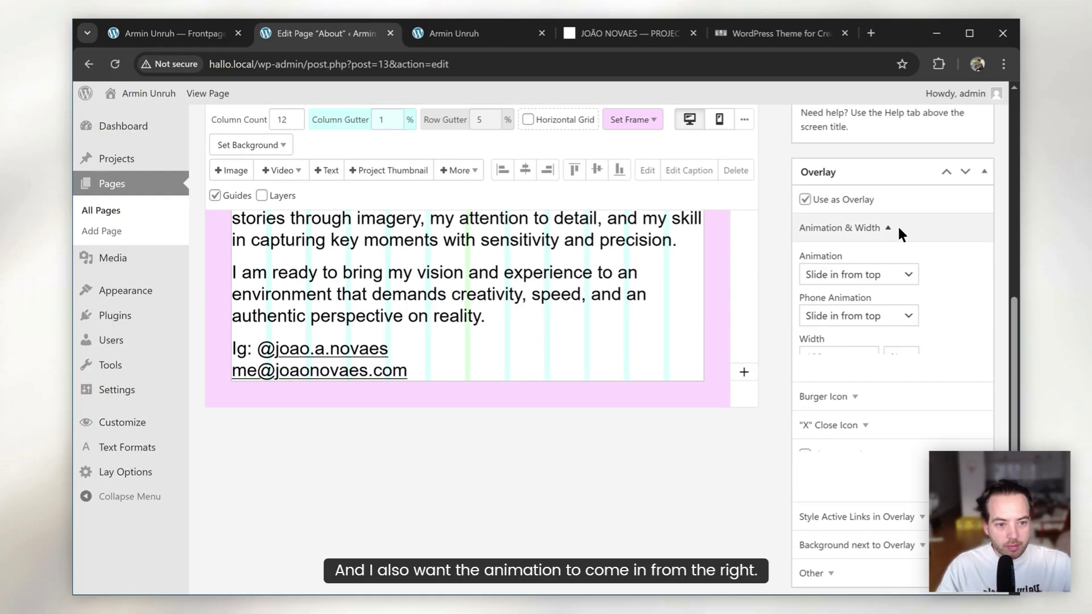
left_click(878, 272)
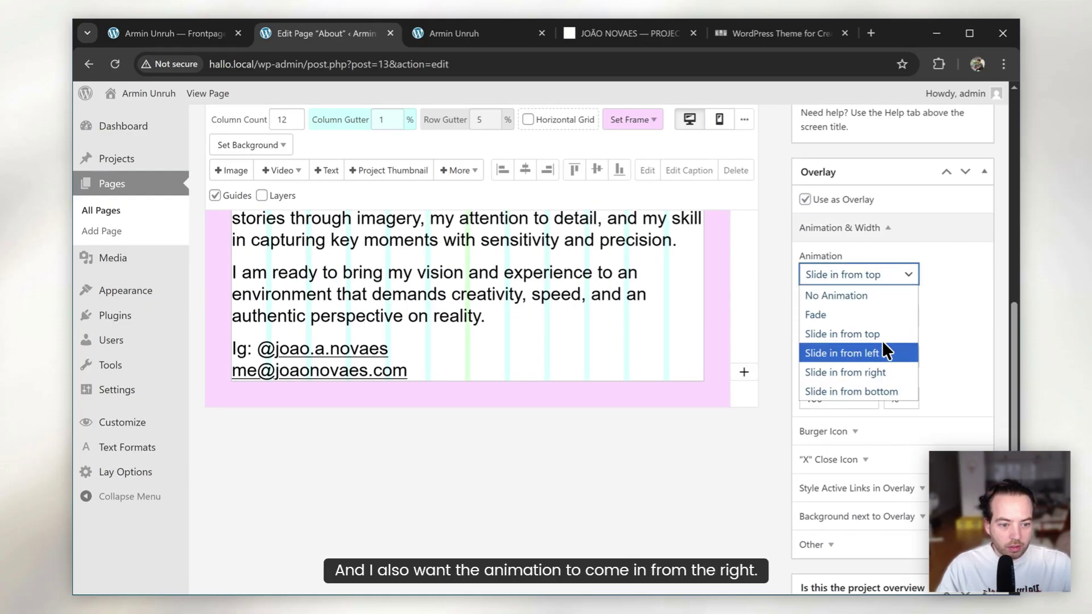
left_click(872, 370)
scroll(958, 420, "up", 5)
left_click(957, 421)
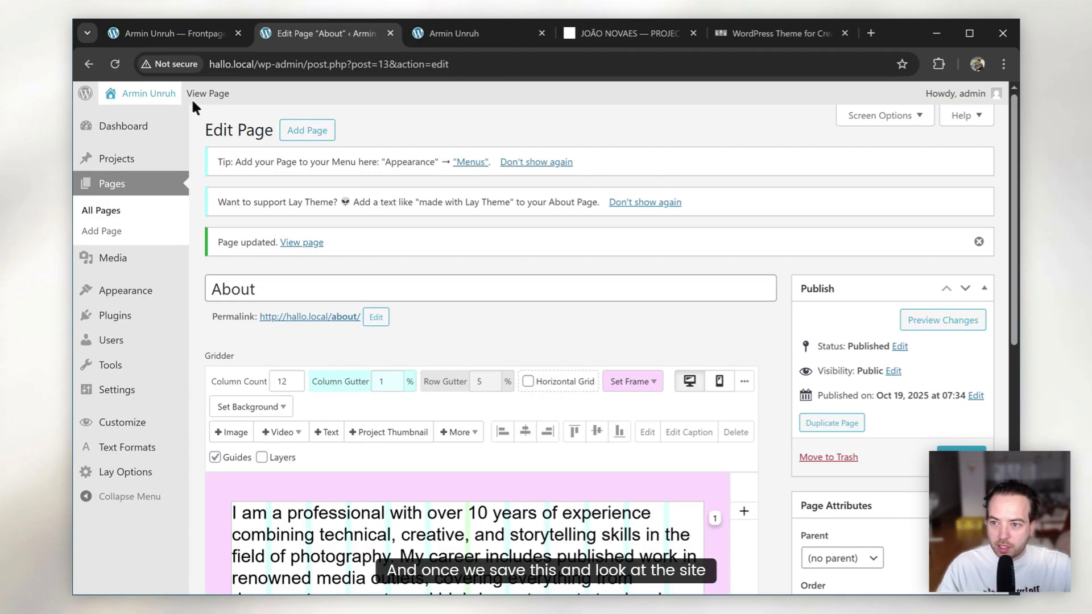
Visit the live site, open the About overlay from its menu, and close it with the X icon
left_click(146, 94)
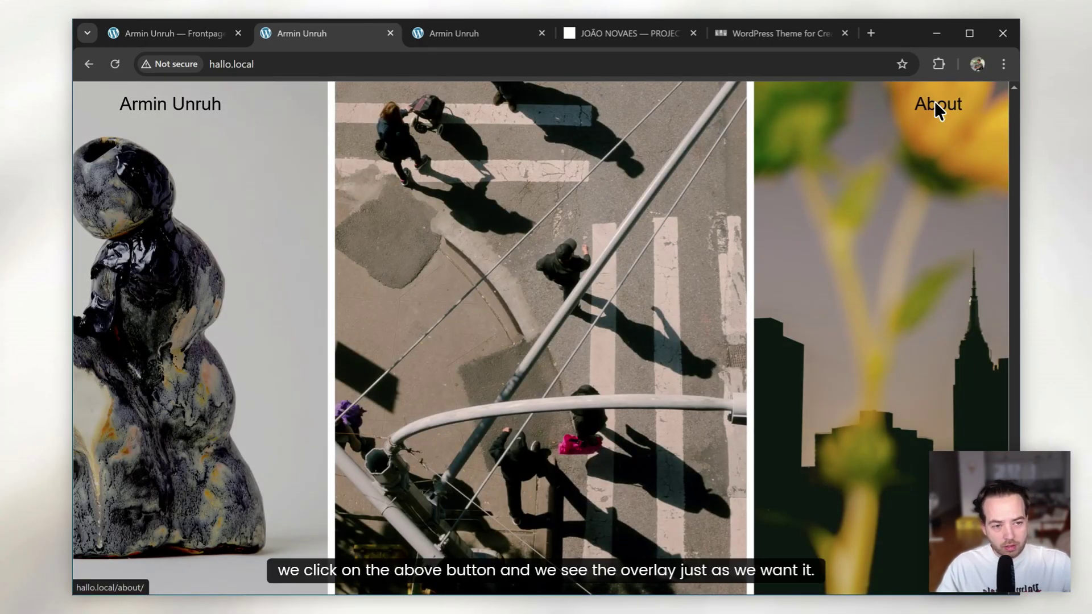
left_click(934, 102)
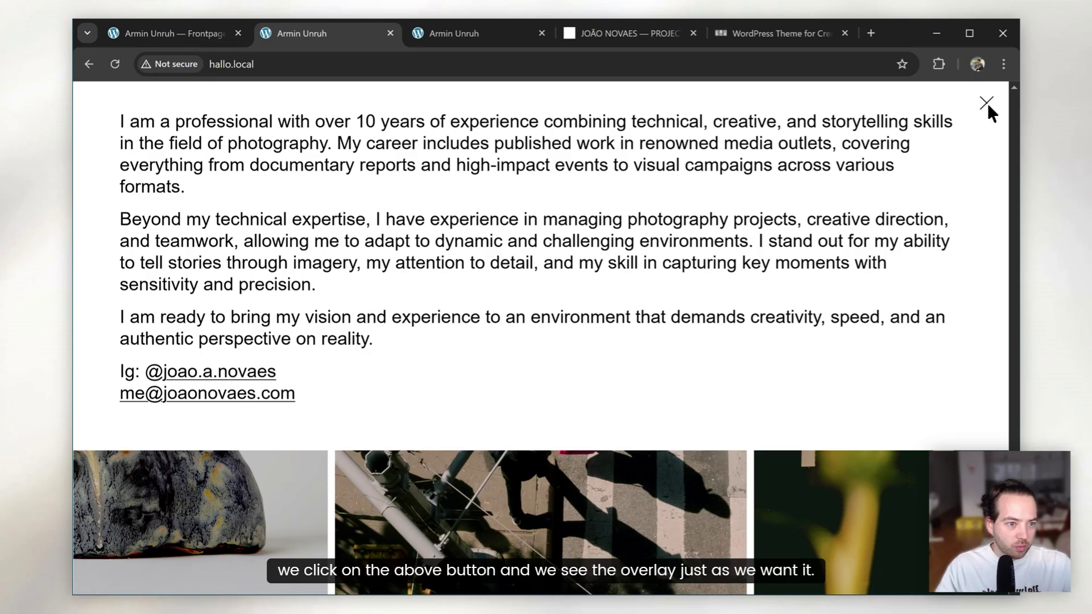
left_click(988, 104)
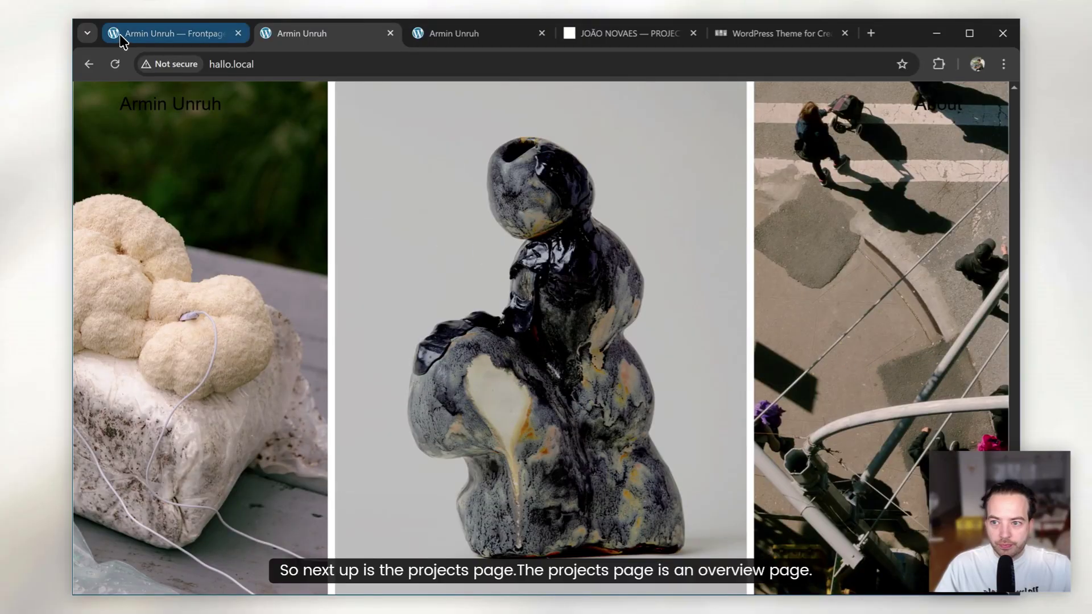
Return to the WordPress admin and publish a new page titled "Projects"
left_click(123, 32)
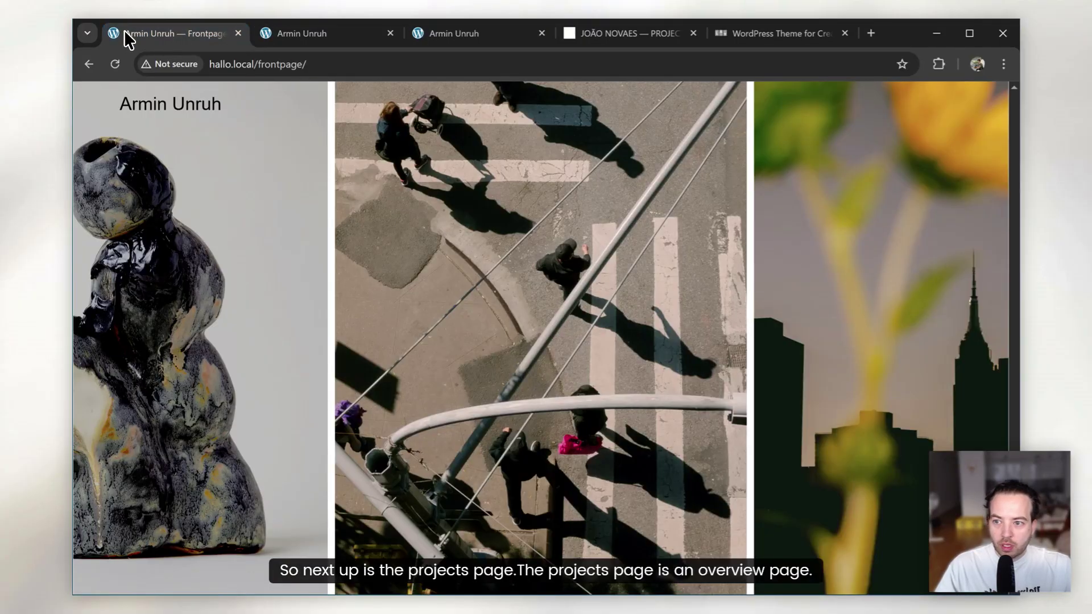
left_click(322, 35)
left_click(89, 64)
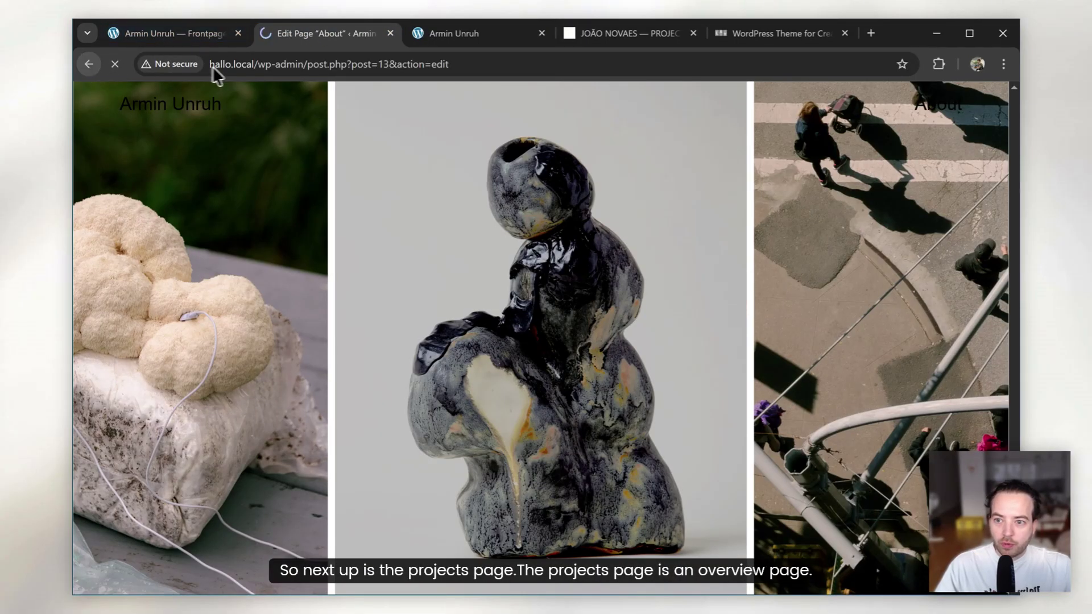
left_click(305, 130)
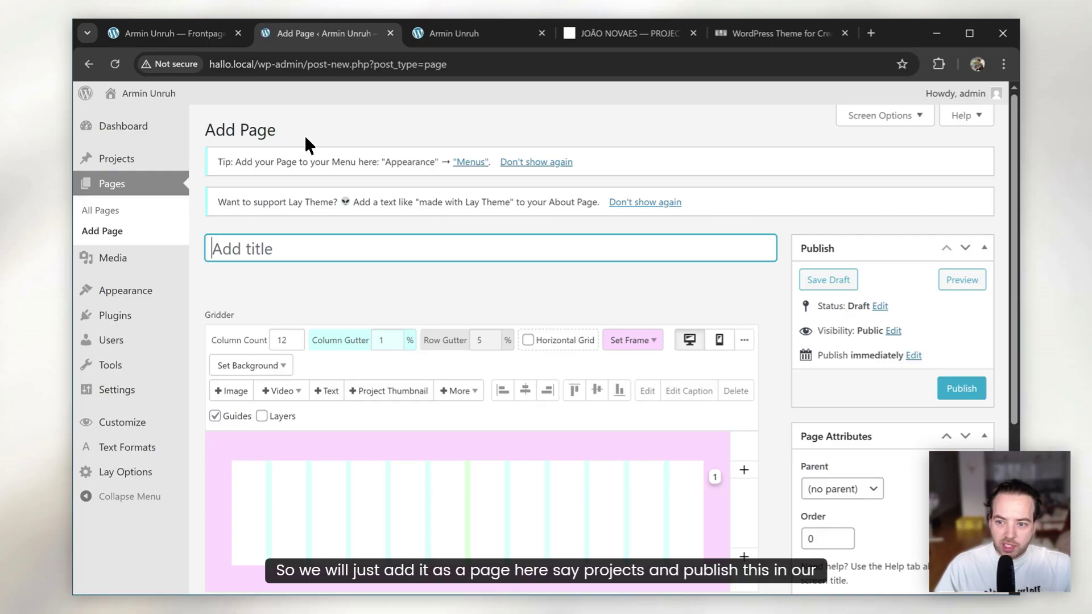
type("Proje")
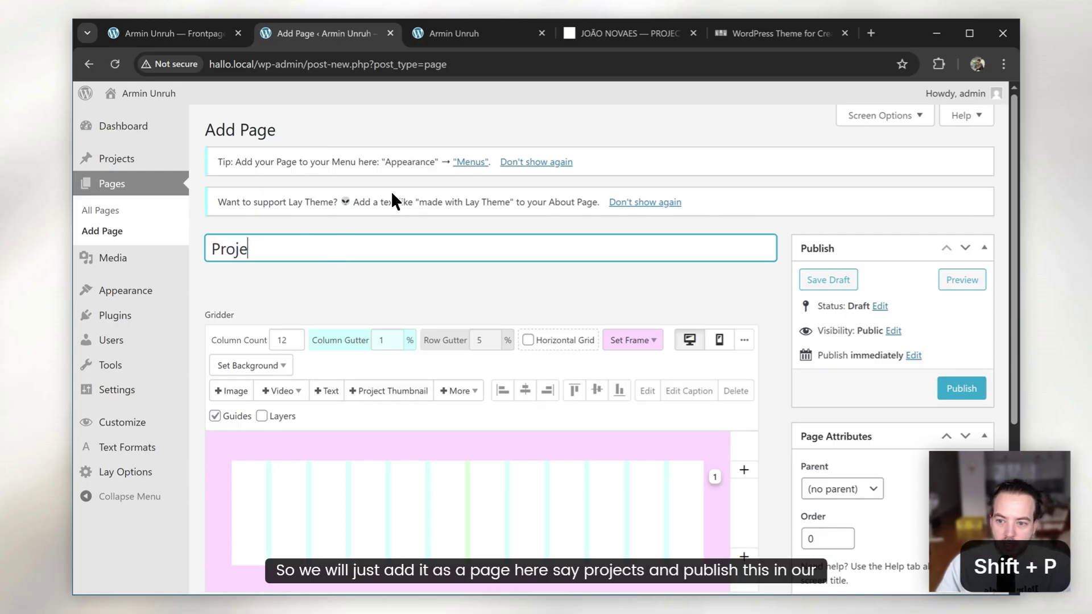
type("cts")
left_click(970, 387)
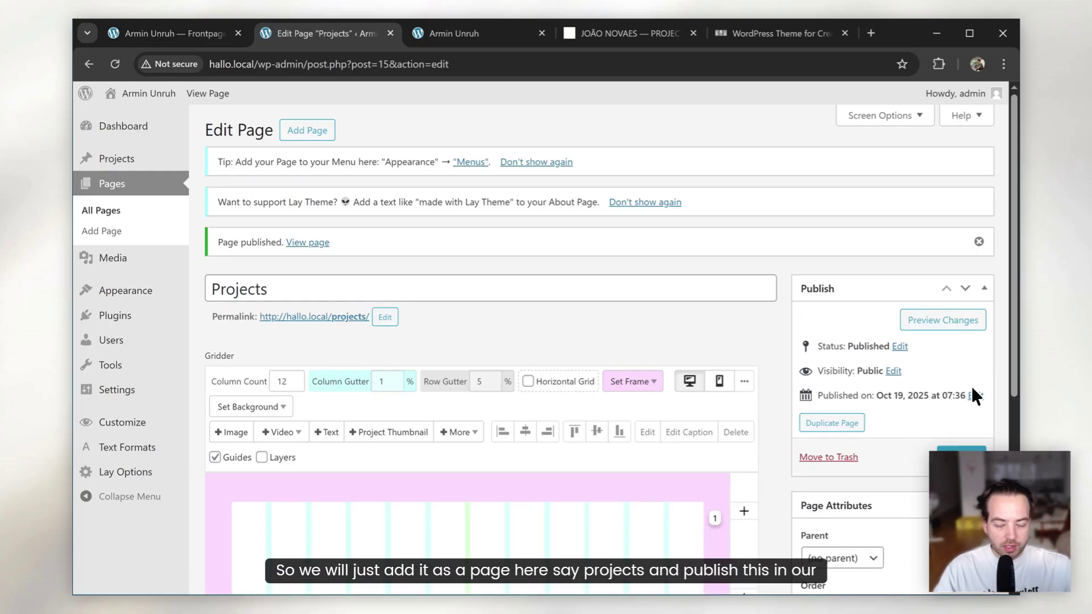
Publish a new project titled "Project 1" with the ceramic sculpture image as its project thumbnail
left_click(131, 154)
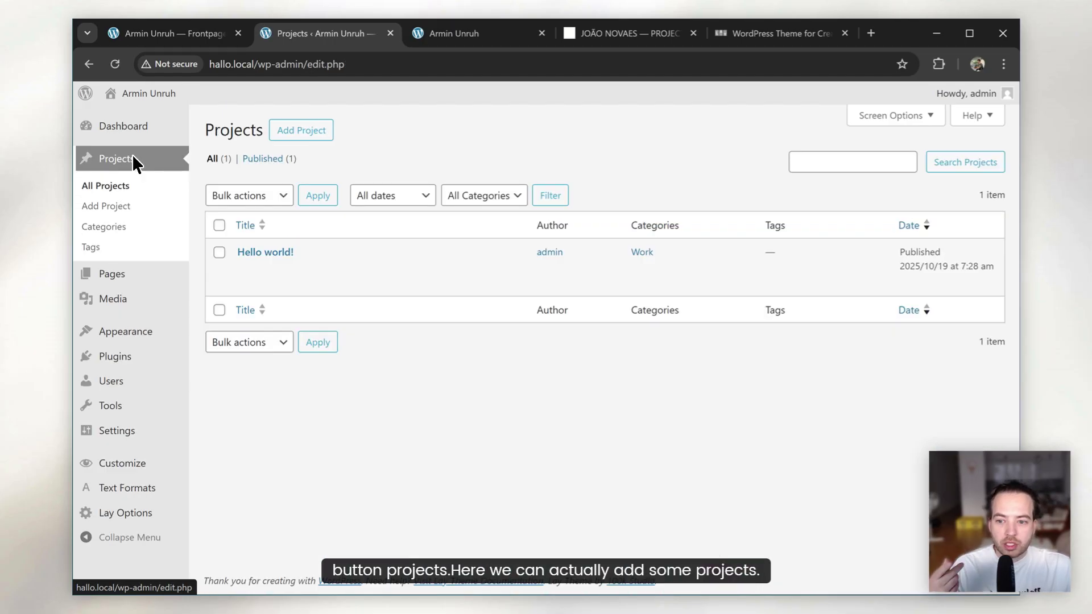
left_click(309, 132)
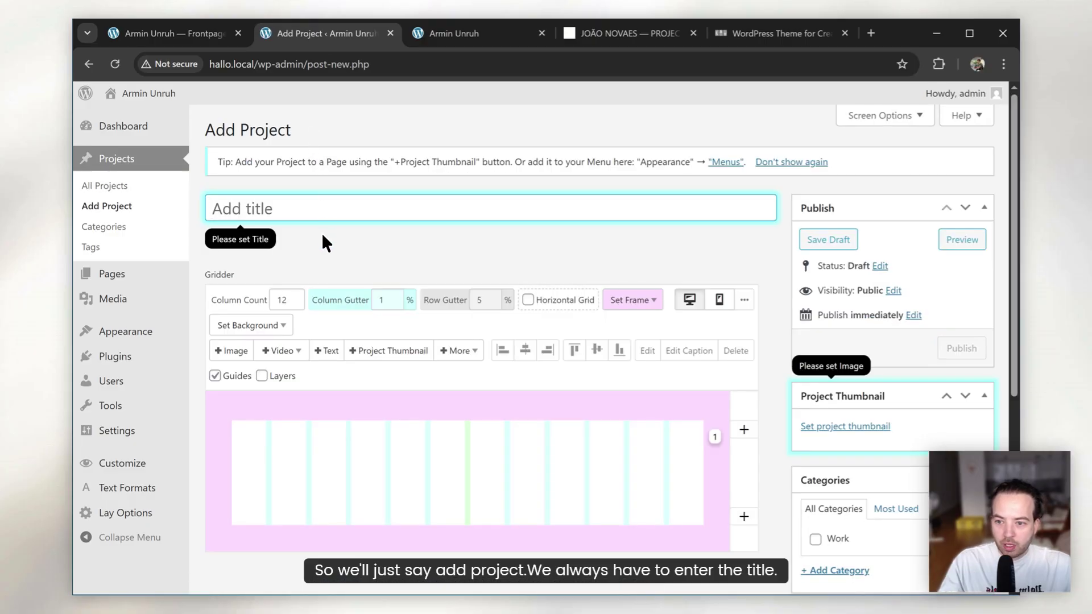
type("Project 1")
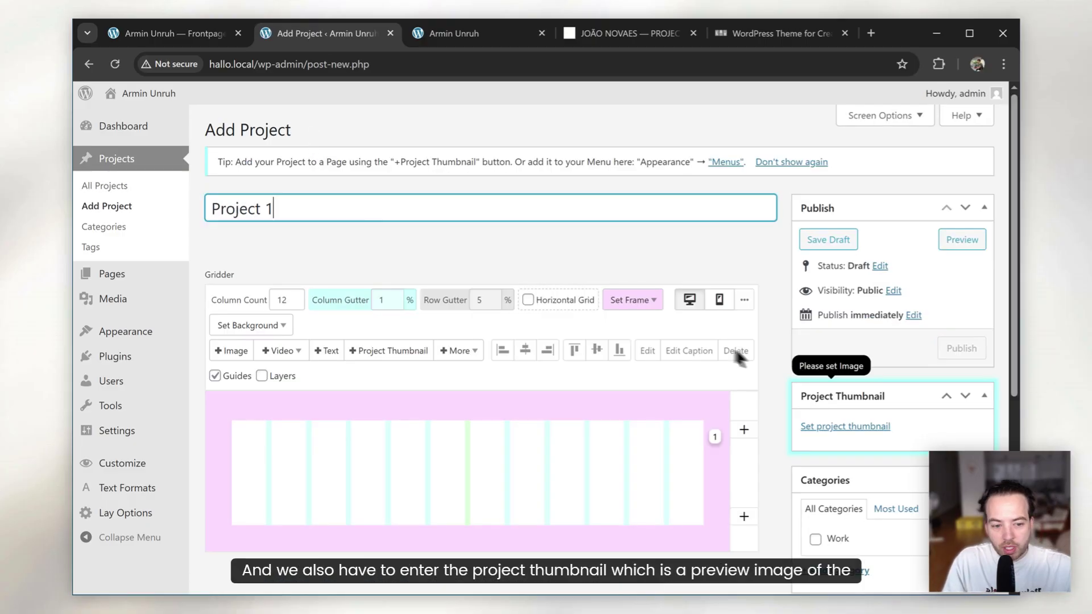
left_click(856, 428)
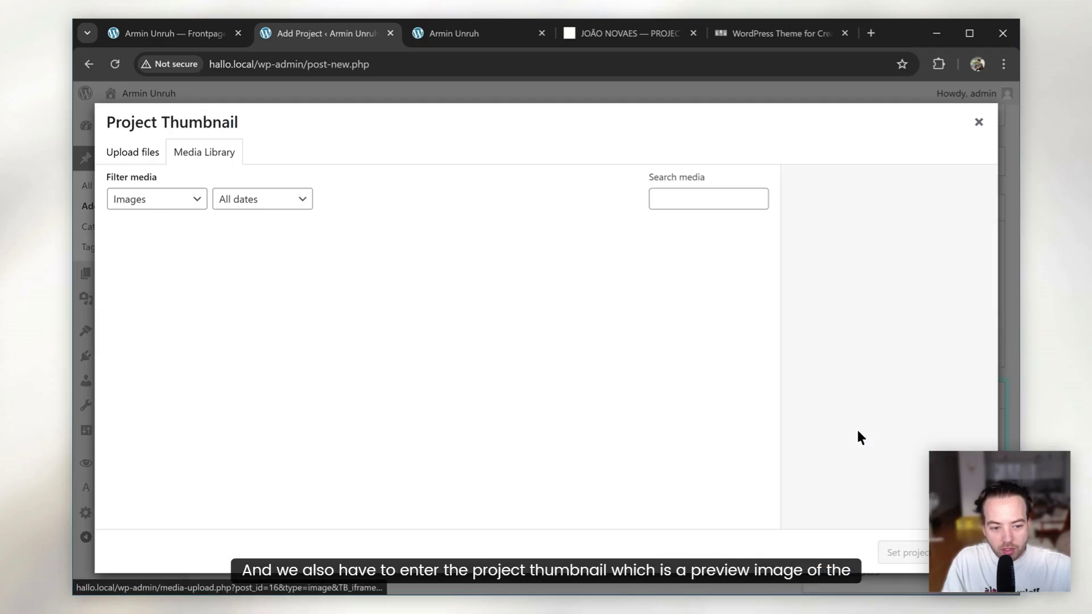
left_click(721, 310)
left_click(904, 552)
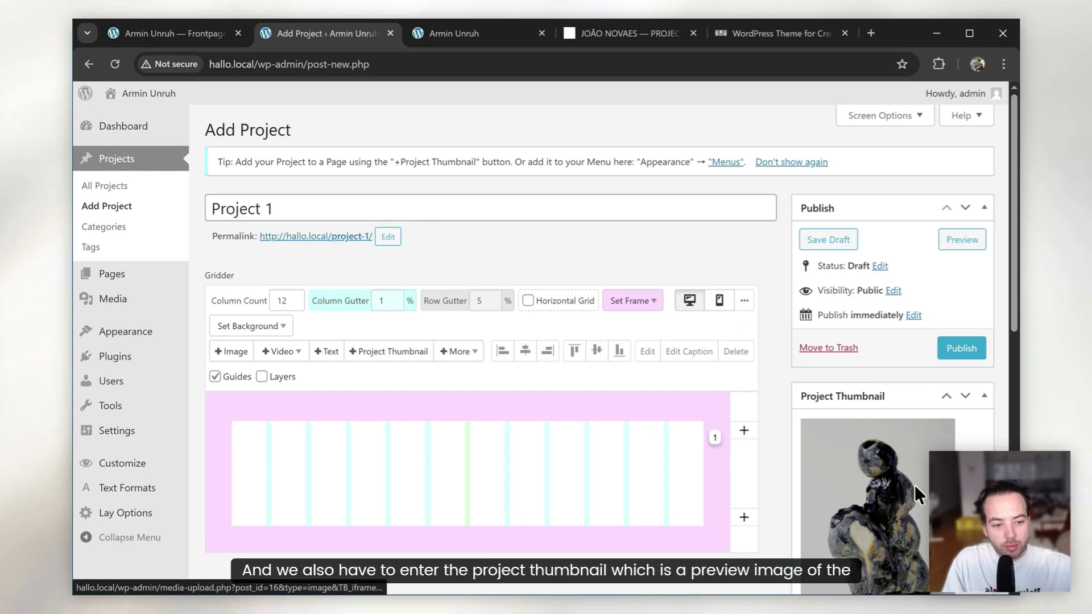
scroll(961, 415, "down", 2)
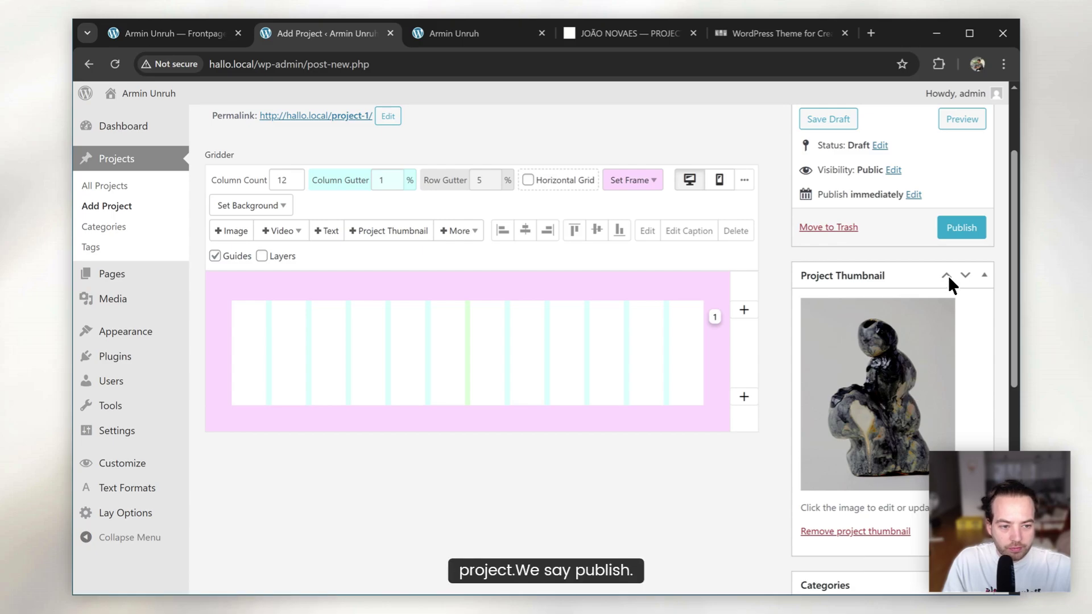
left_click(961, 228)
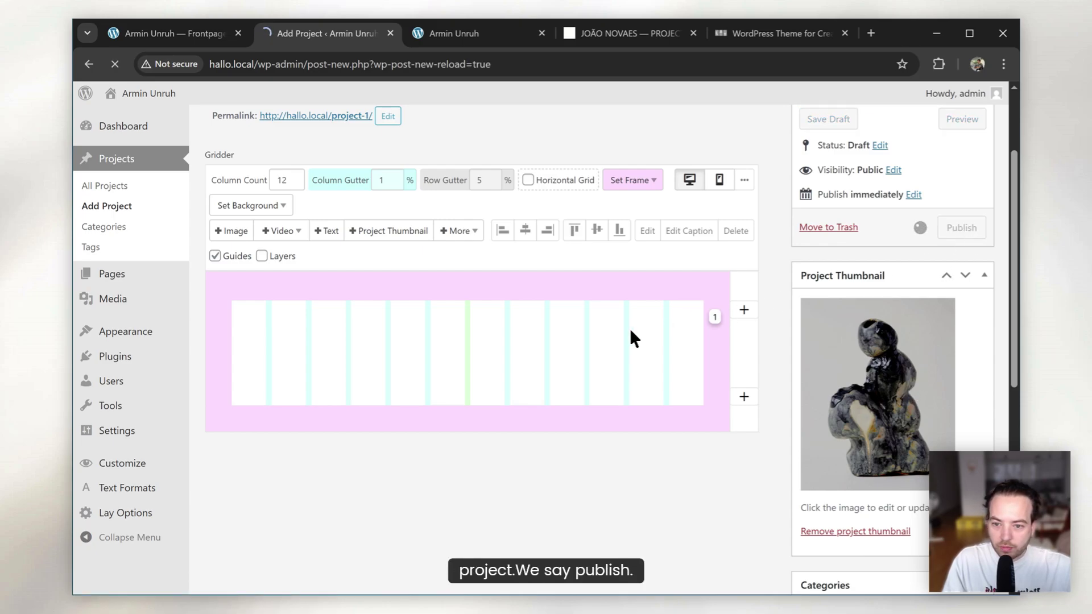
Add the white fungus-like object and ceramic sculpture images to Project 1's layout and update the project
left_click(232, 271)
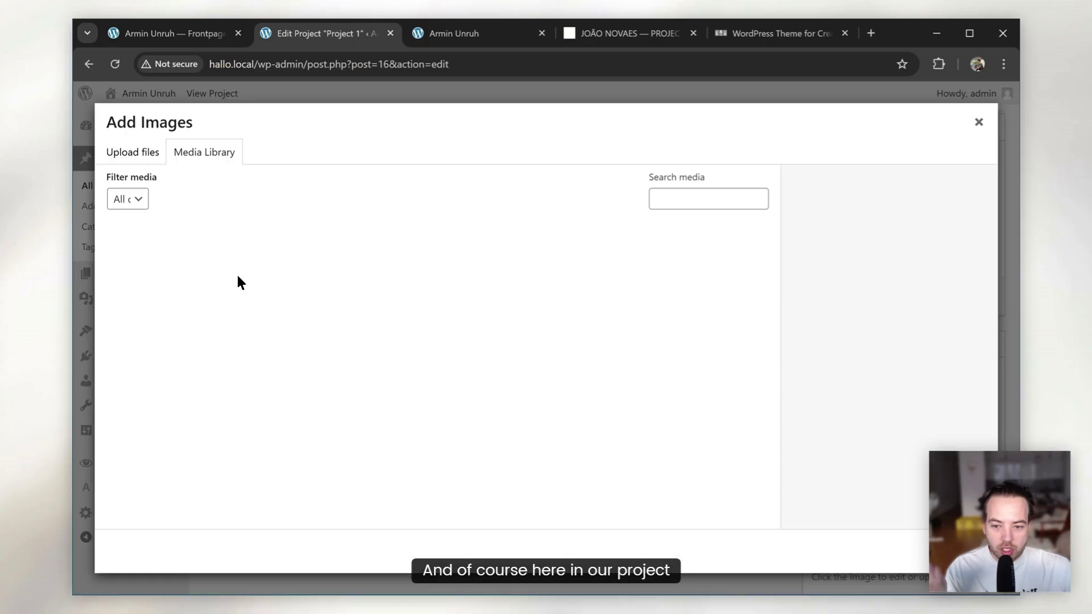
left_click(616, 302)
left_click(708, 286)
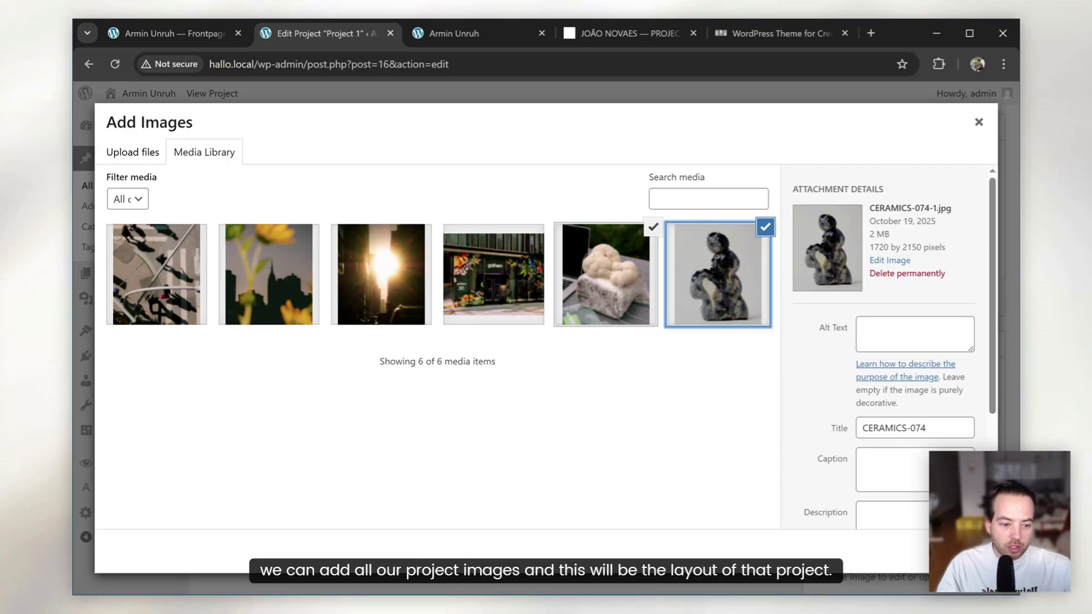
left_click(961, 550)
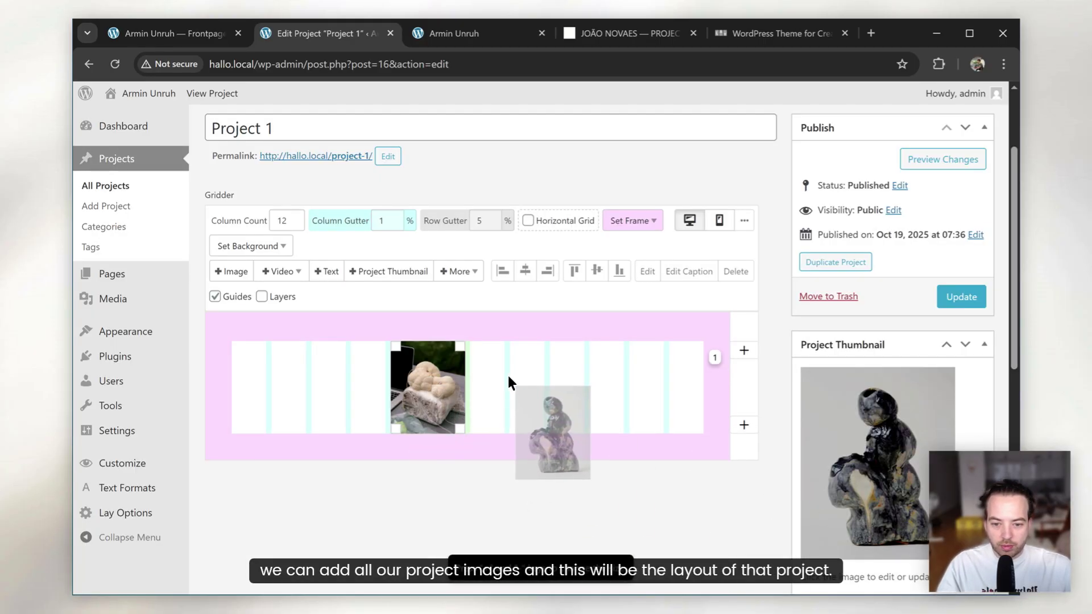
left_click(979, 298)
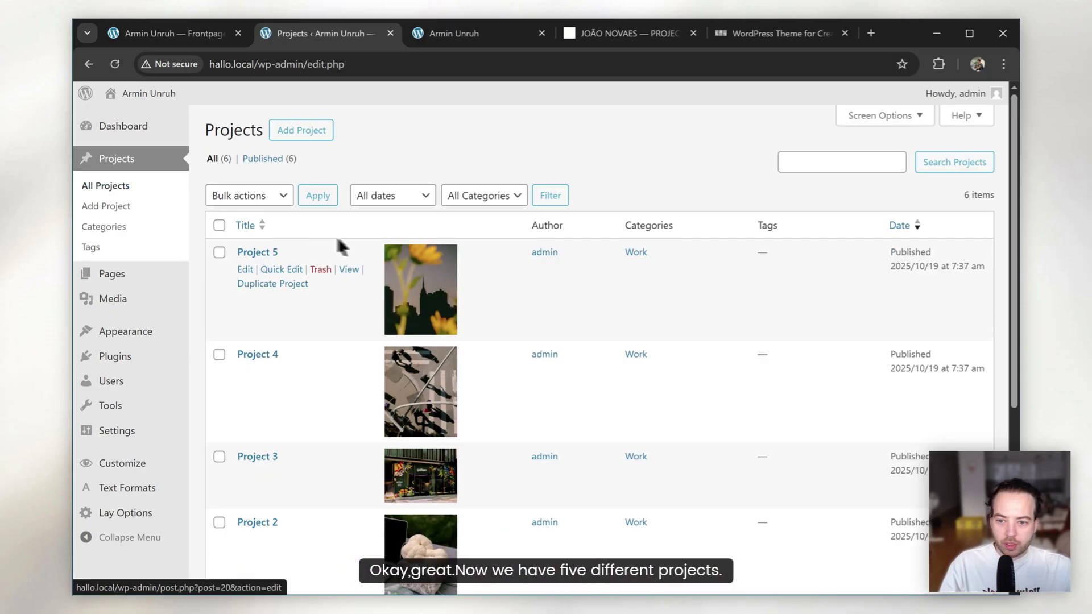
Move the sample project "Hello world!" to the trash
scroll(458, 341, "down", 5)
scroll(456, 341, "up", 4)
scroll(468, 356, "down", 4)
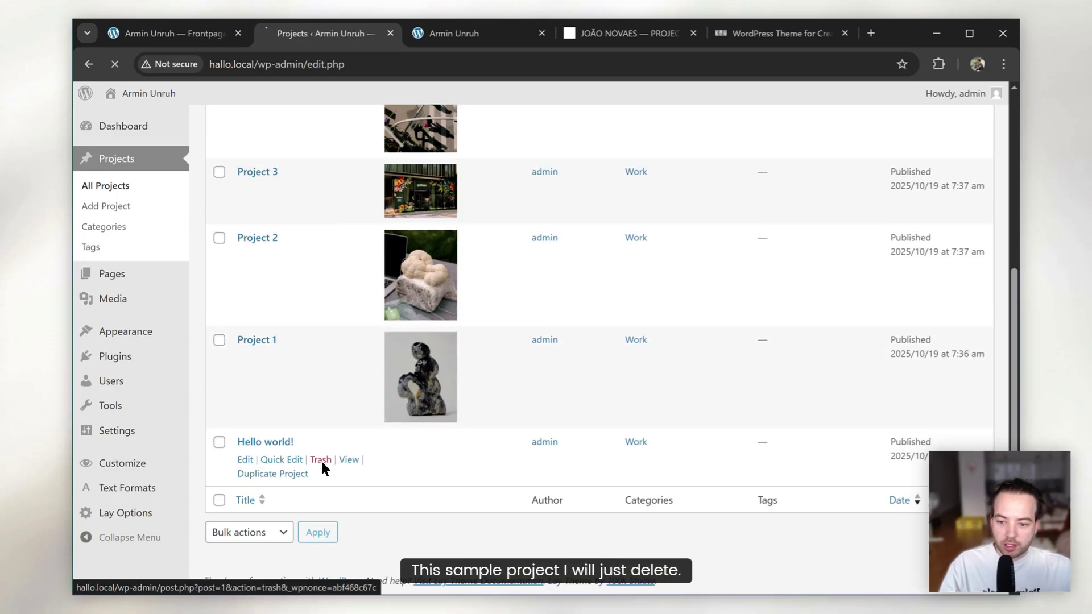
scroll(319, 460, "down", 5)
scroll(316, 455, "up", 5)
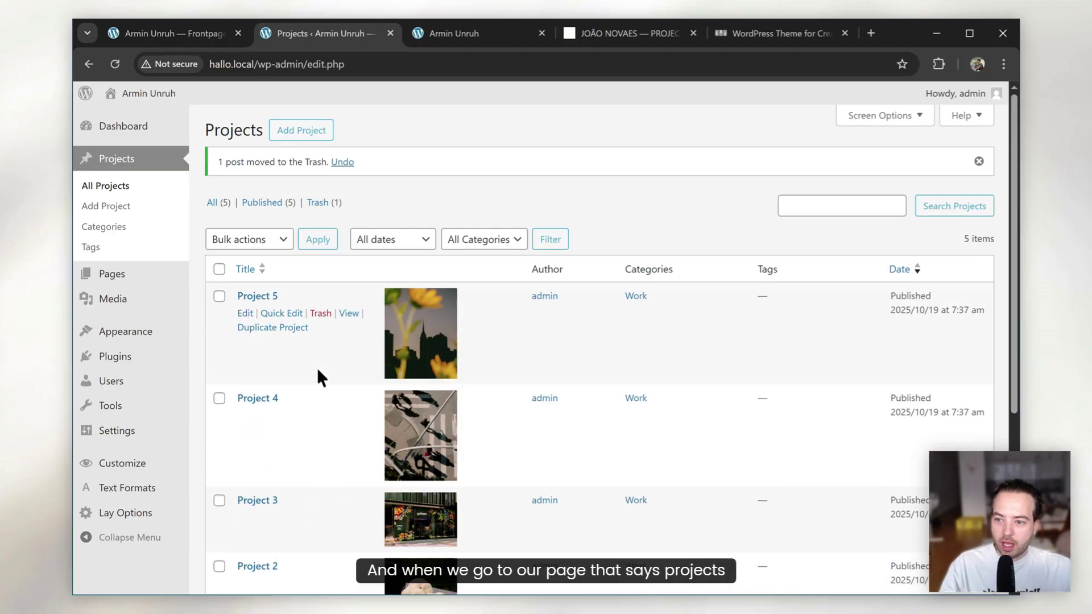
Open the Projects page for editing and start adding a Thumbnail Grid to its layout
left_click(146, 275)
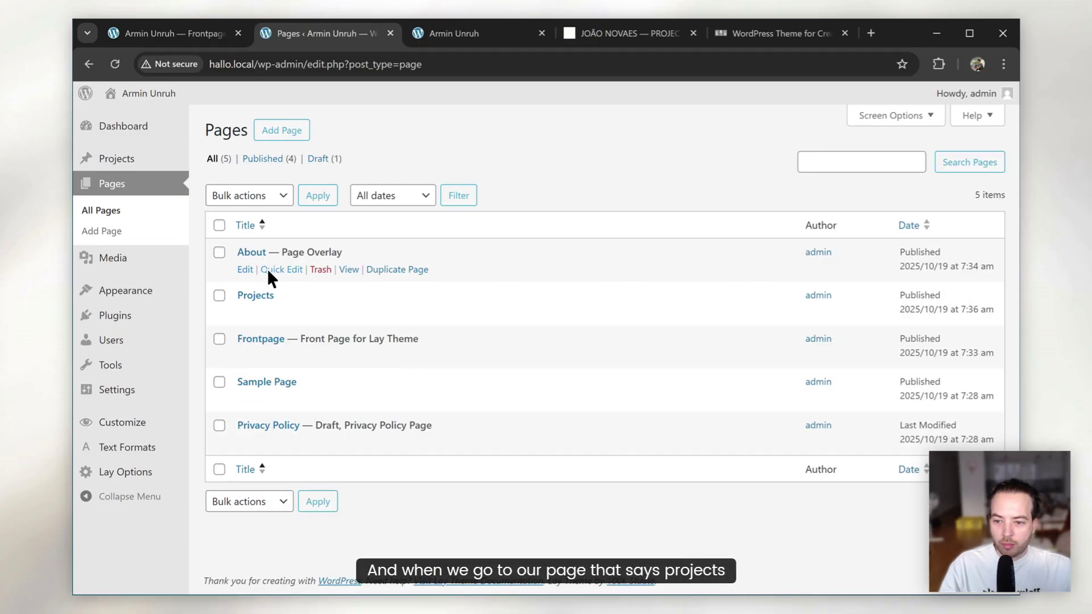
left_click(266, 294)
scroll(540, 393, "down", 2)
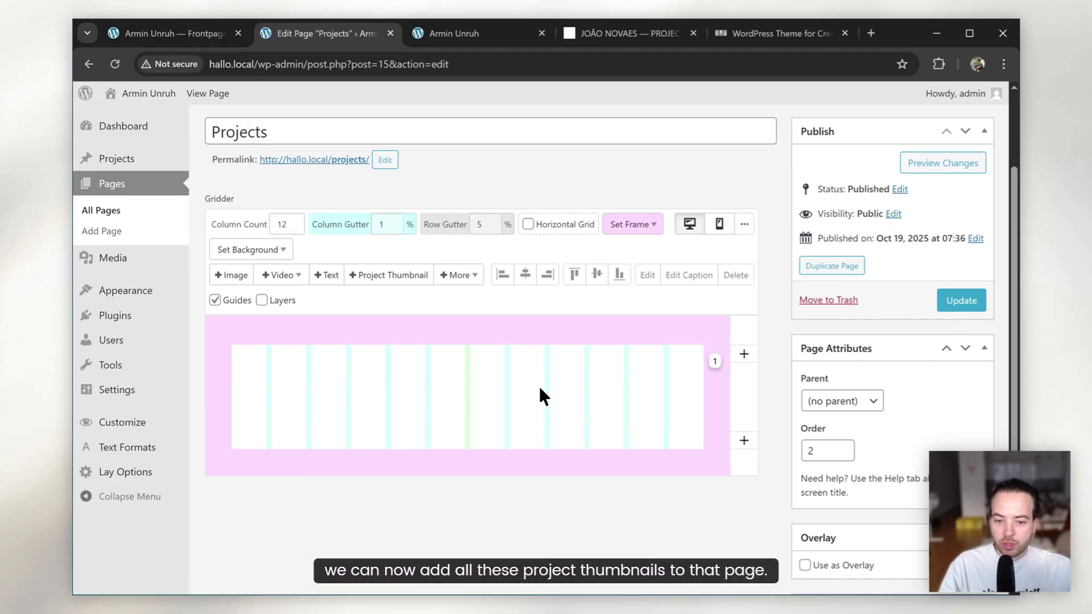
left_click(152, 495)
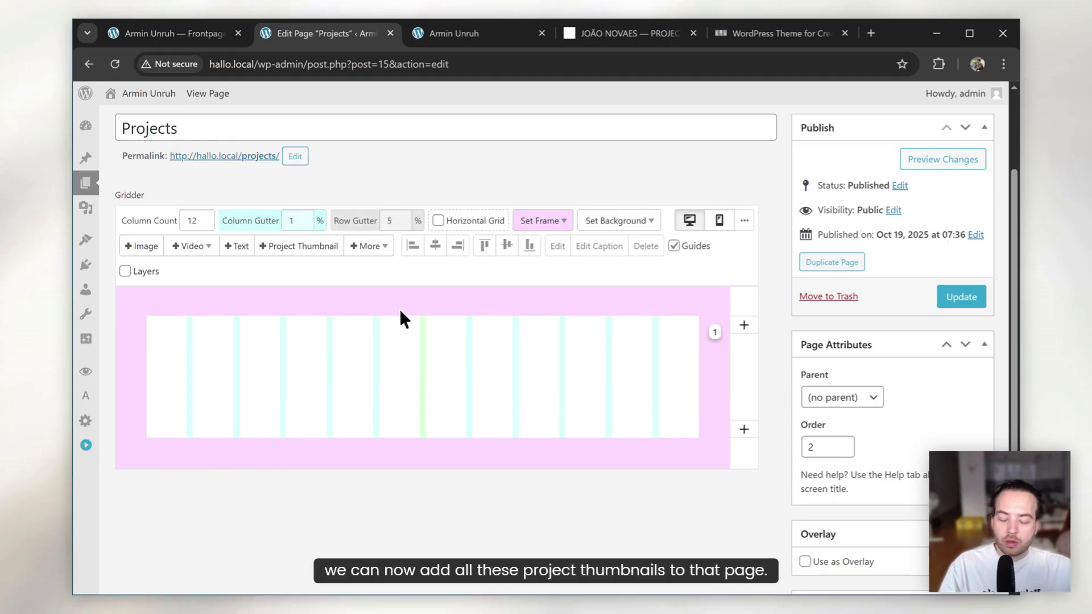
left_click(379, 247)
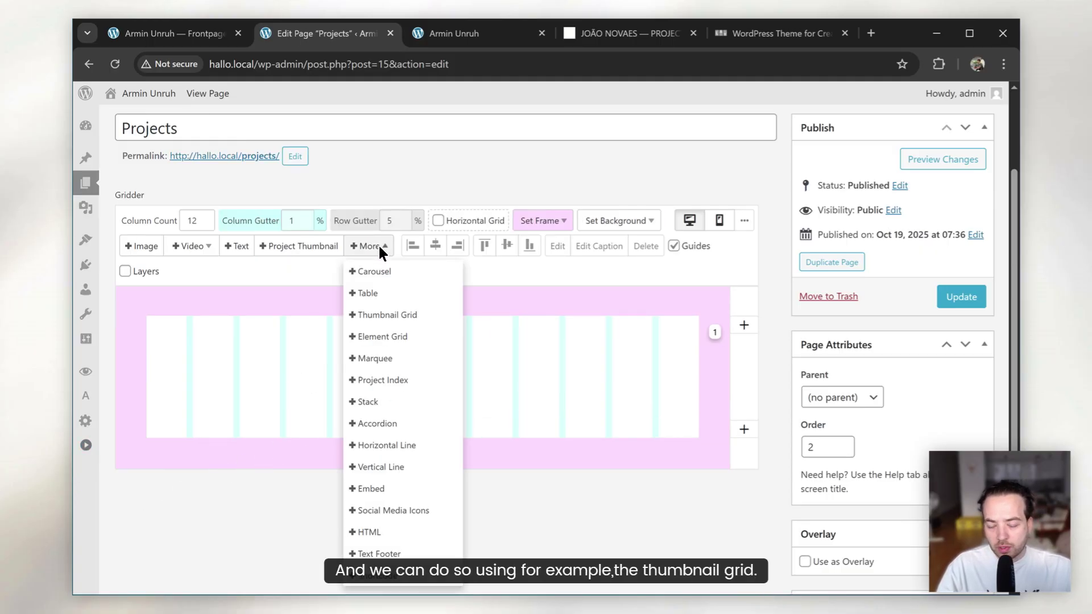
left_click(407, 317)
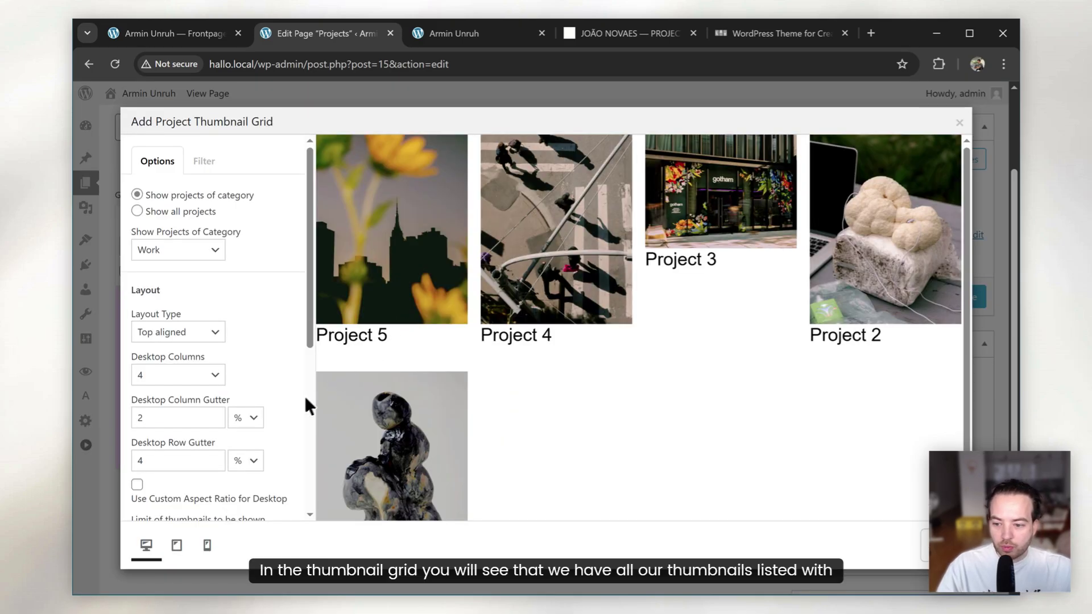
Set the thumbnail grid's desktop row gutter to 2%, its layout type to Masonry and its desktop columns to 3
double_click(176, 470)
type("2")
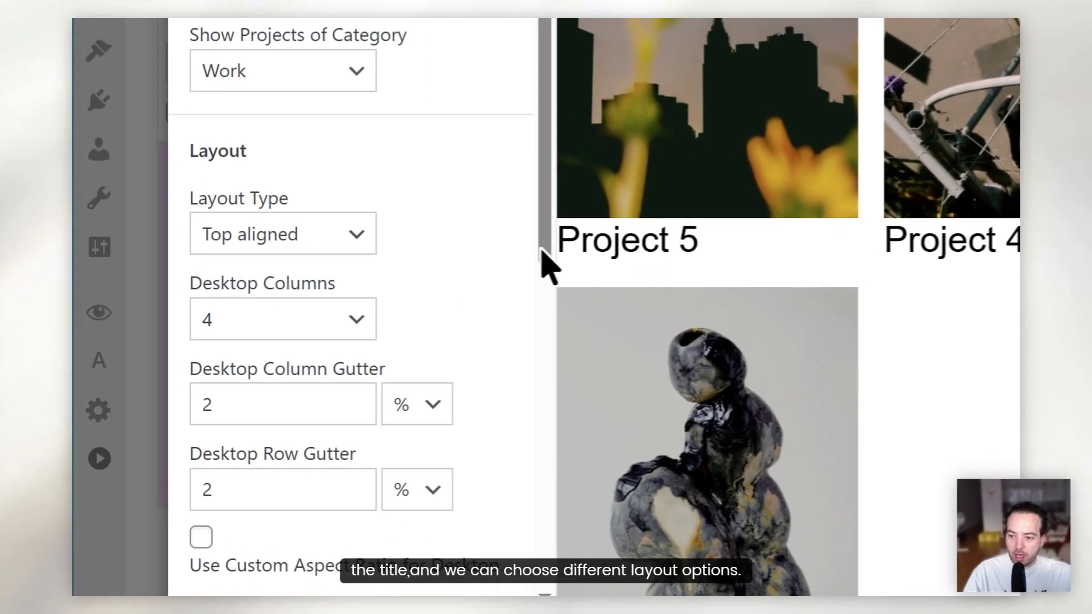
left_click(211, 335)
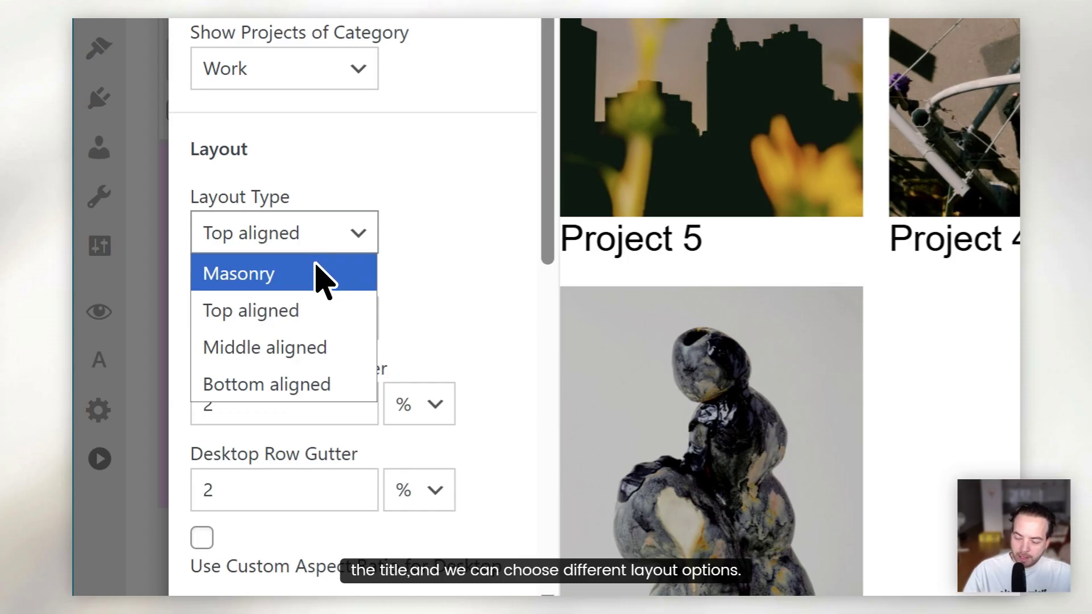
left_click(316, 283)
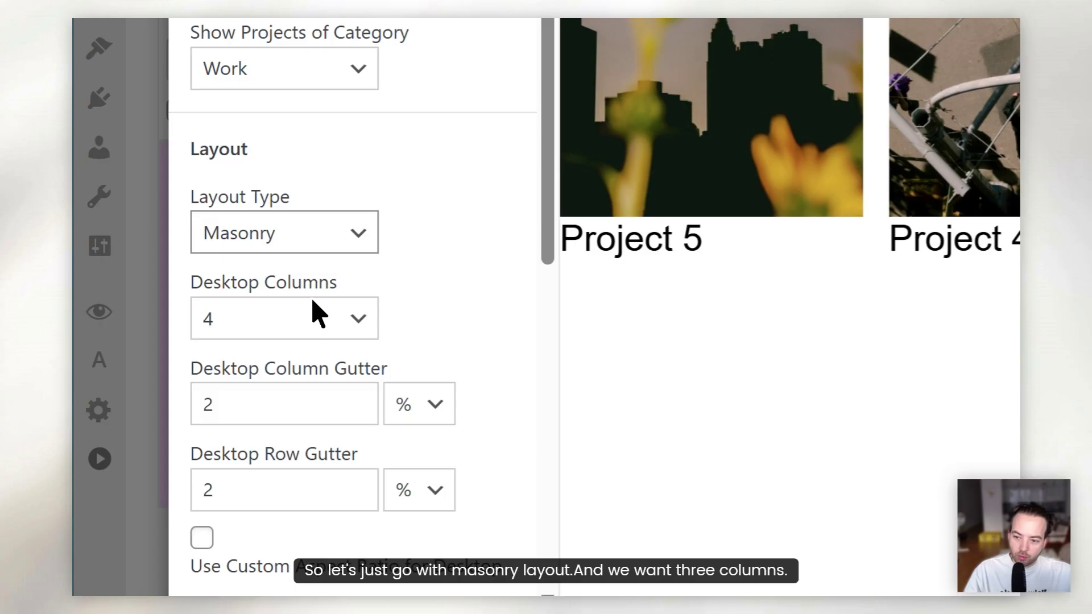
left_click(312, 318)
left_click(287, 429)
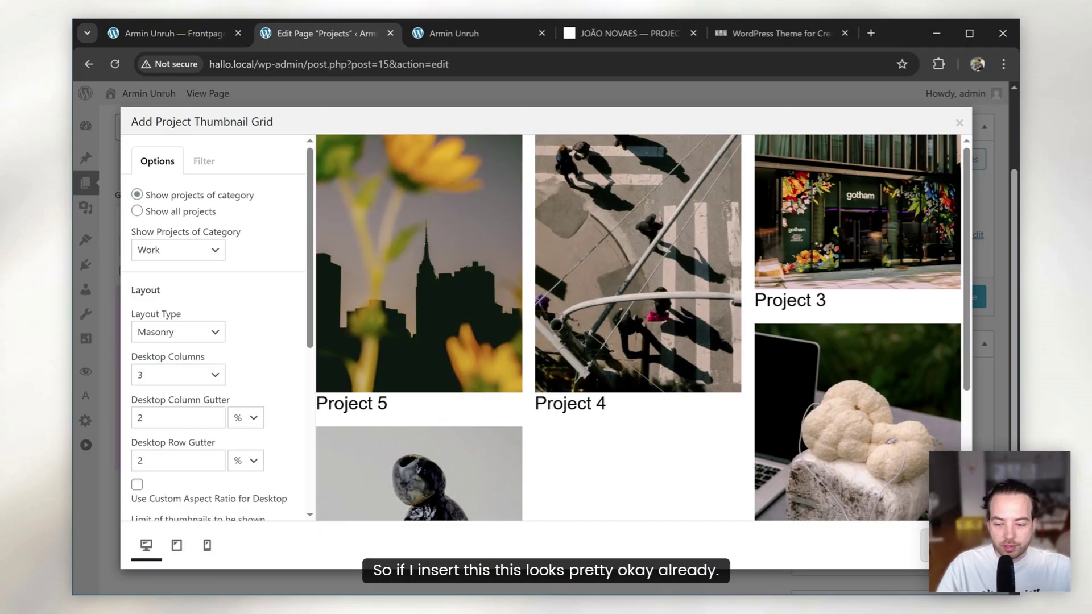
Insert the thumbnail grid stretched across the full layout width and update the Projects page
left_click(941, 542)
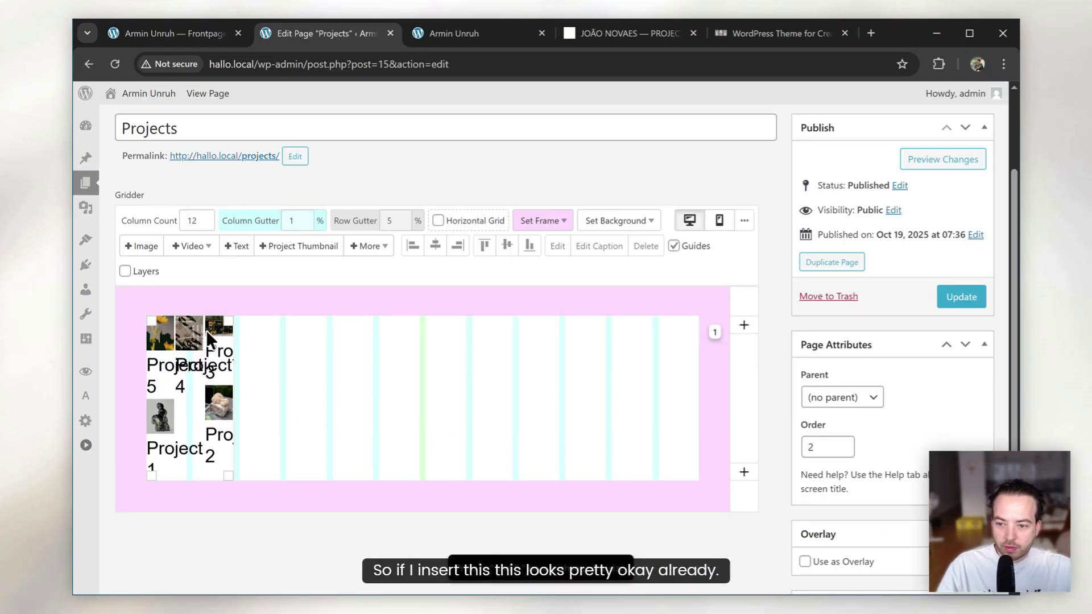
scroll(641, 391, "down", 2)
scroll(616, 404, "up", 2)
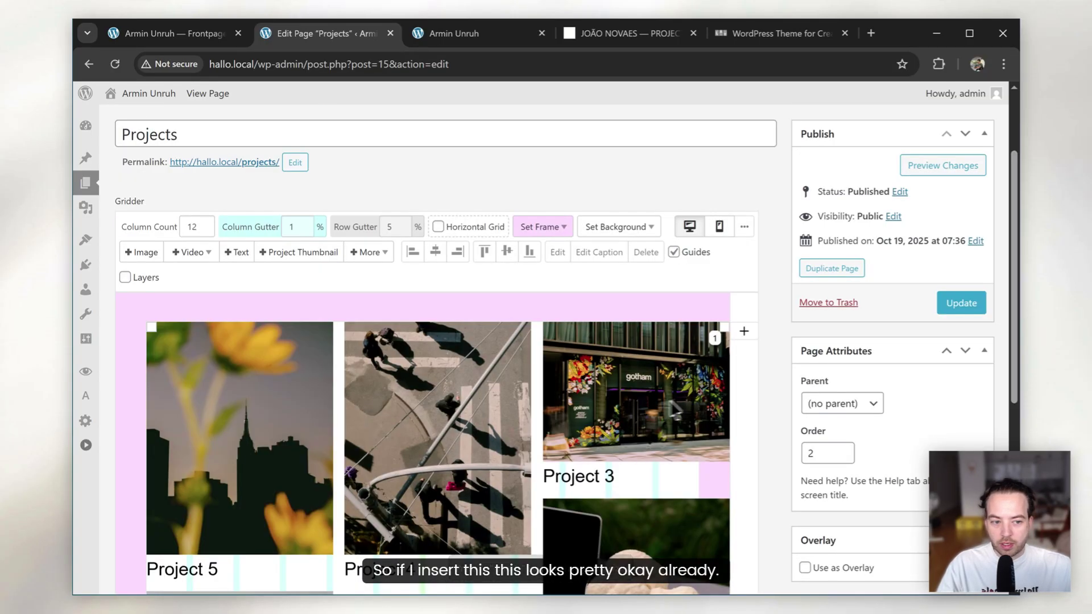
left_click(963, 303)
Examine how the reference photographer's projects page presents its thumbnails, then return to the Projects page editor
left_click(642, 35)
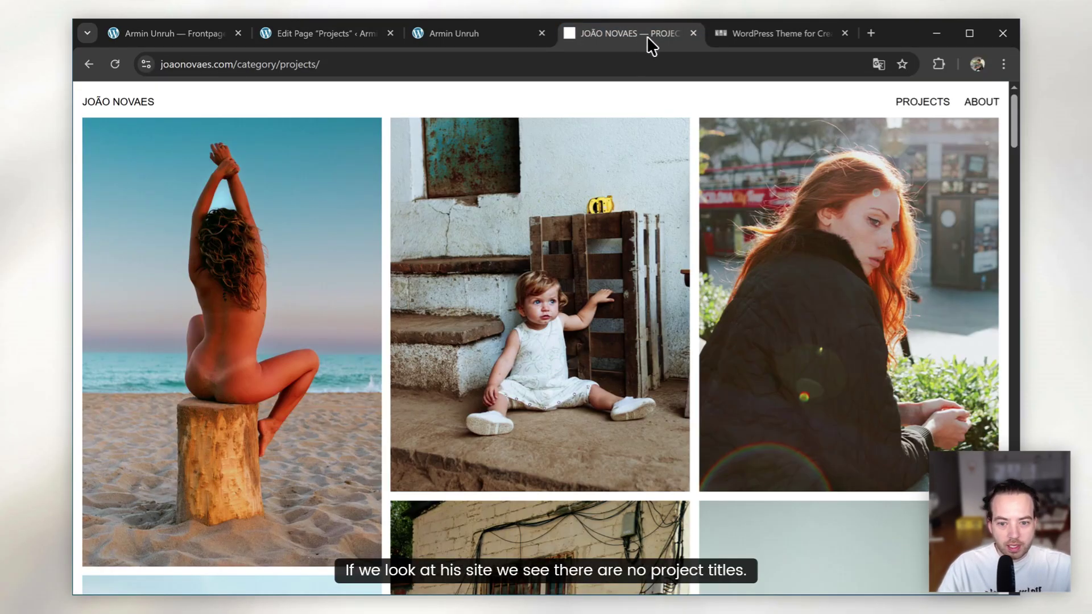
scroll(575, 334, "down", 4)
scroll(626, 419, "up", 4)
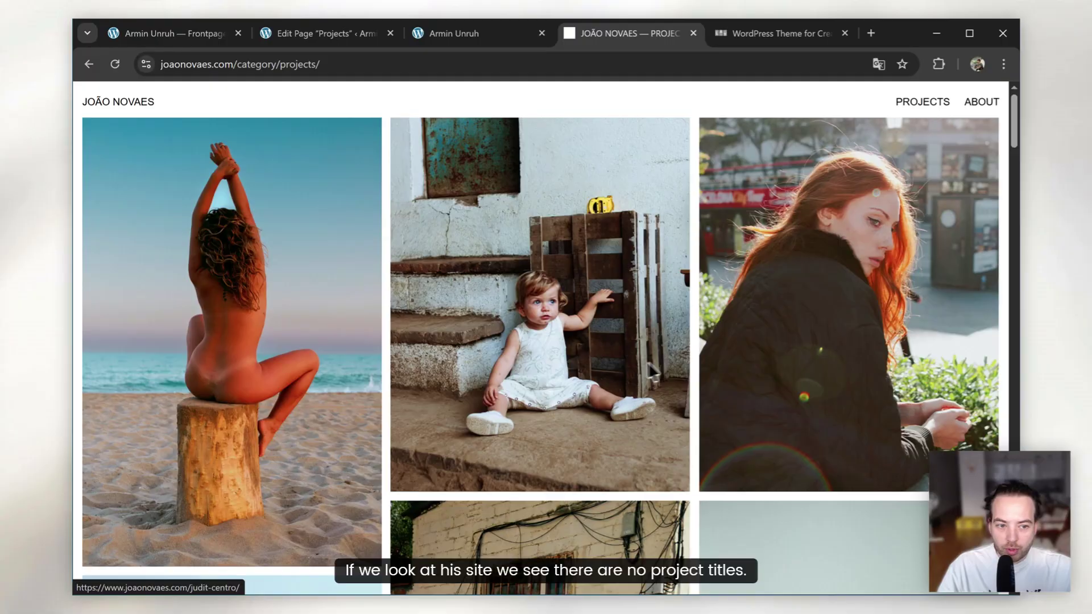
left_click(305, 36)
scroll(568, 306, "down", 5)
scroll(567, 310, "up", 5)
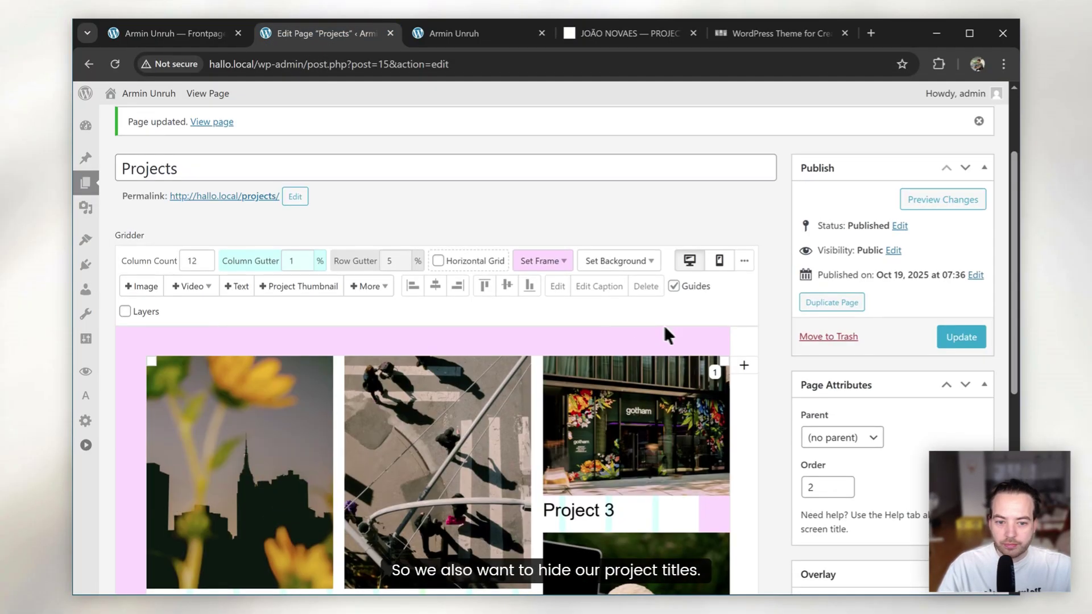
Add the Projects page to the site's primary menu and save the menu
mouse_move(172, 297)
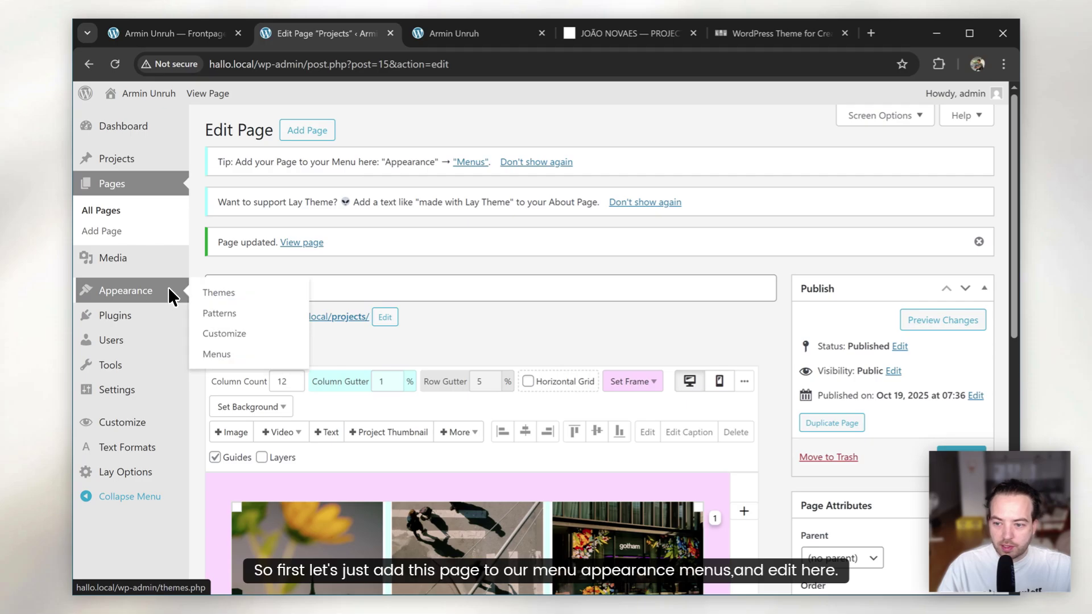
left_click(224, 356)
left_click(254, 379)
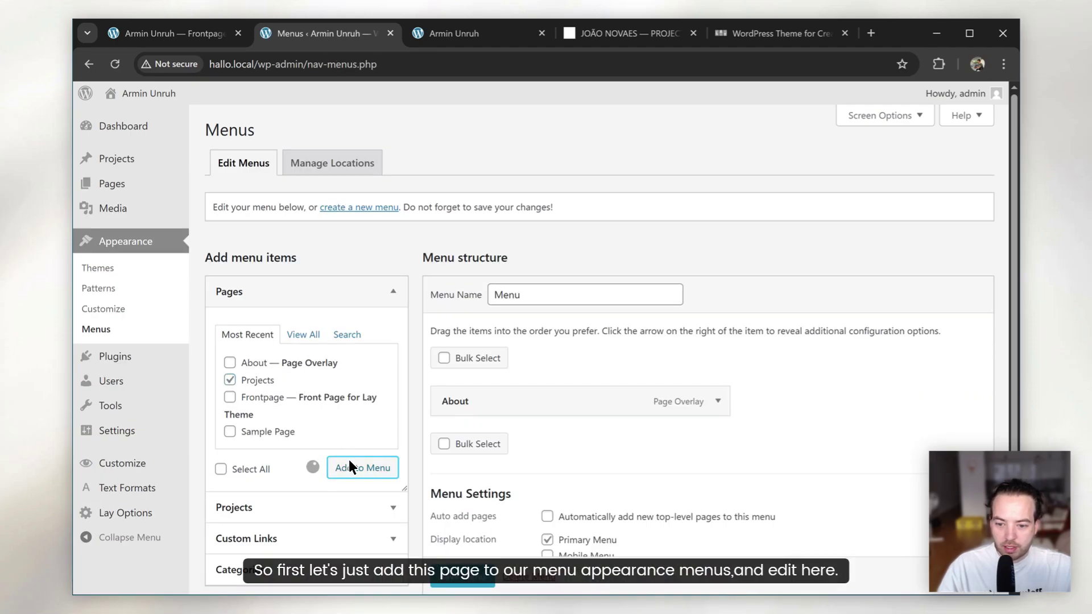
left_click(464, 578)
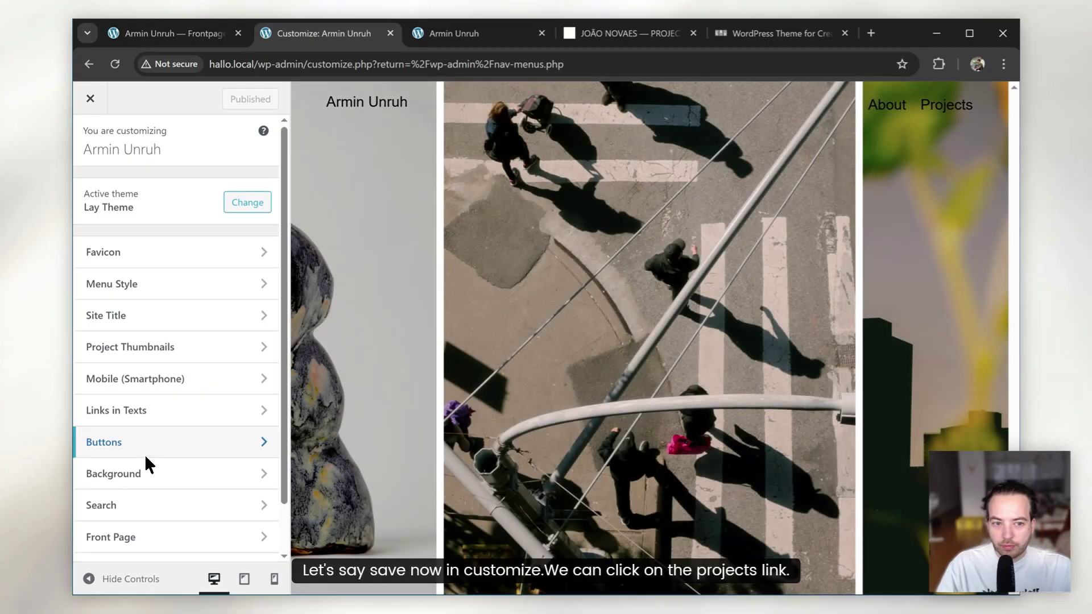
In the customizer, set the project title visibility for project thumbnails to hide, publish the change and close the customizer
left_click(954, 108)
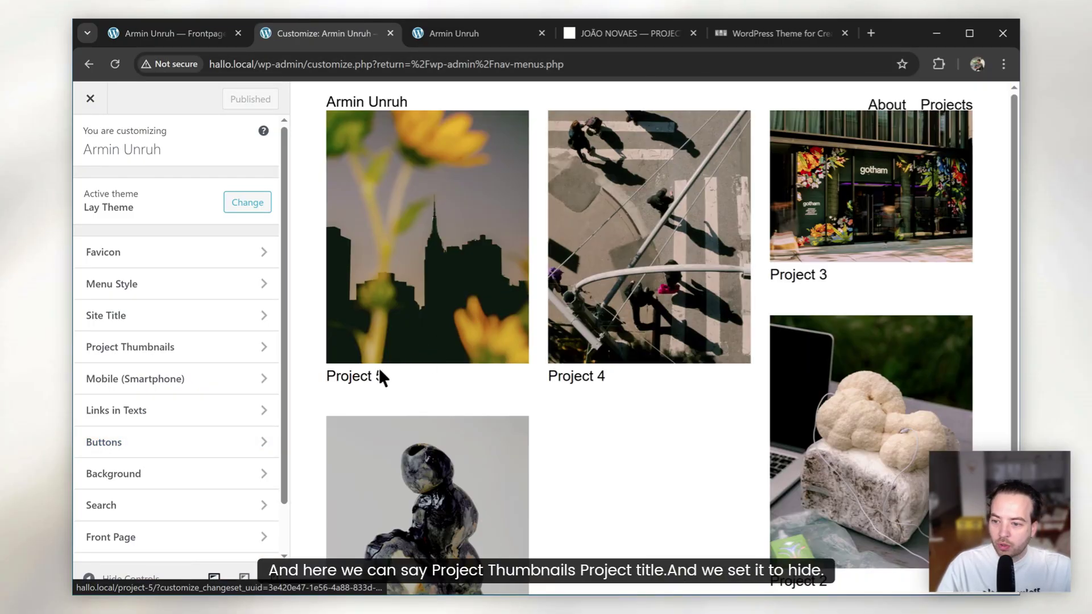
left_click(109, 346)
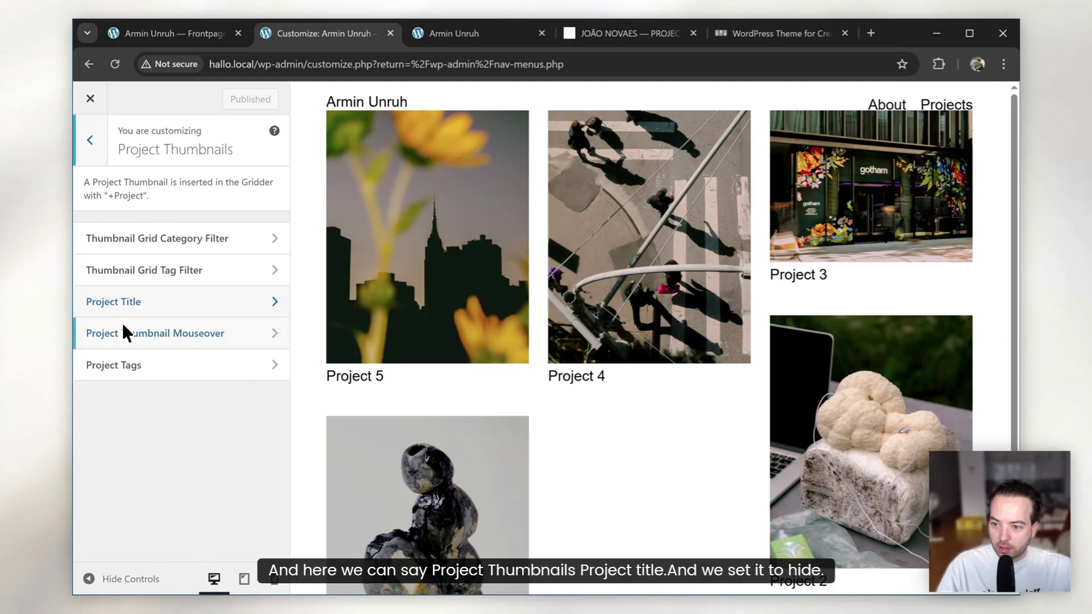
left_click(125, 303)
left_click(142, 210)
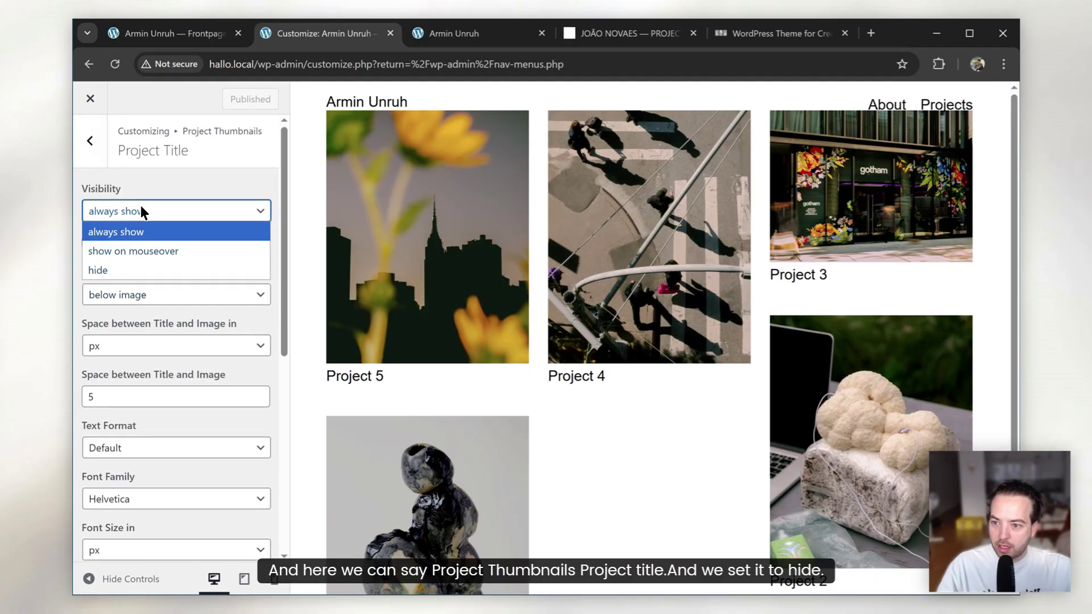
left_click(138, 269)
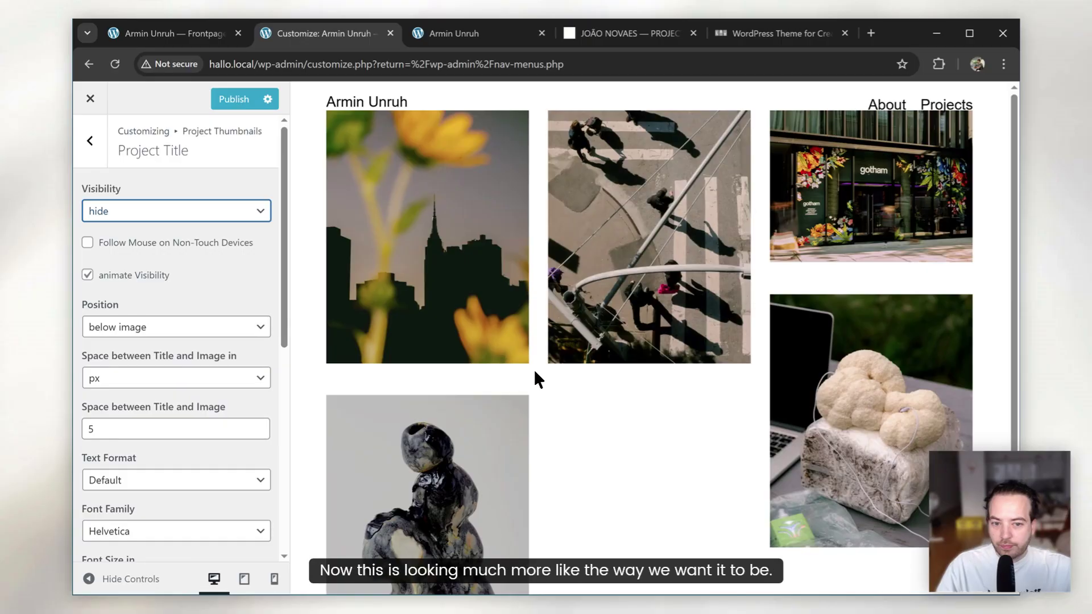
left_click(233, 99)
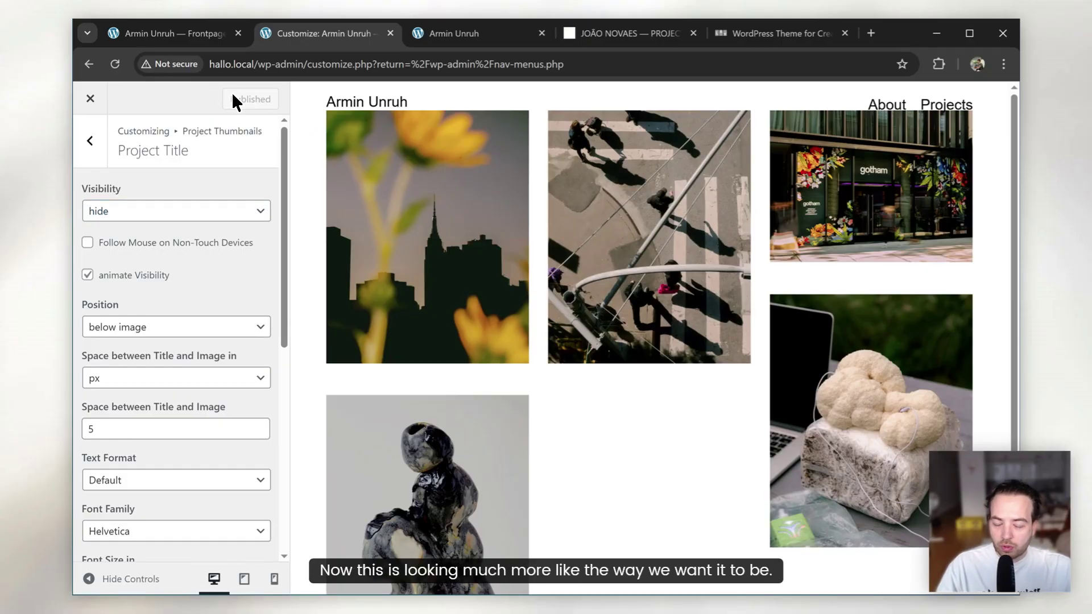
left_click(94, 98)
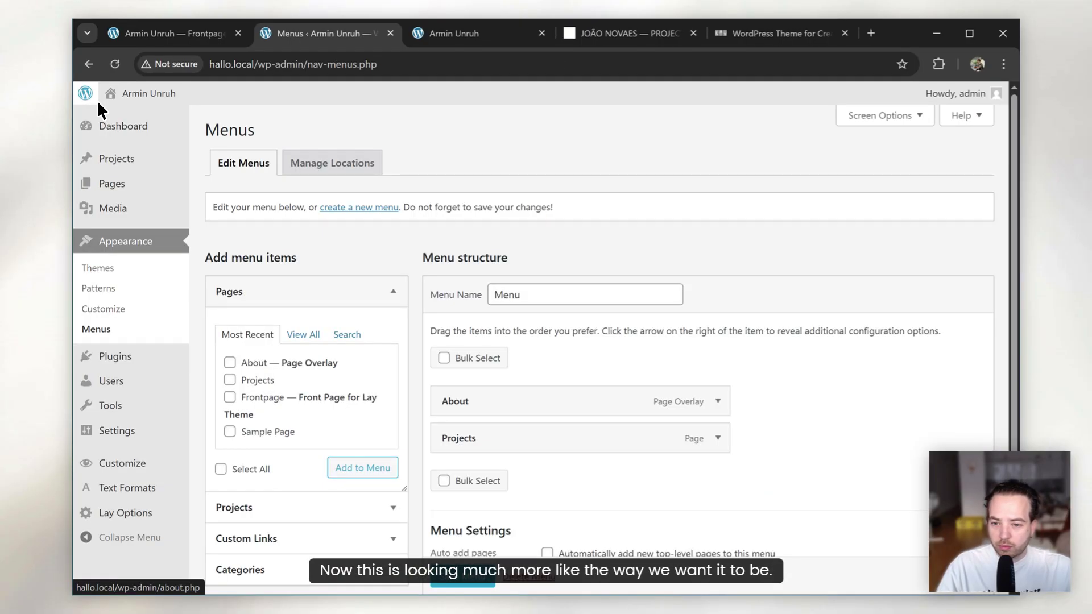
Open the Projects page for editing and set its frame to 2% at the top, bottom, left and right
left_click(112, 183)
left_click(256, 296)
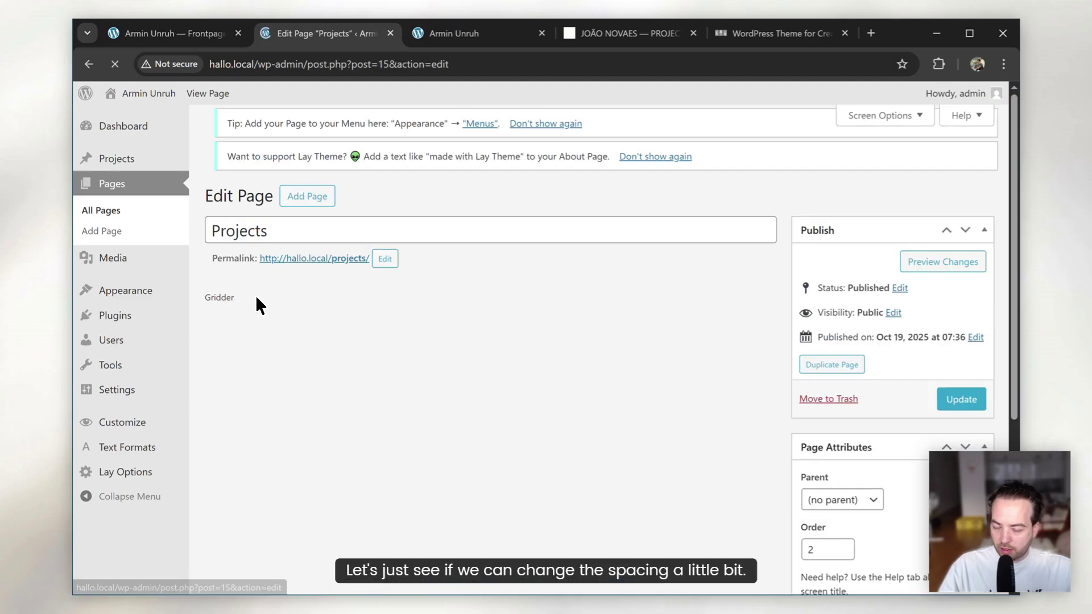
scroll(353, 342, "down", 8)
scroll(449, 375, "up", 8)
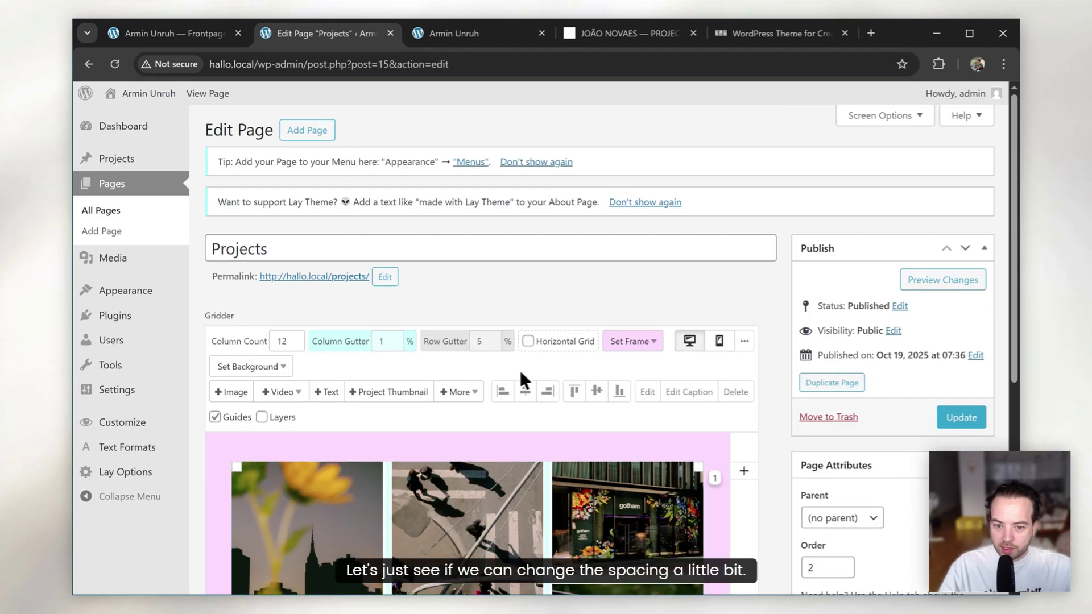
left_click(640, 343)
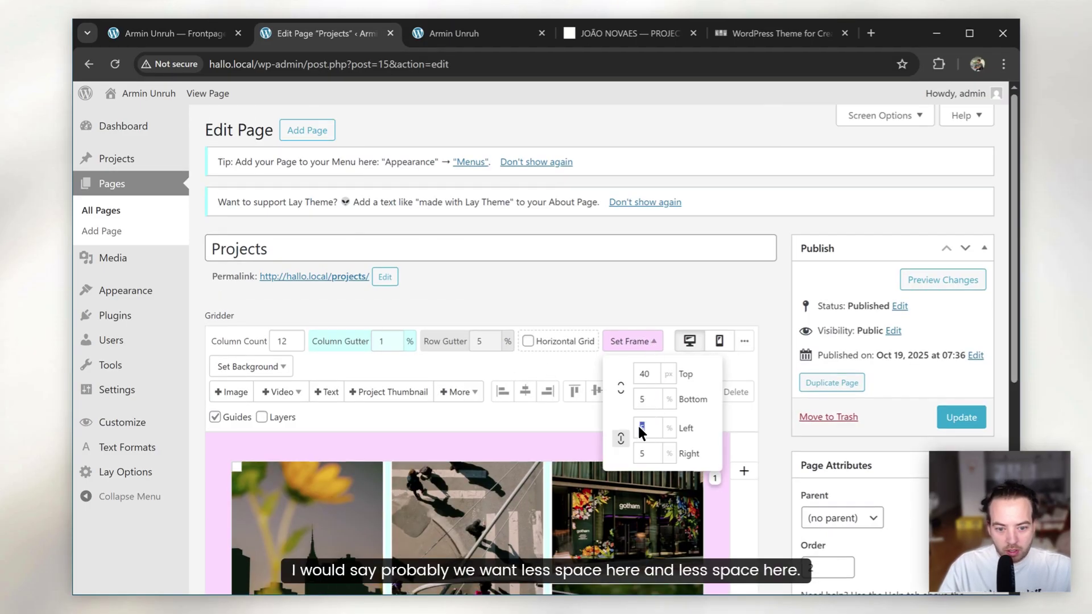
type("2")
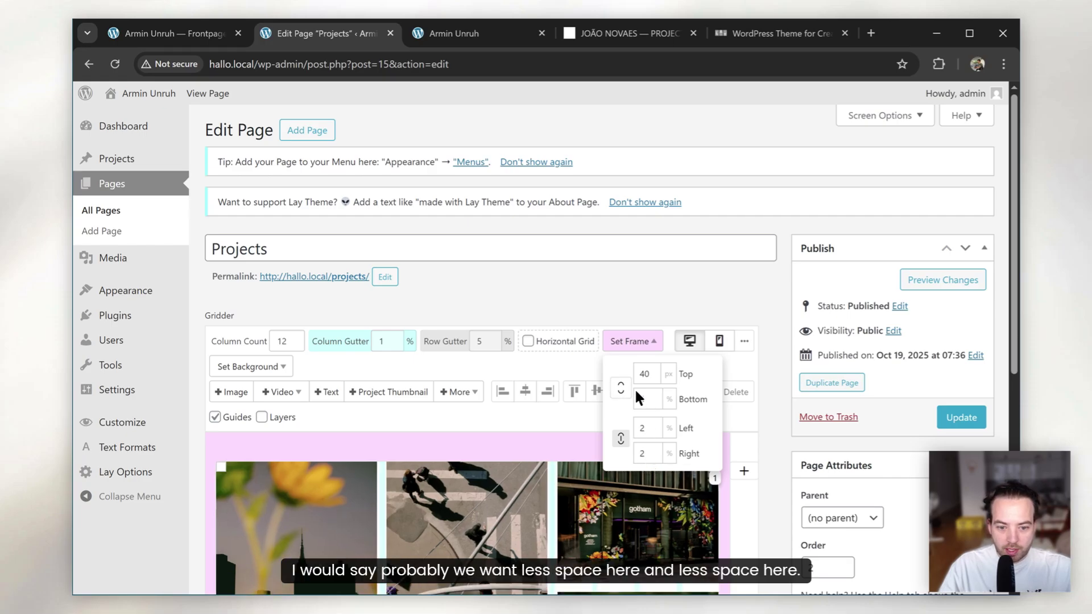
left_click(666, 374)
double_click(650, 378)
type("2")
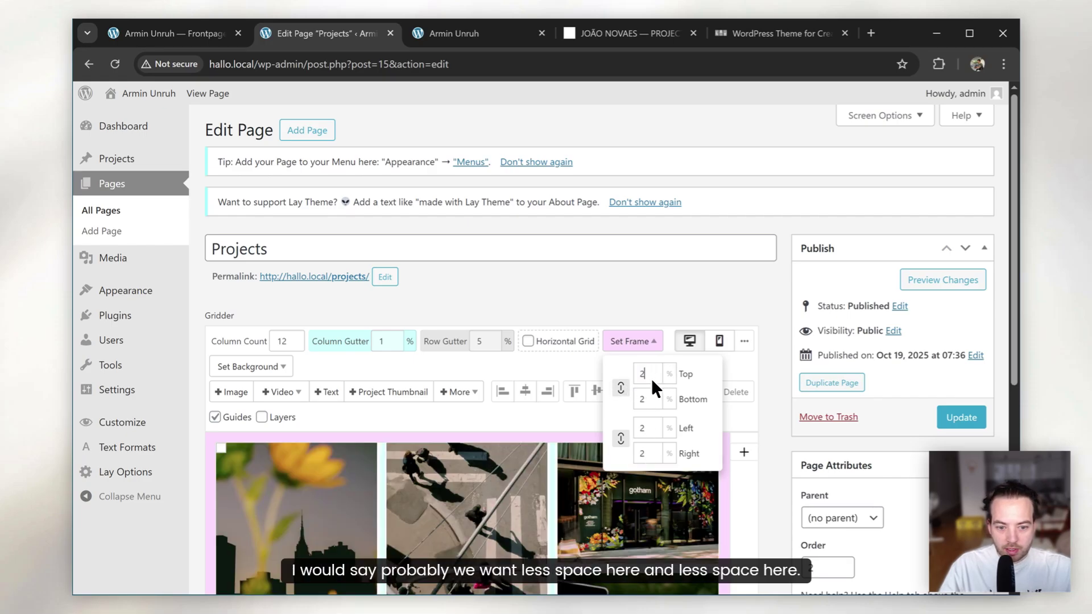
Reorder the projects in the thumbnail grid so that Project 3 comes first
double_click(592, 369)
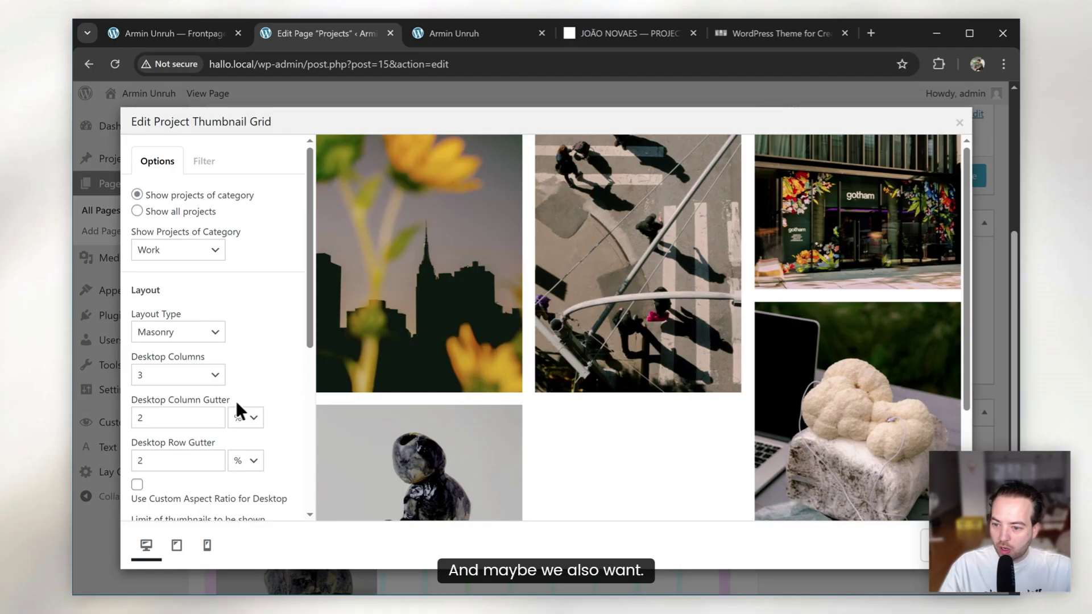
scroll(180, 451, "down", 5)
left_click_drag(180, 446, 203, 397)
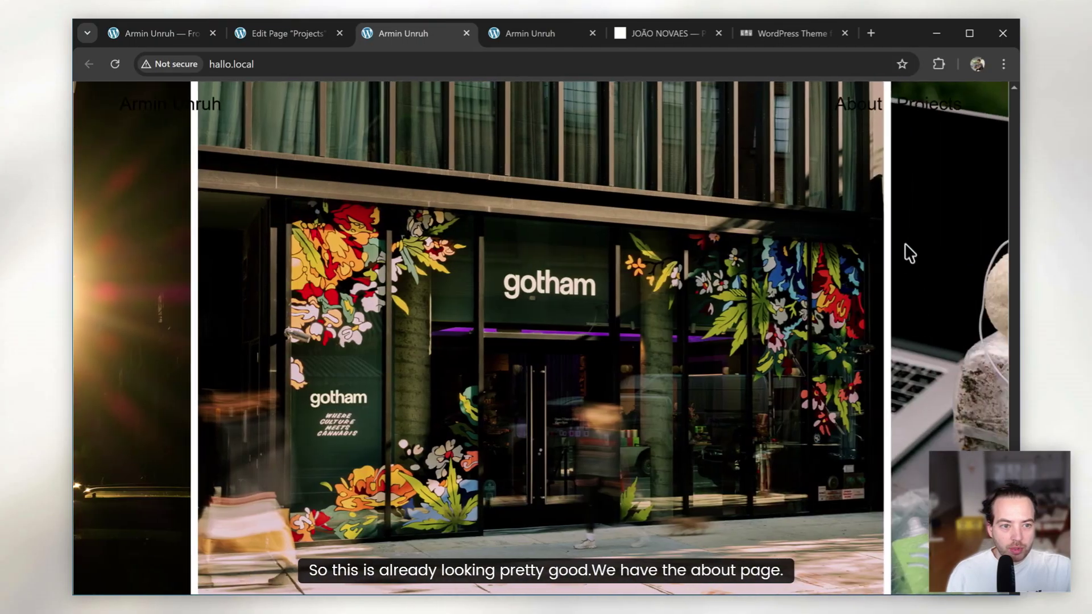
On the live site, check the About overlay and the Projects page, and open Project 3 from its thumbnail
left_click(858, 108)
left_click(977, 100)
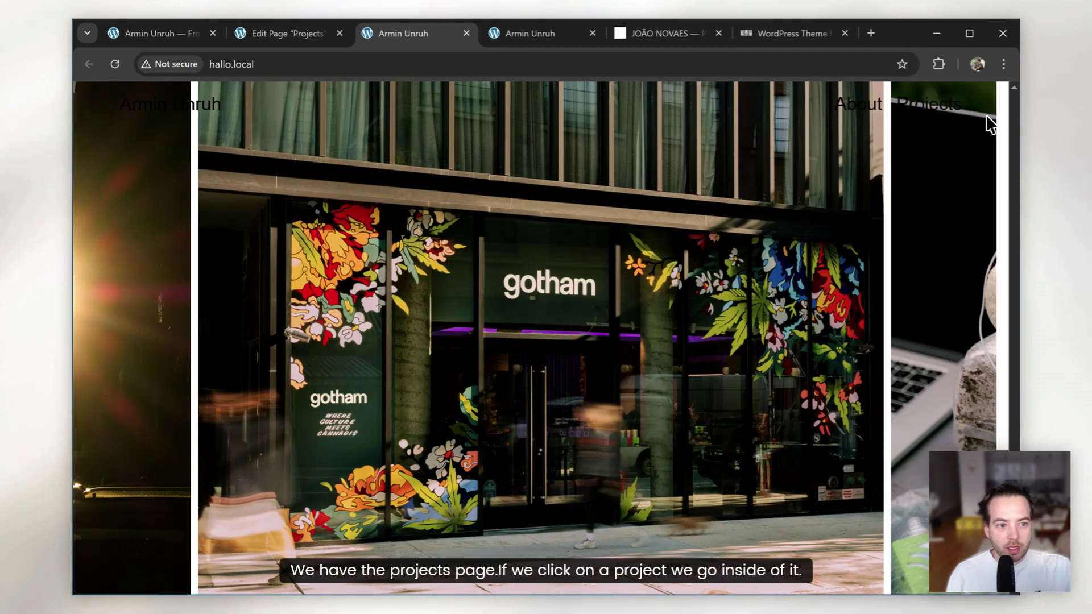
left_click(947, 110)
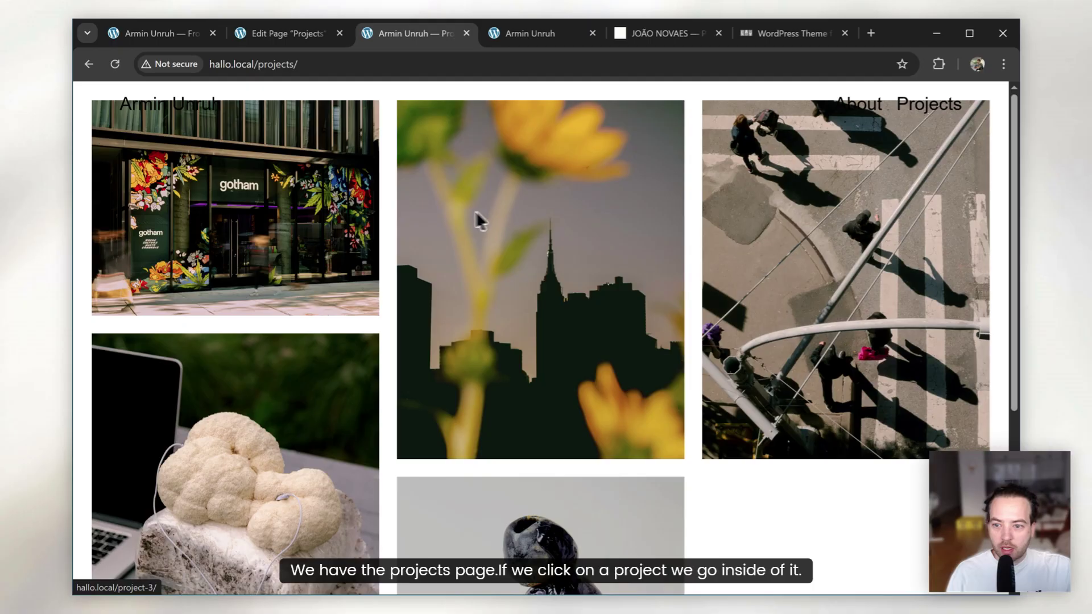
left_click(283, 201)
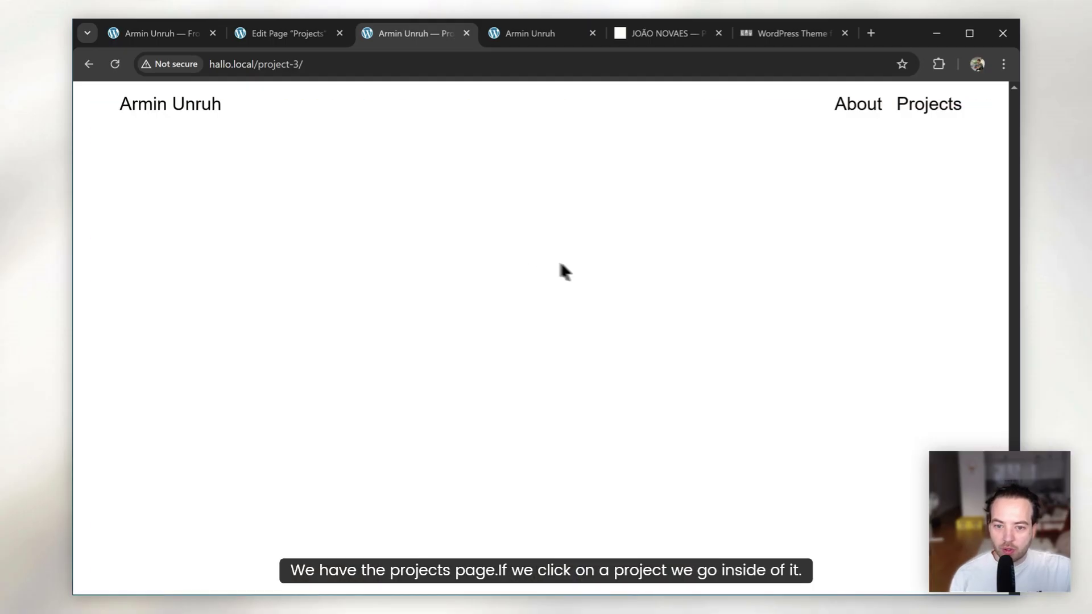
On the live site, view another project from the Projects page, return to the front page, and open and close the About overlay
key("alt+Left")
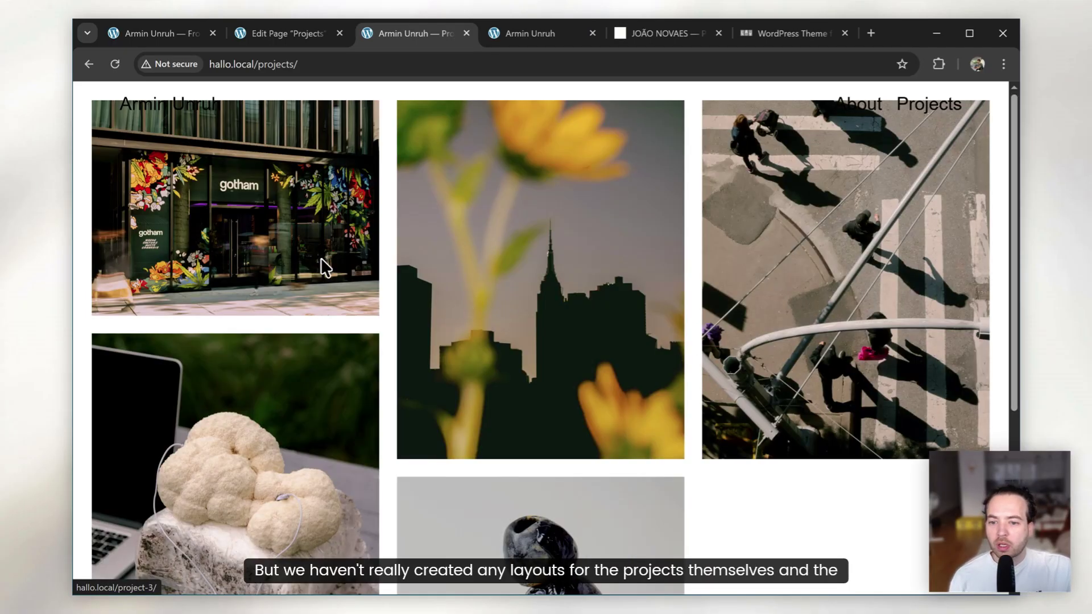
left_click(766, 276)
key("alt+Left")
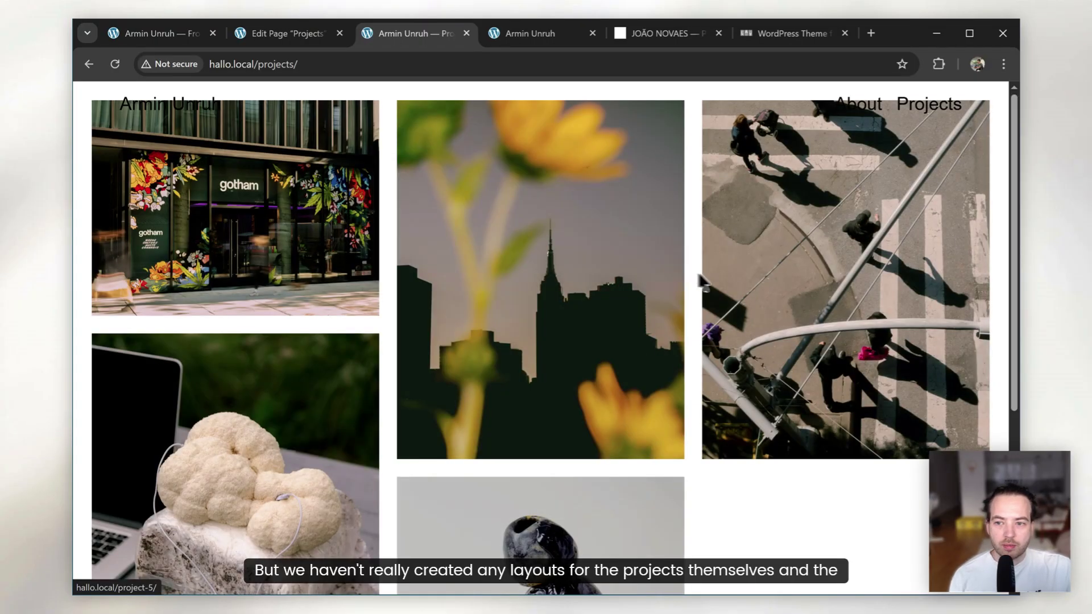
left_click(173, 98)
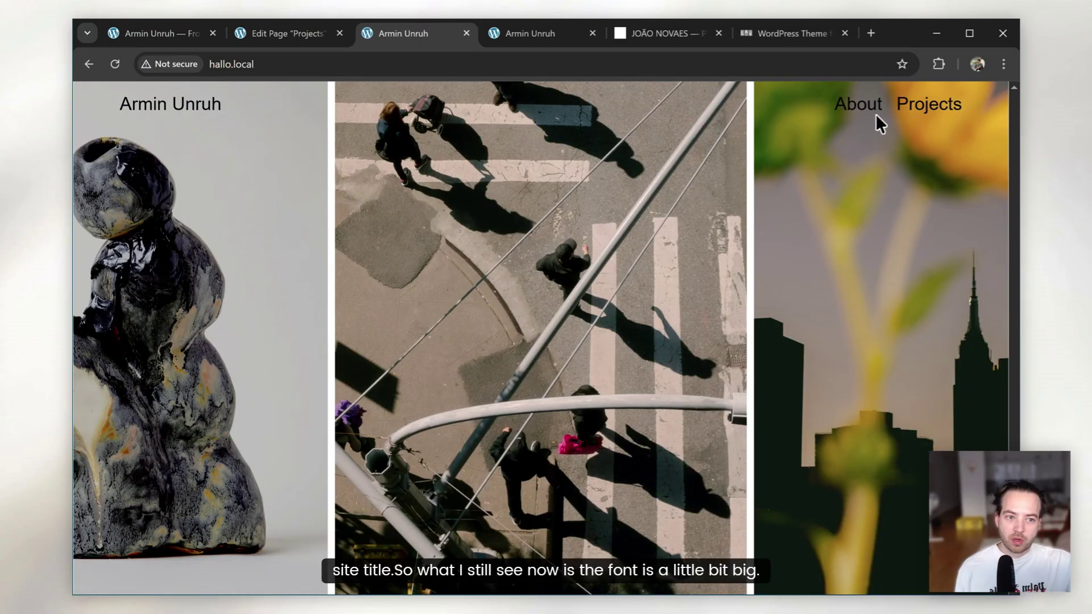
left_click(855, 103)
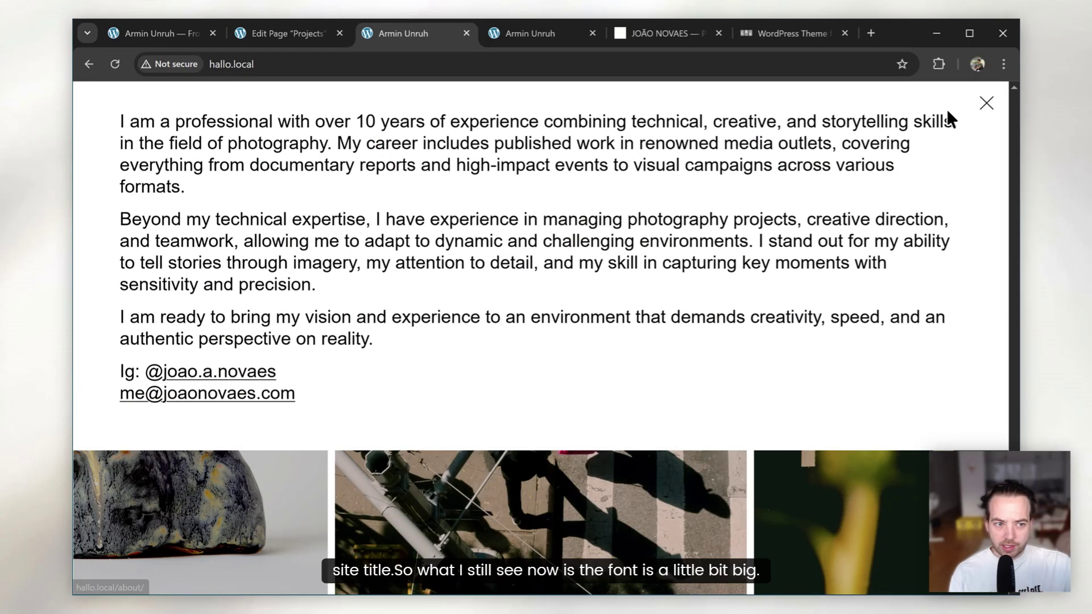
left_click(986, 104)
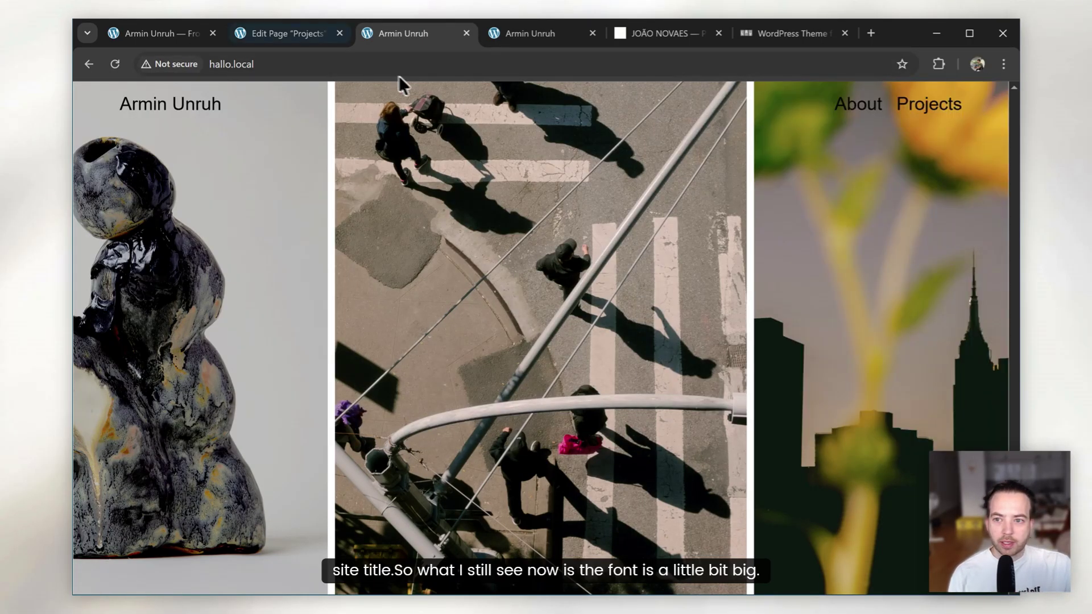
Open the Text Formats settings in the admin area and collapse the "What are Text Formats?" and "How to use" sections
left_click(295, 33)
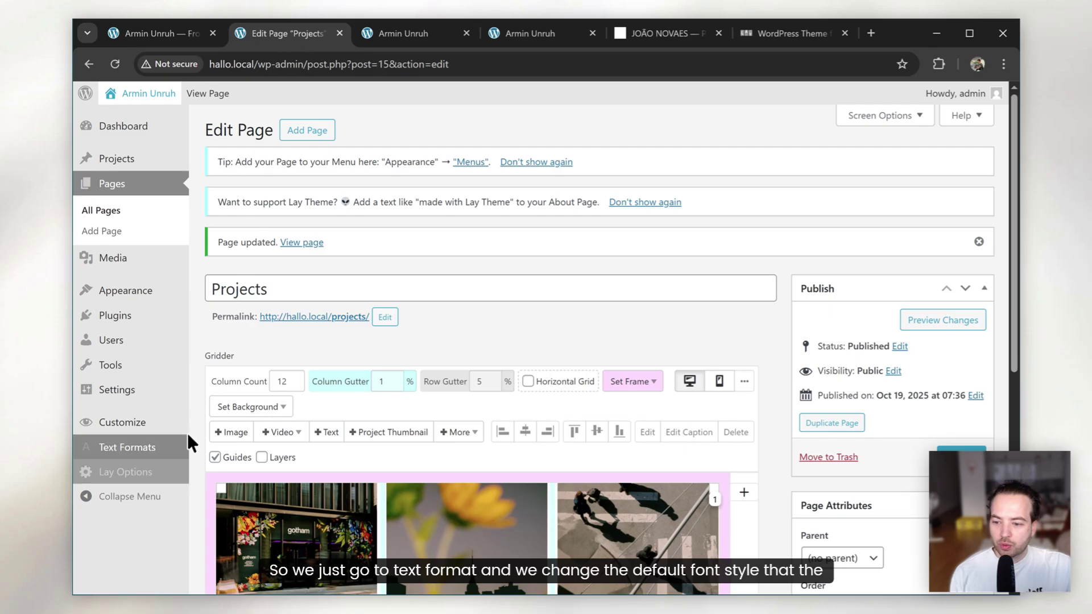
left_click(163, 453)
scroll(740, 318, "down", 2)
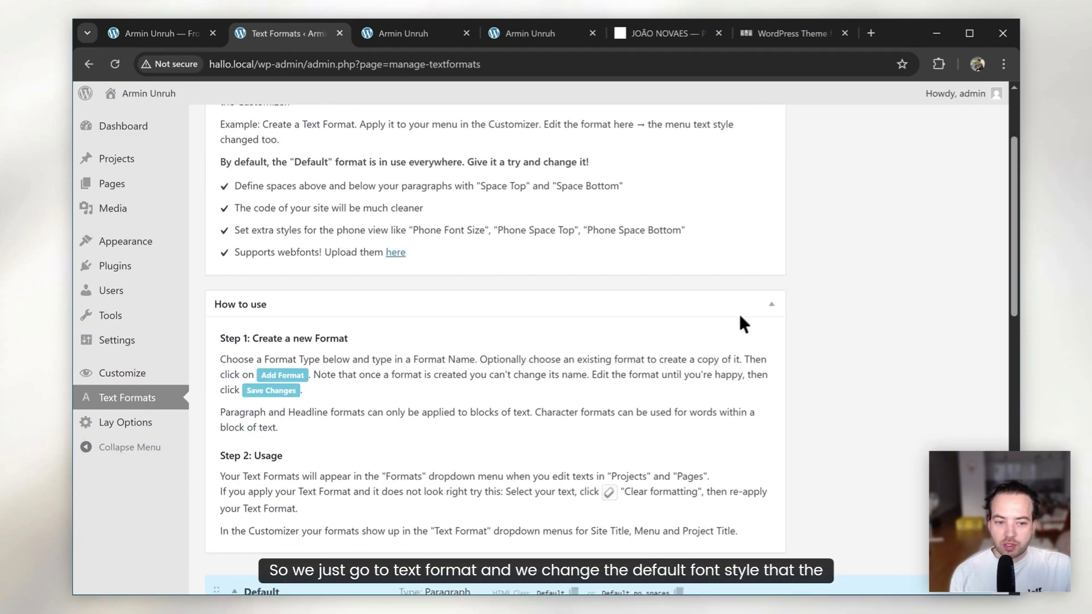
left_click(768, 304)
scroll(848, 336, "up", 2)
left_click(787, 173)
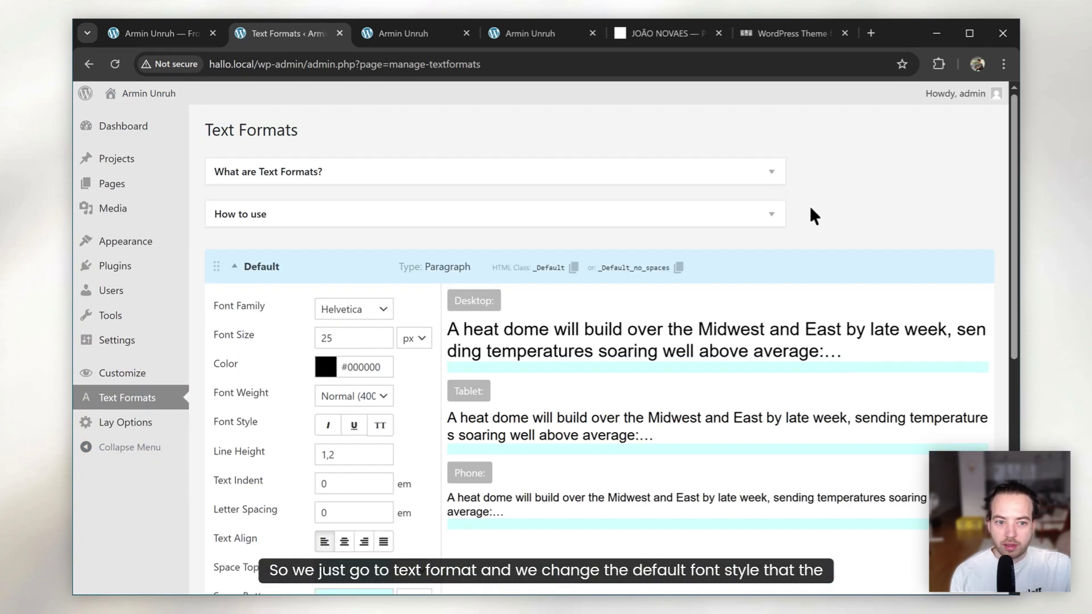
Set the Default text format's desktop, phone and tablet font sizes to 12 px each and save the changes
scroll(810, 206, "down", 2)
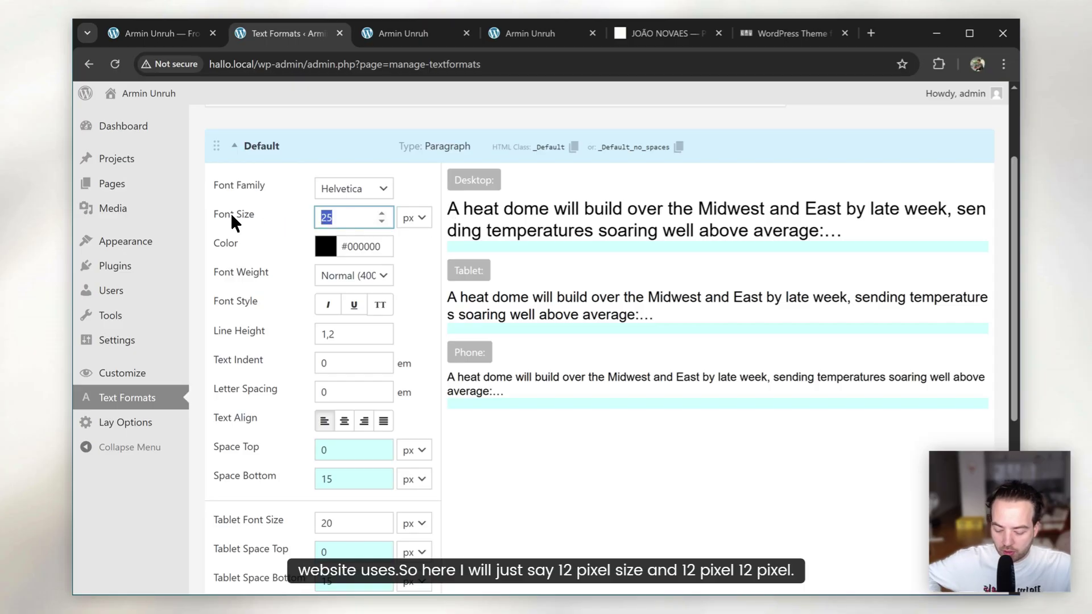
type("12")
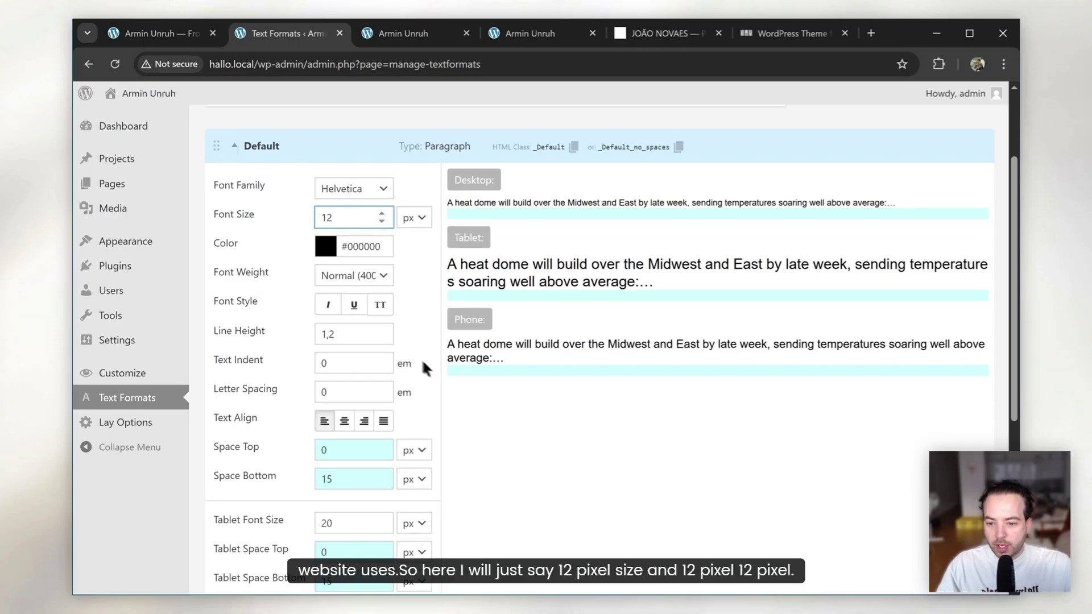
scroll(639, 466, "down", 2)
scroll(638, 467, "down", 2)
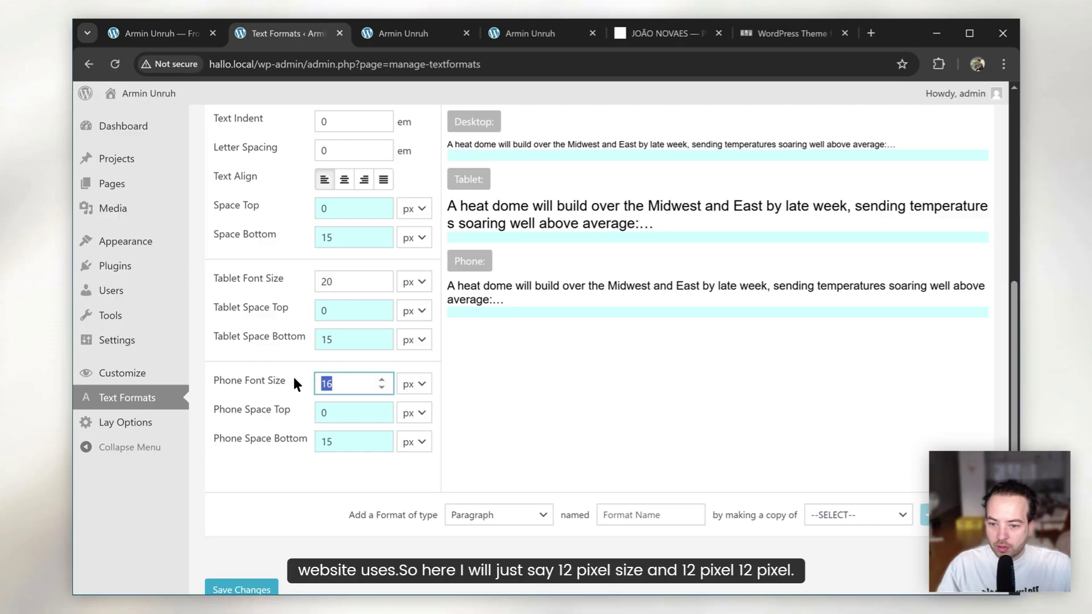
type("12")
left_click_drag(367, 282, 286, 274)
type("12")
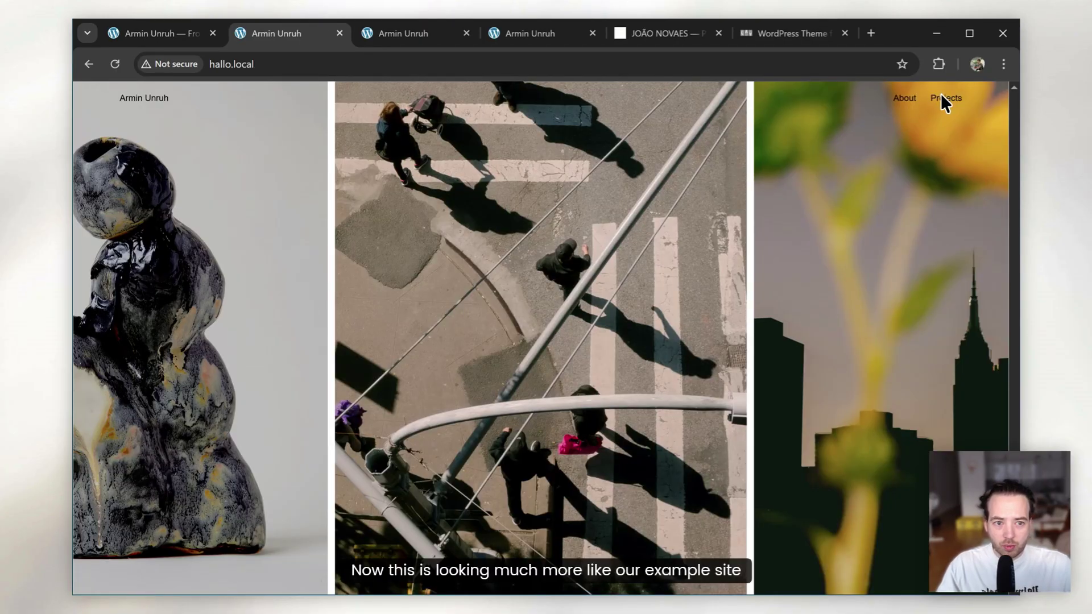
Compare the site title and menu placement on the front page with the example photographer's site
left_click(675, 40)
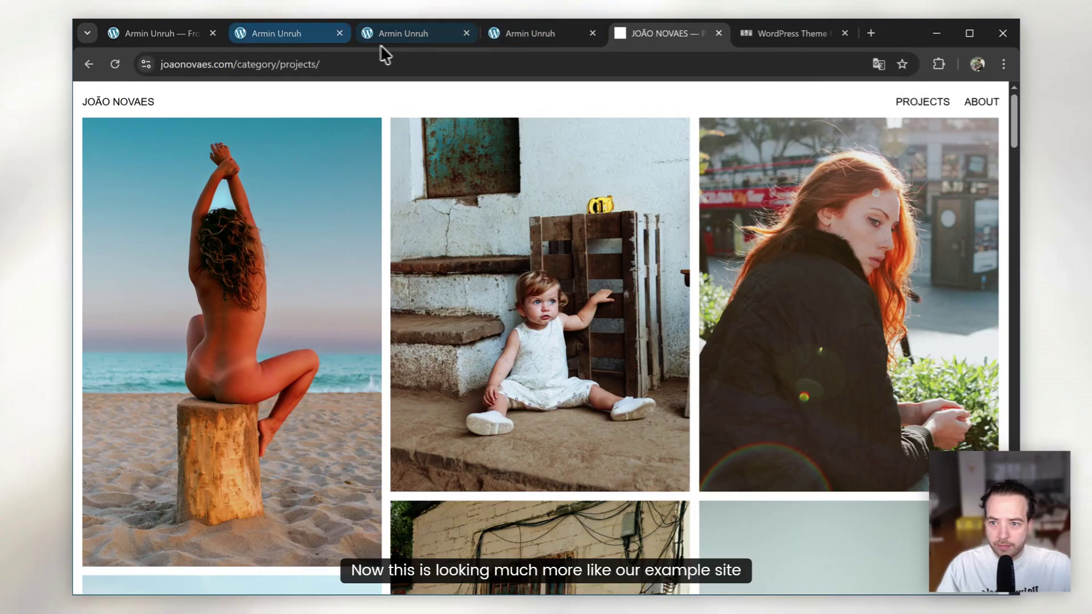
left_click(305, 40)
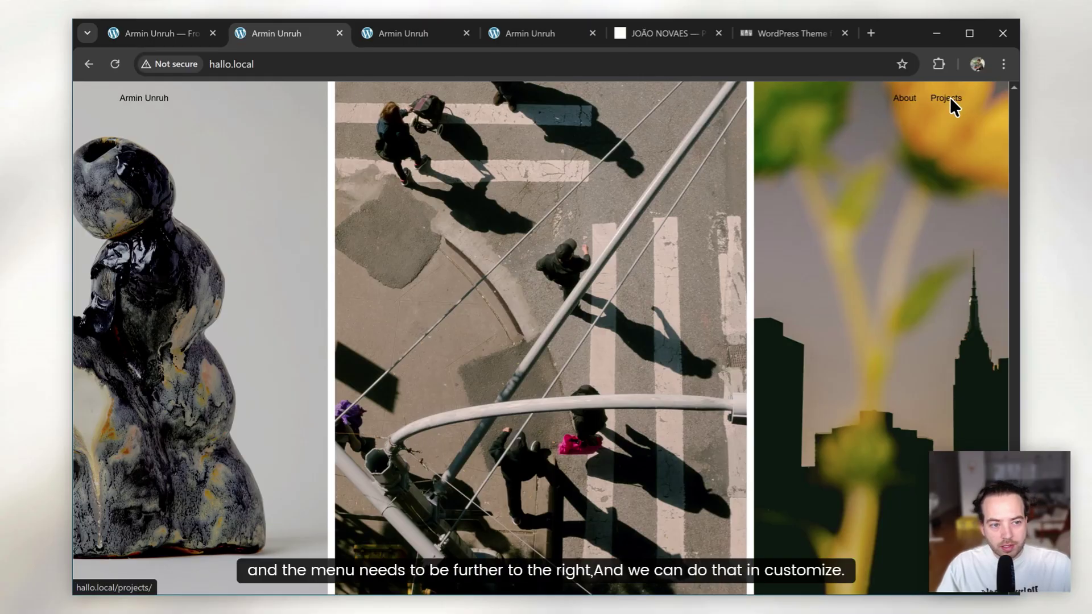
left_click(387, 35)
left_click(317, 36)
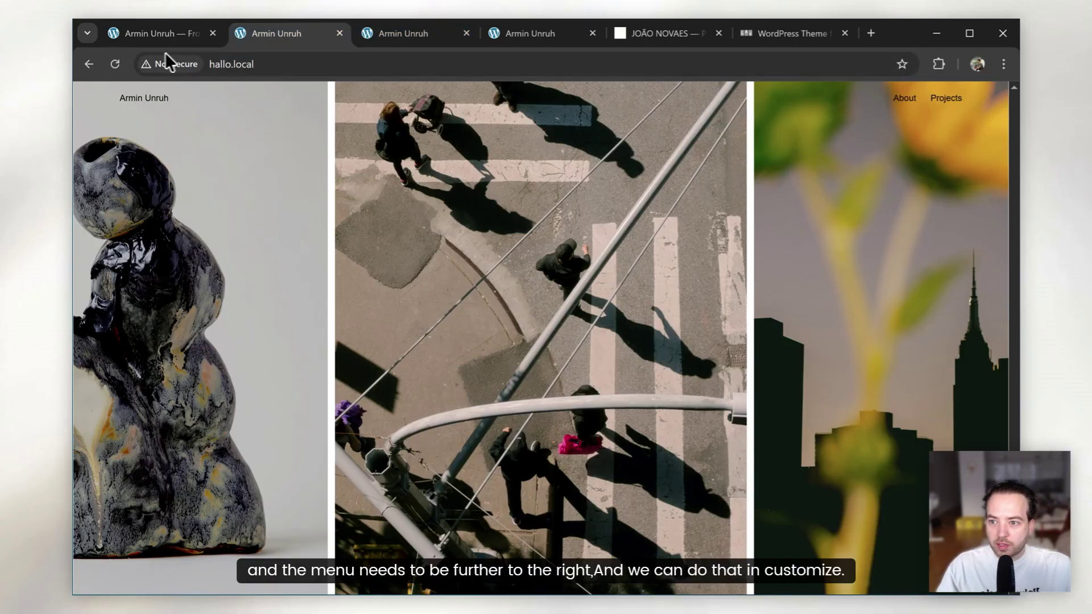
Go to the WordPress admin dashboard at hallo.local/wp-admin and open the customizer
left_click(259, 66)
left_click(284, 64)
key("BackSpace")
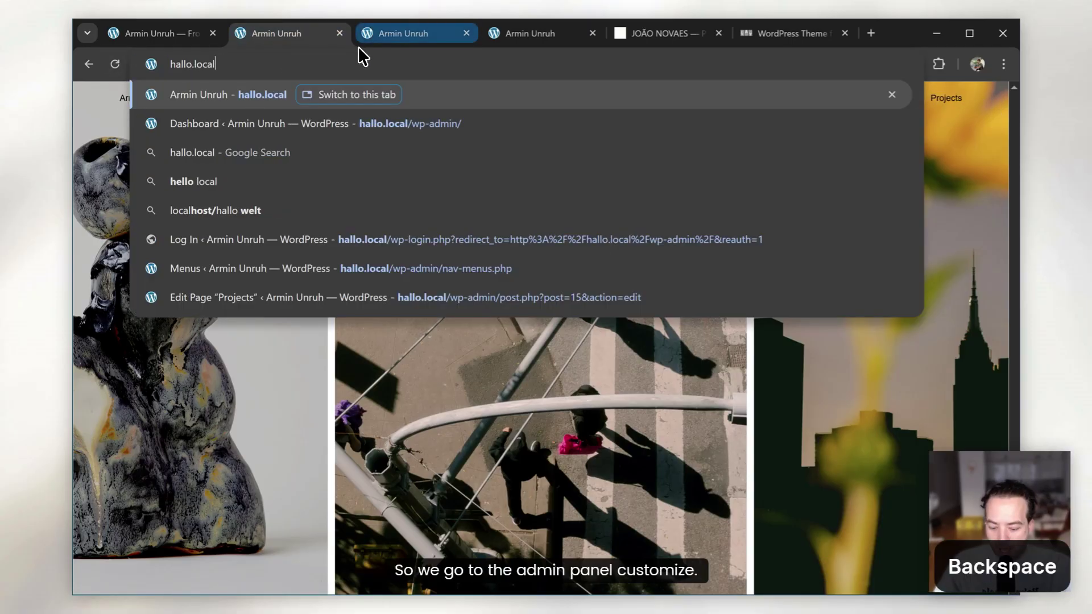
type("/wp-")
key("Return")
left_click(587, 426)
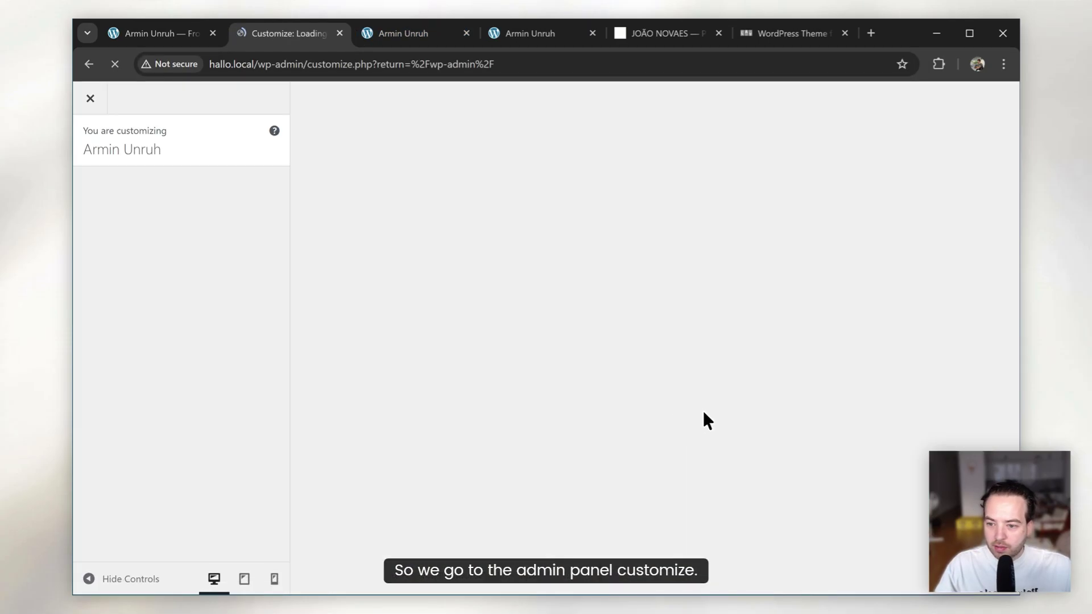
In the Site Title settings, switch the left spacing unit to px and set Space Left to 15
left_click(171, 308)
left_click(156, 193)
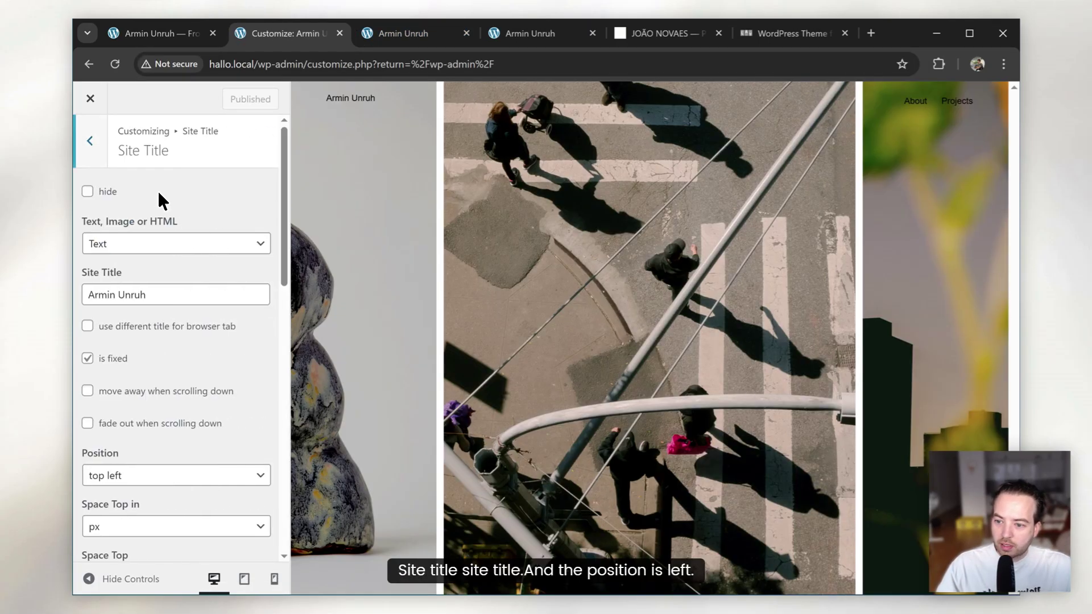
scroll(200, 418, "down", 2)
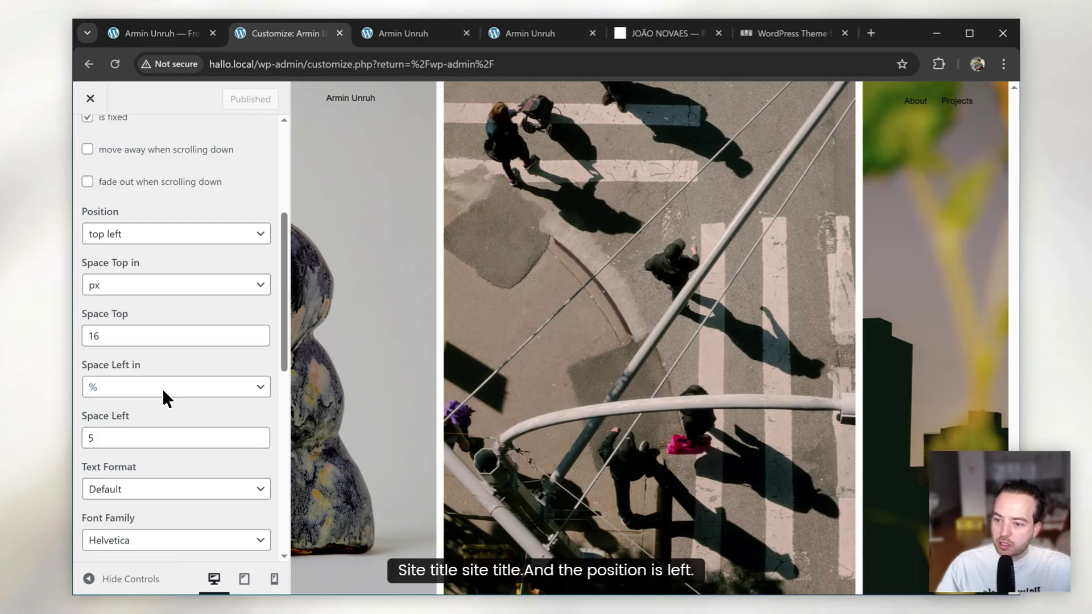
left_click(146, 391)
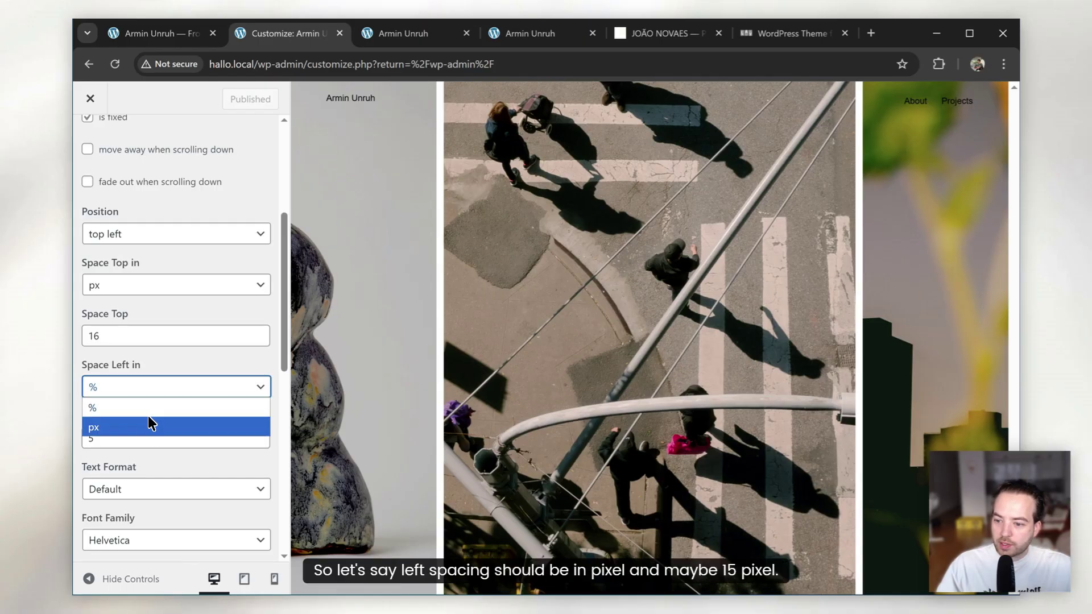
left_click(148, 421)
scroll(131, 458, "down", 4)
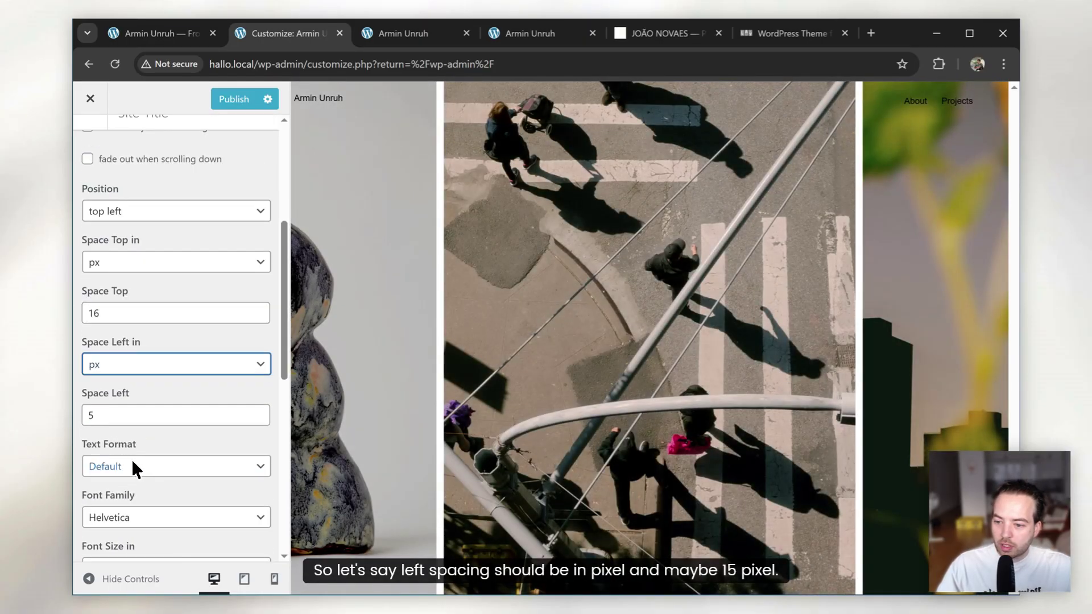
left_click_drag(105, 416, 81, 418)
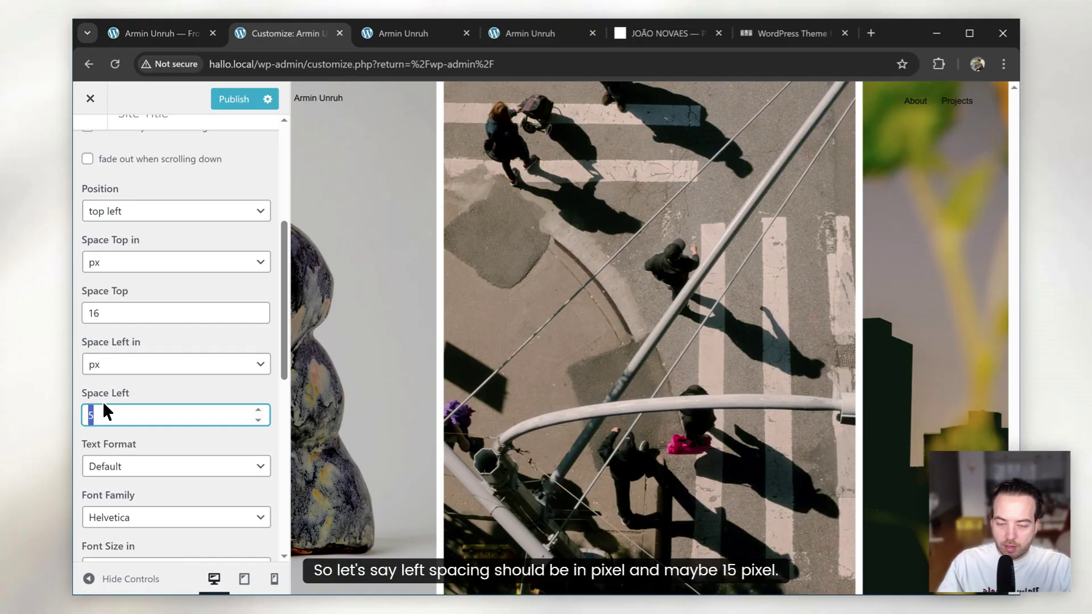
type("15")
scroll(102, 401, "down", 5)
left_click(98, 133)
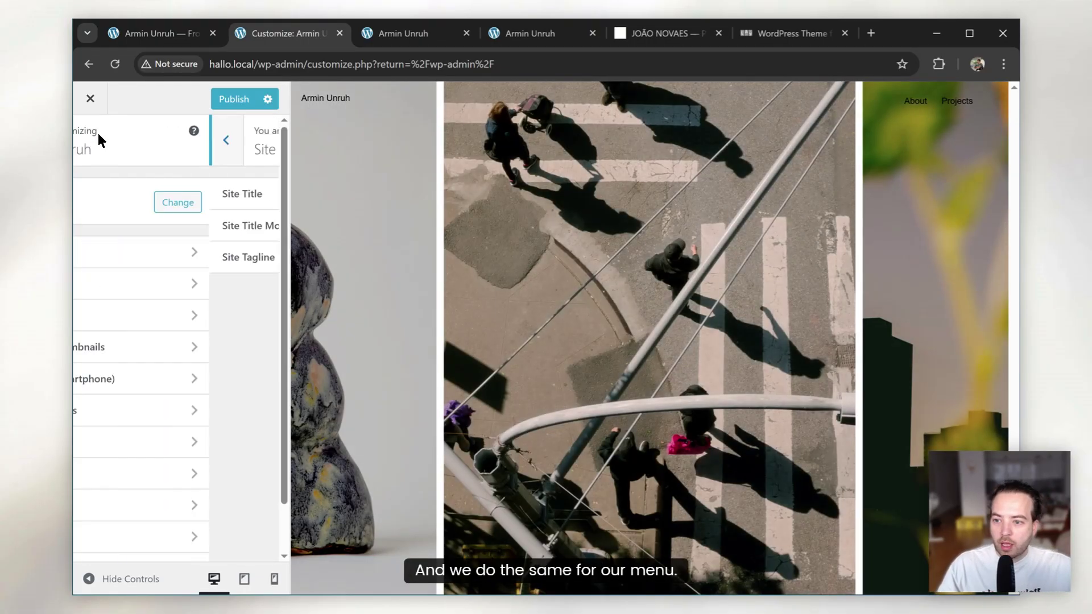
In the Primary Menu style, switch the right spacing unit to px, set Space Right to 15 and publish the changes
left_click(131, 286)
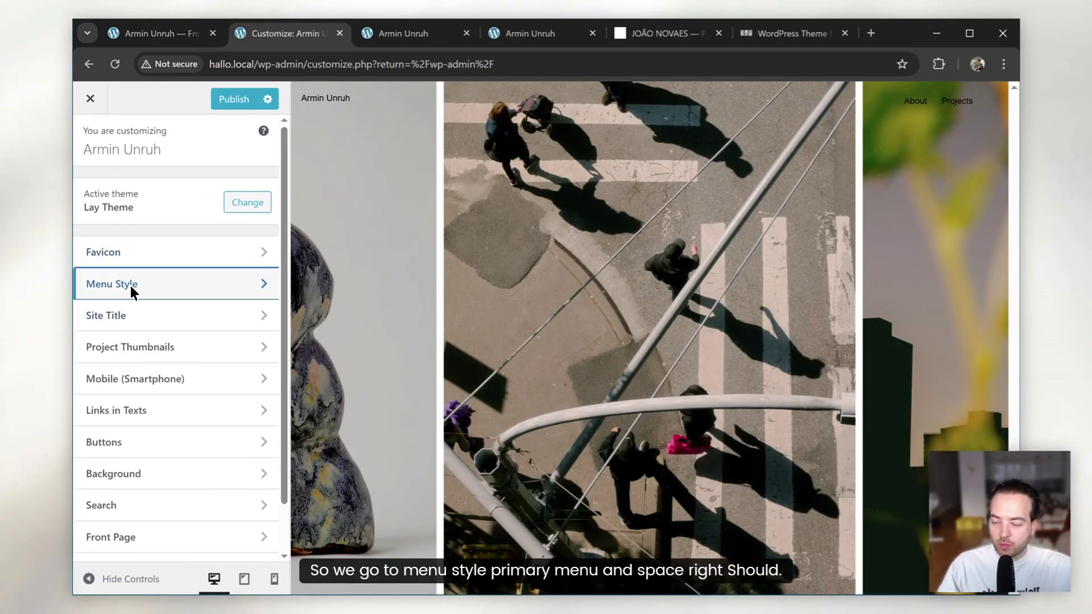
left_click(137, 186)
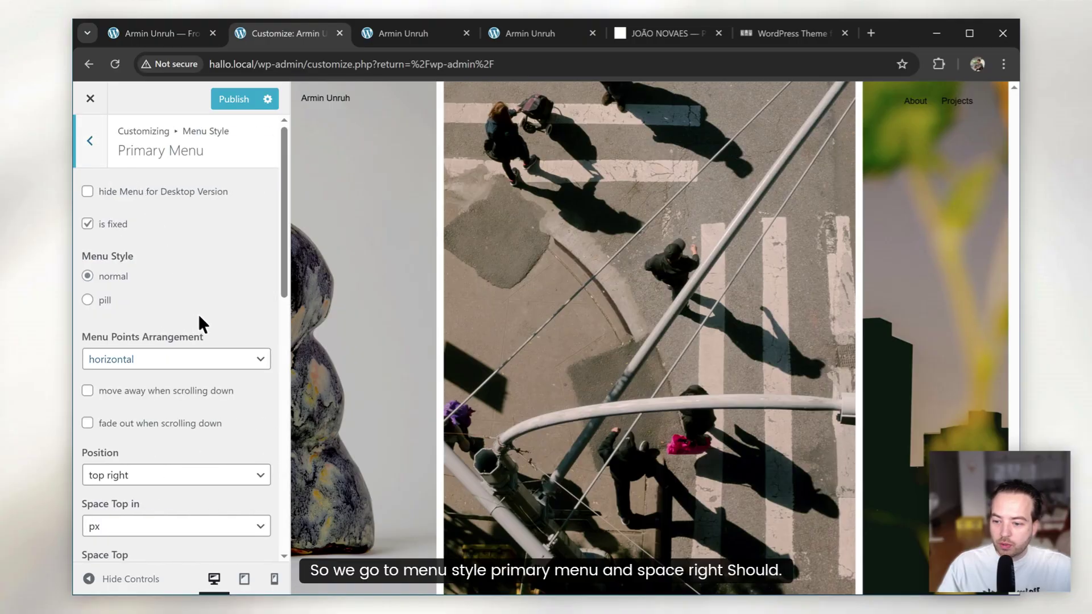
scroll(210, 352, "down", 4)
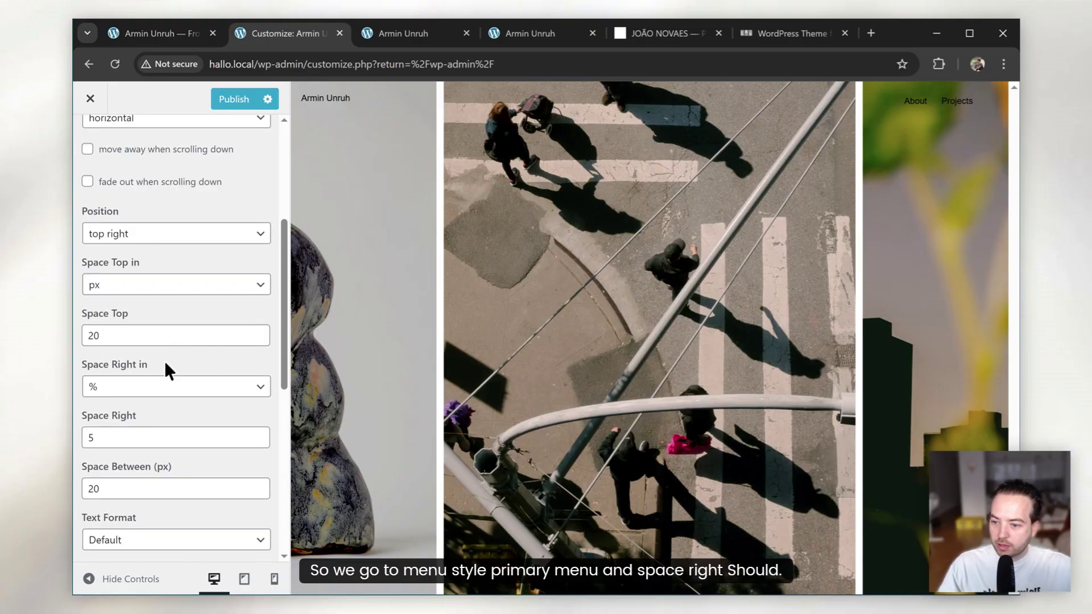
left_click(138, 391)
left_click(120, 417)
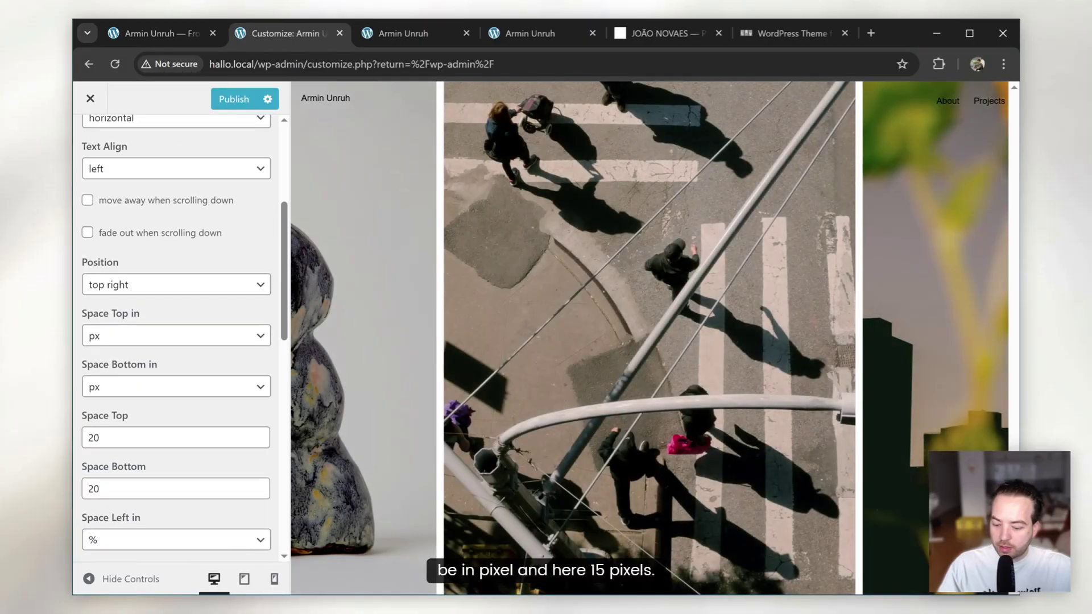
double_click(109, 440)
type("14")
key("BackSpace")
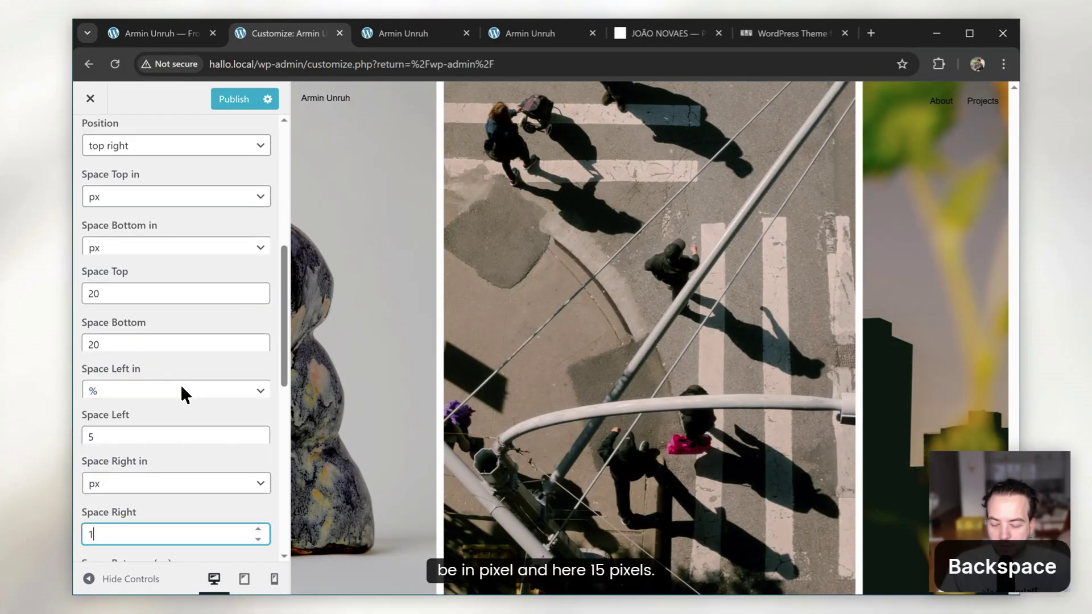
type("5")
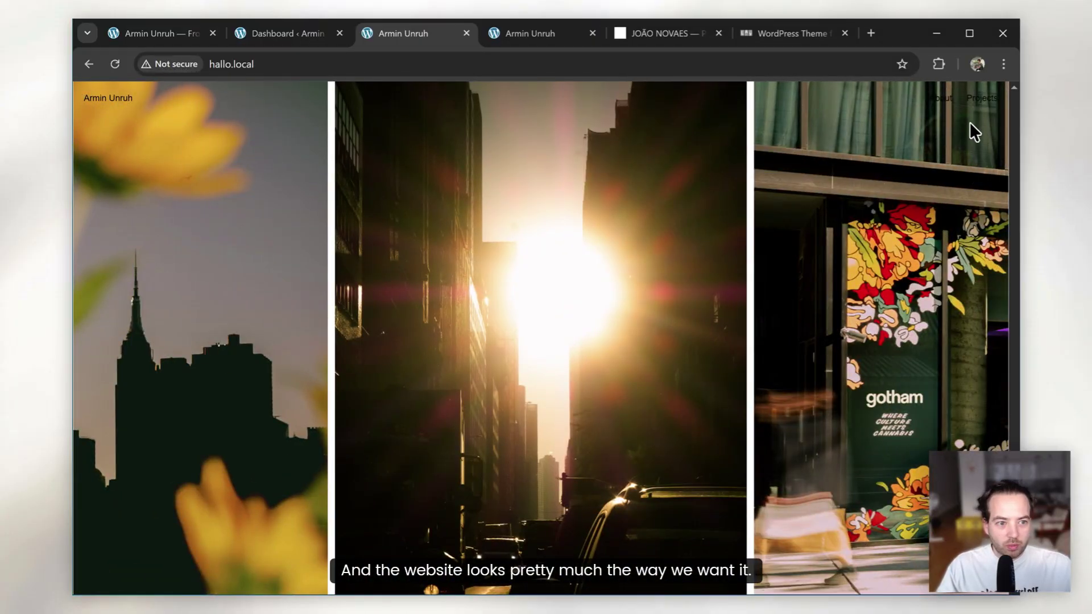
On the live site, check the About overlay, the Projects page and Project 5, and return to the front page
left_click(949, 99)
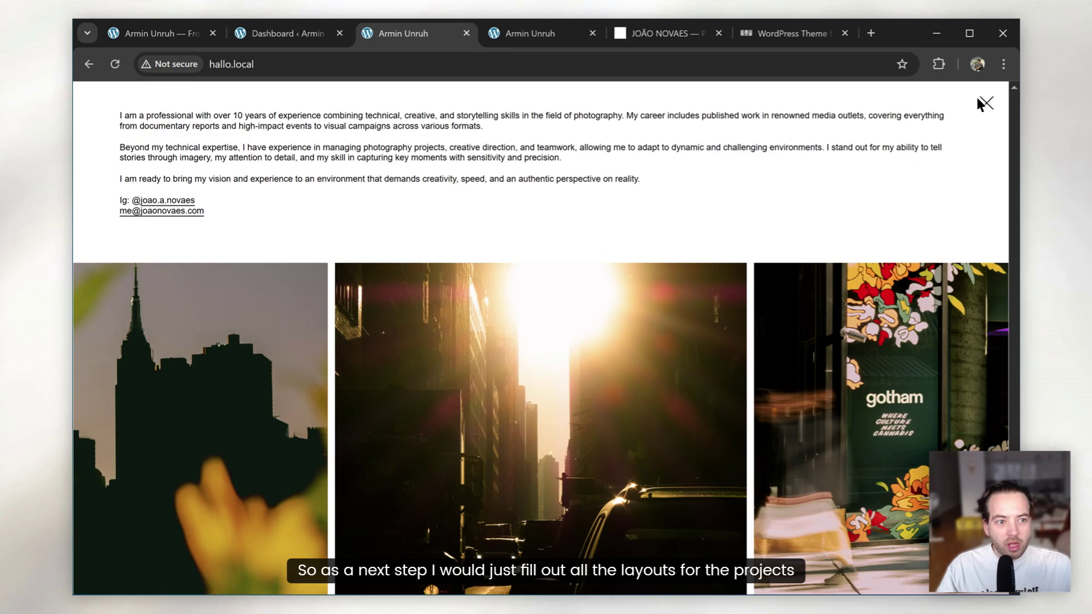
left_click(985, 103)
left_click(982, 99)
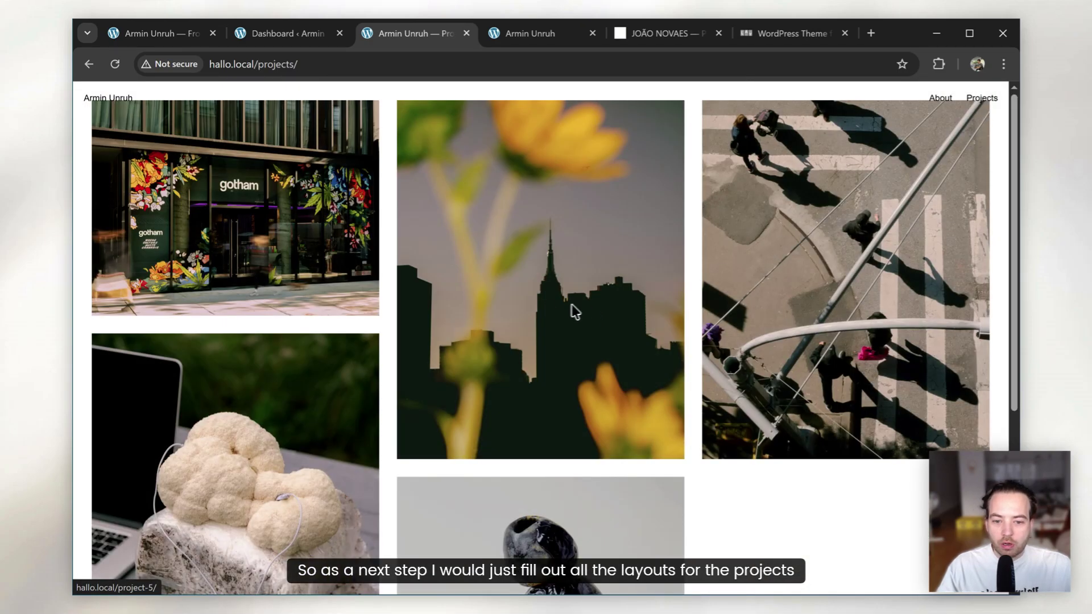
left_click(573, 308)
key("alt+Left")
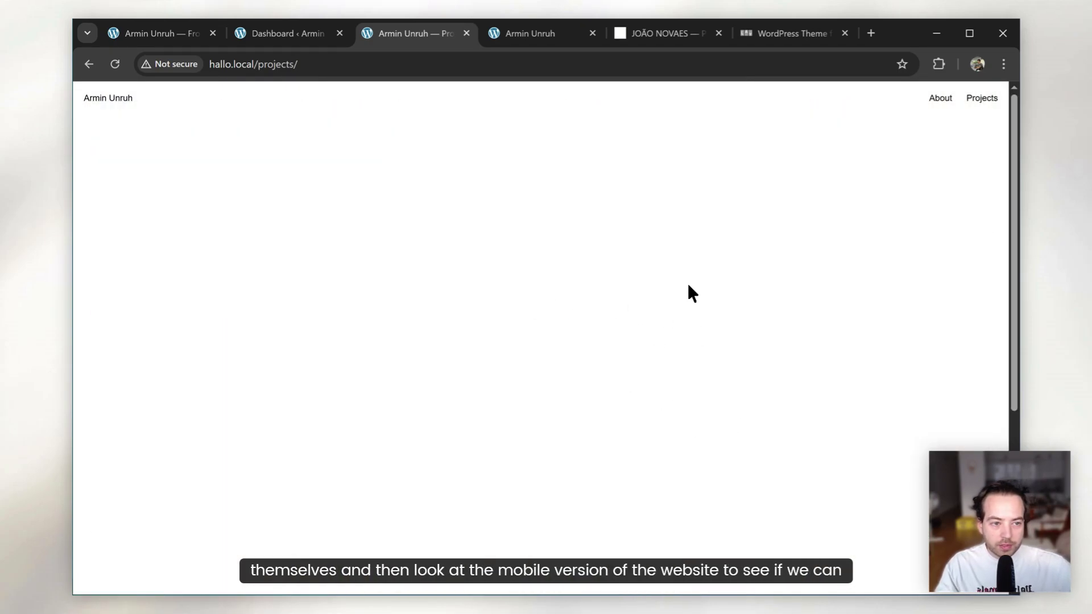
left_click(112, 97)
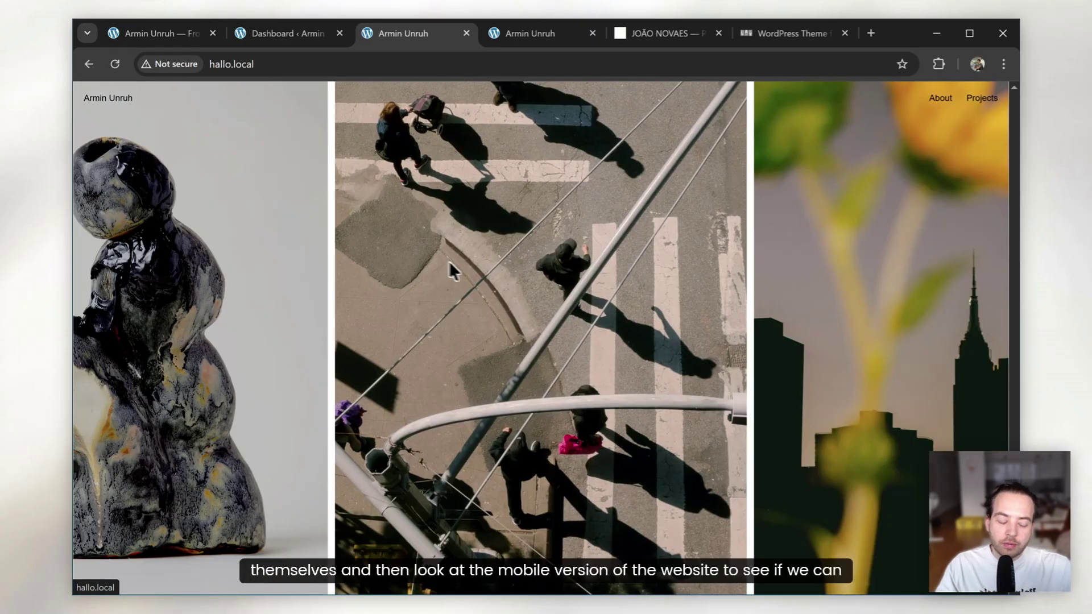